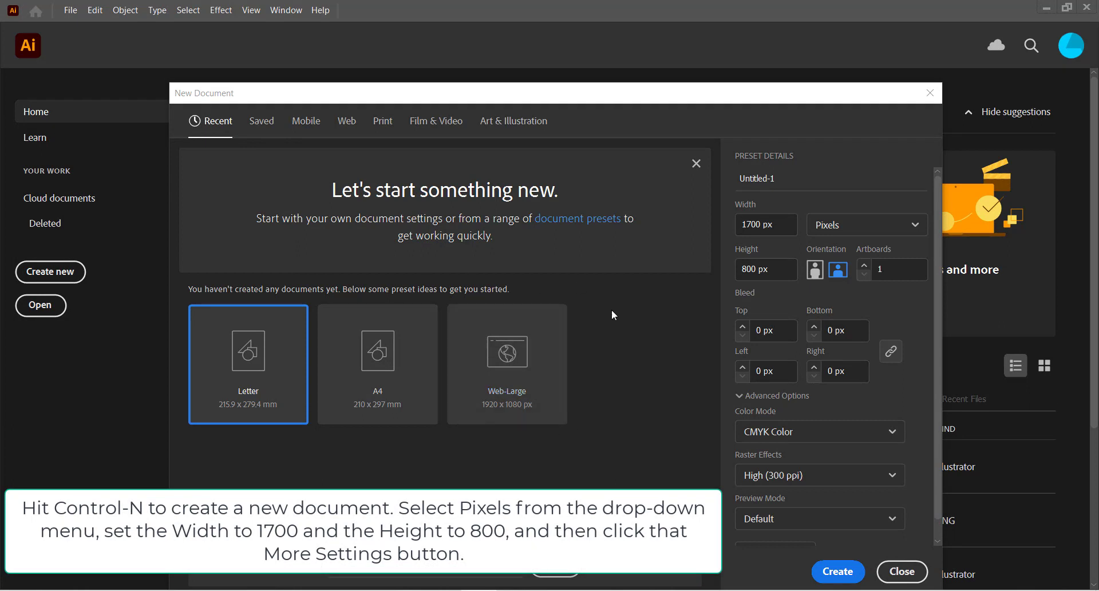
Create a new document 1700 px wide and 800 px high in CMYK color mode.
double_click(777, 223)
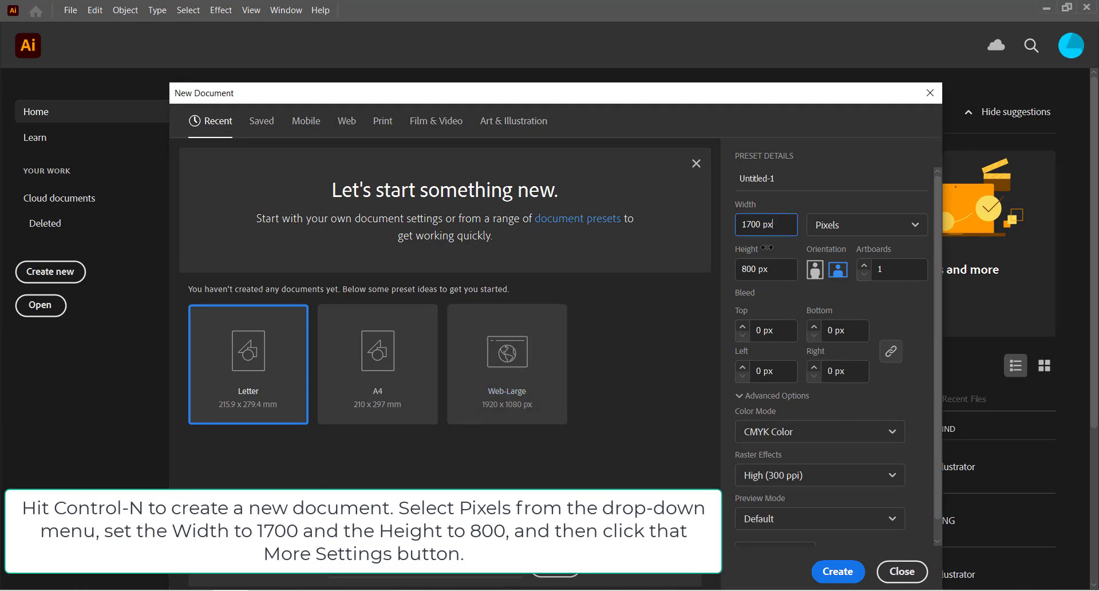
left_click(763, 268)
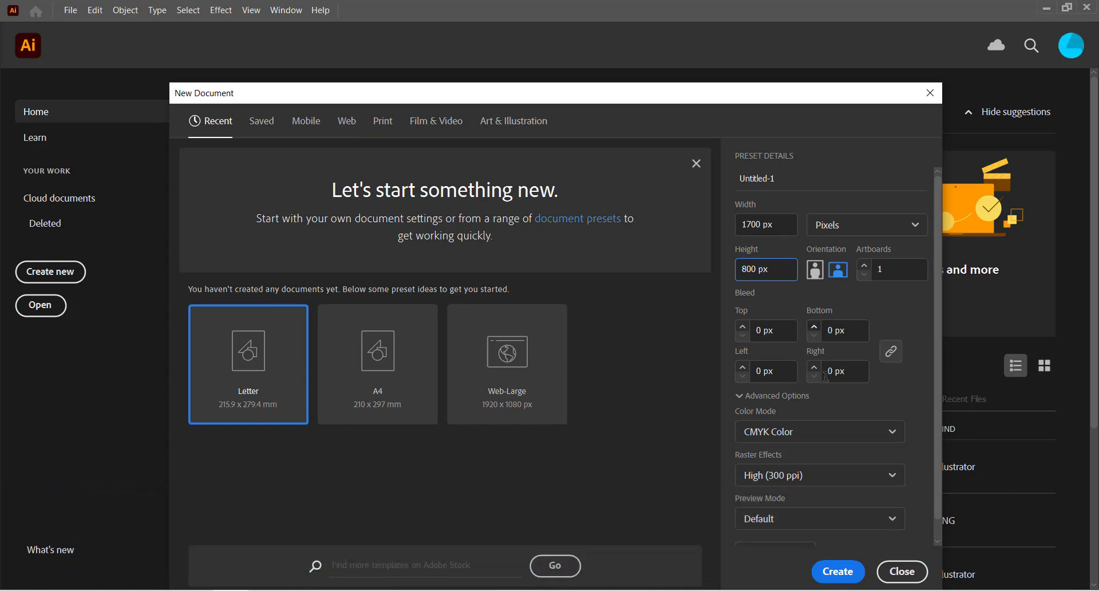
left_click(824, 570)
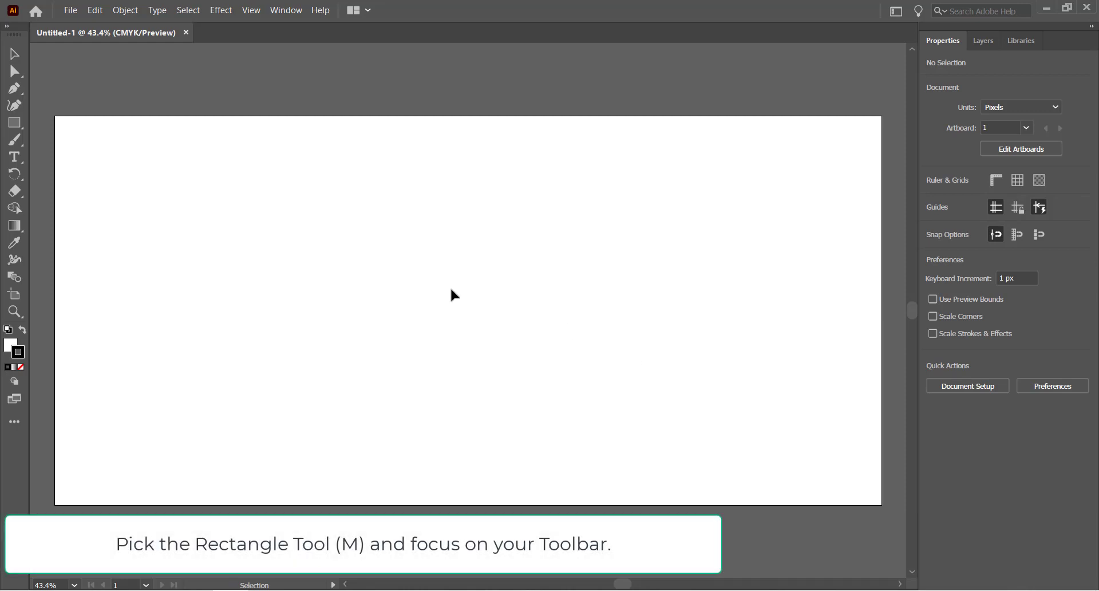
Prepare the Rectangle tool with no stroke and a fill color of R=68 G=68 B=68.
key("m")
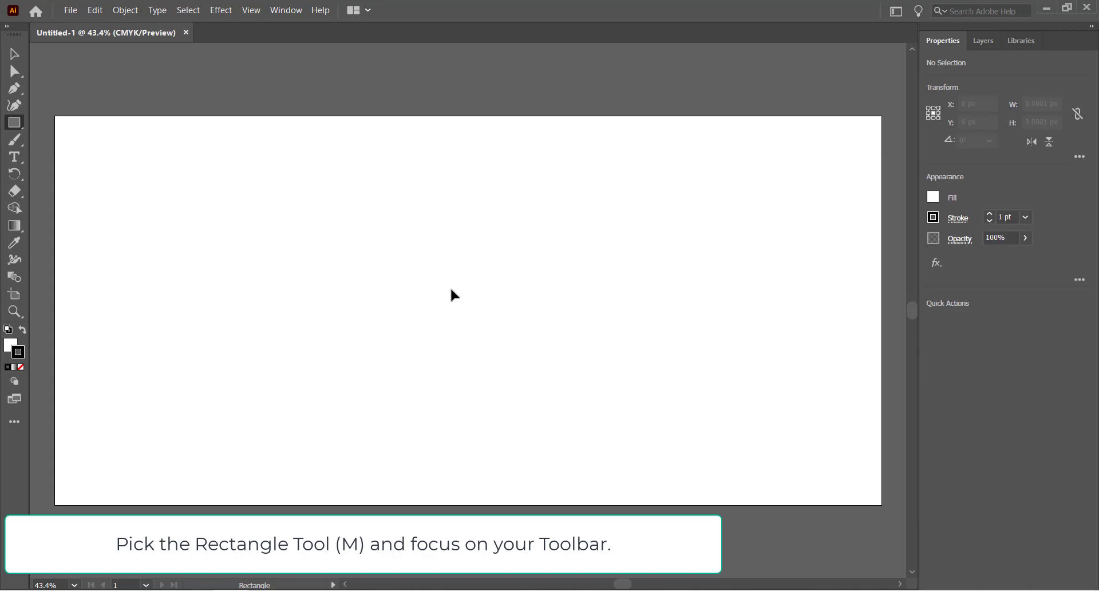
left_click(19, 126)
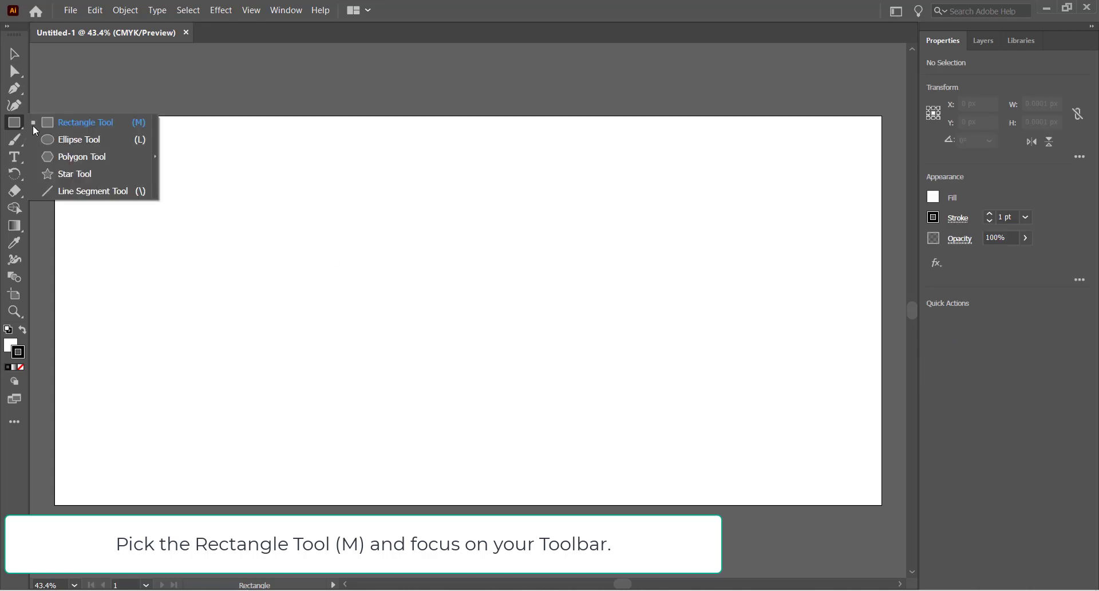
left_click(69, 124)
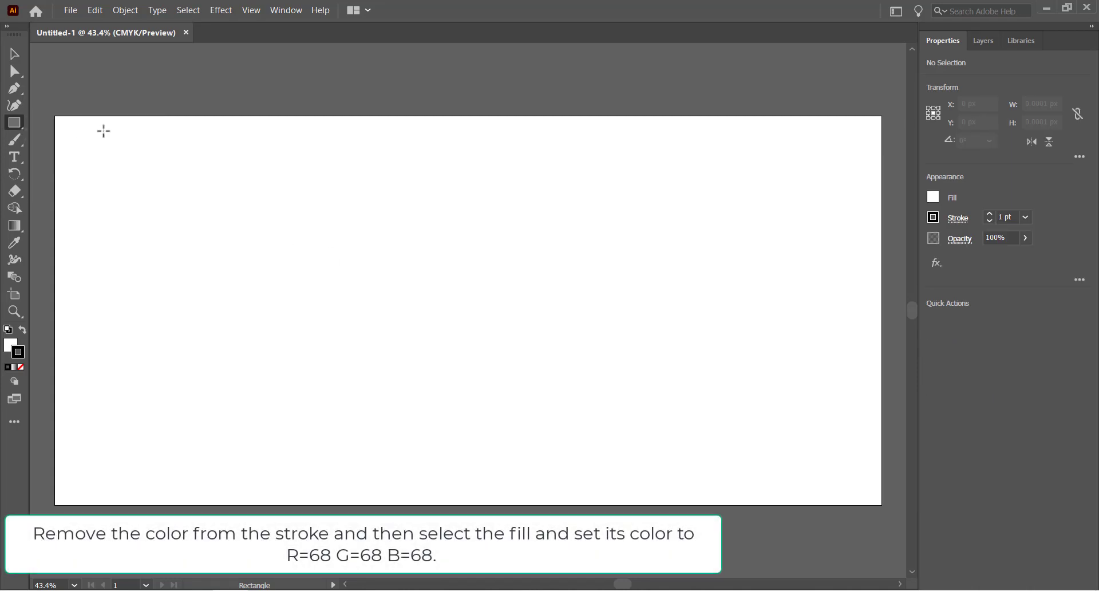
left_click(25, 372)
double_click(10, 345)
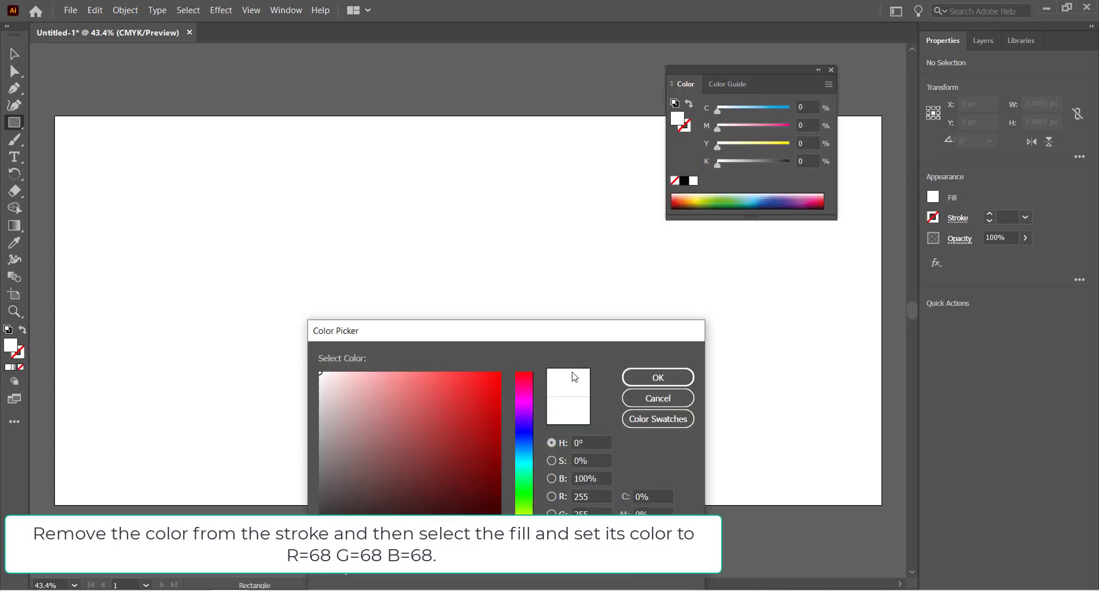
left_click(585, 497)
double_click(584, 496)
type("68")
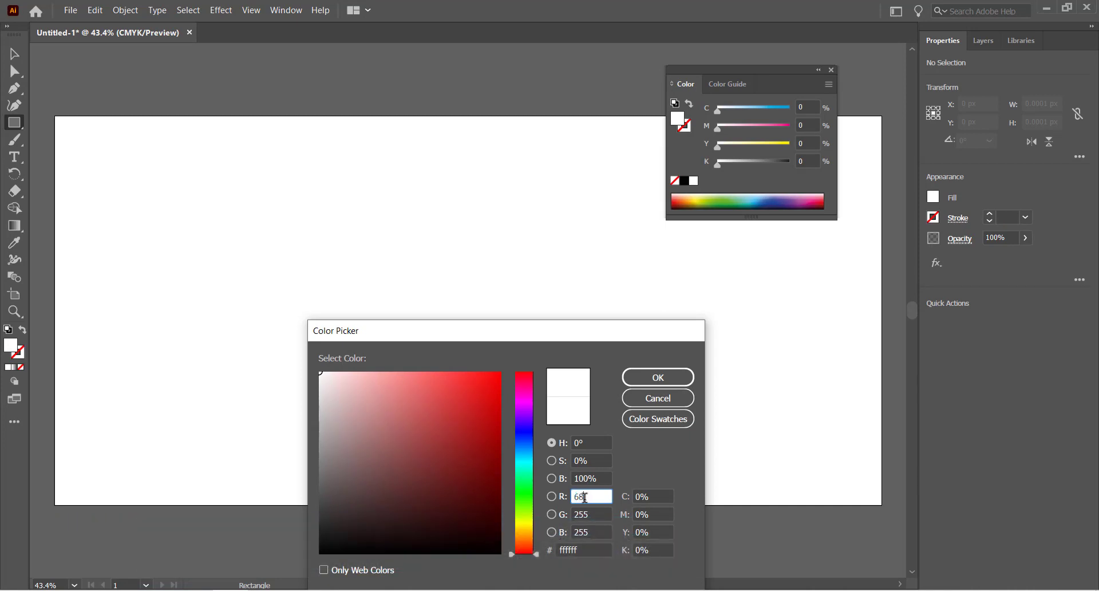
key("Tab")
type("68")
key("Tab")
type("68")
key("Return")
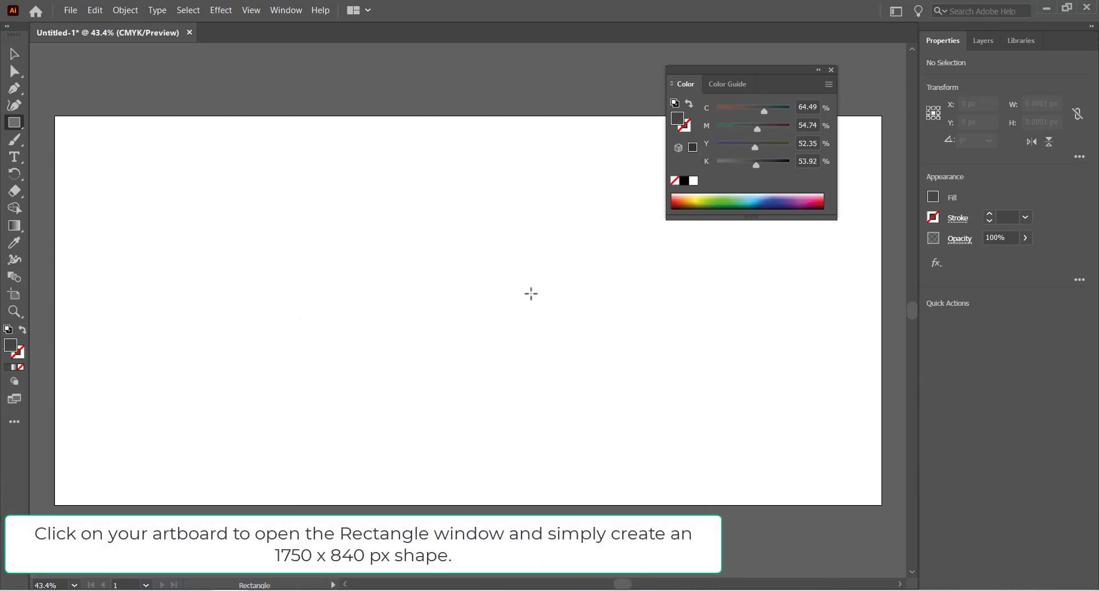
Create a rectangle of exactly 1740 x 840 px on the artboard.
left_click(407, 306)
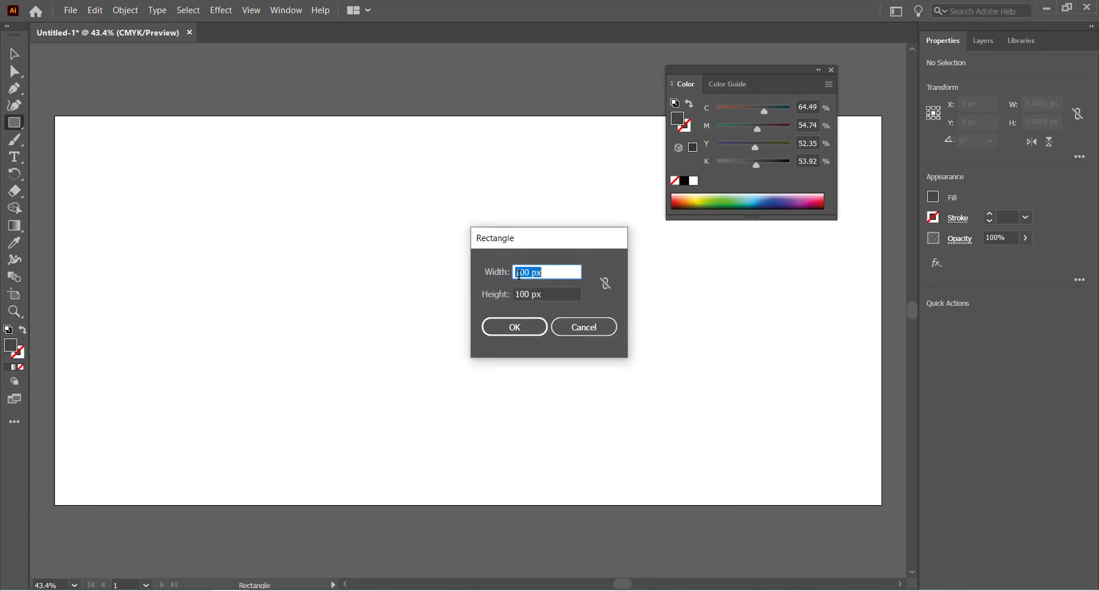
type("1740")
key("Tab")
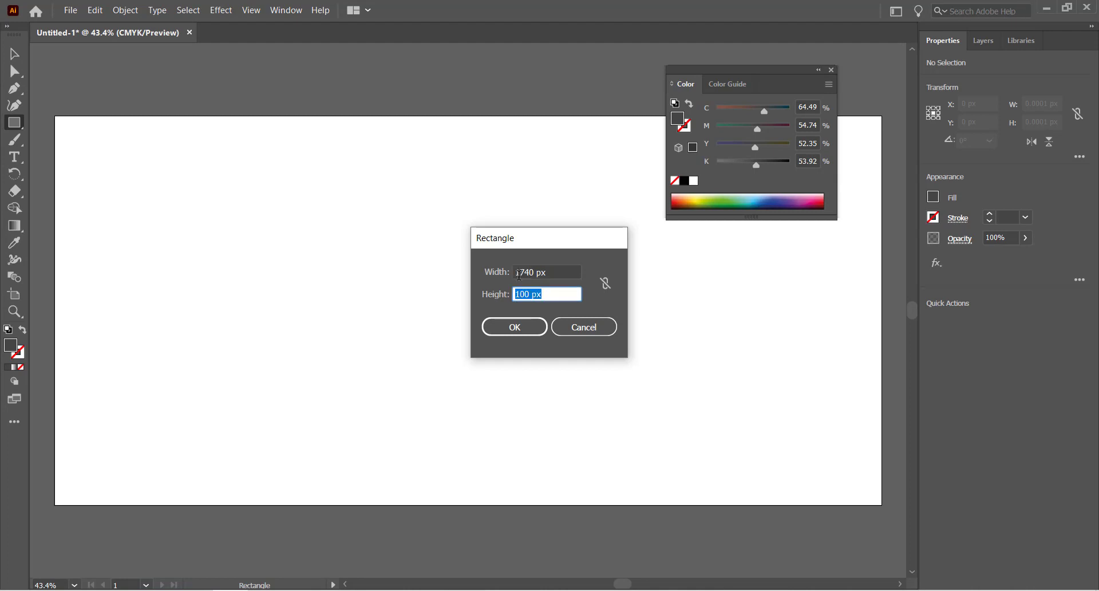
type("840")
key("Return")
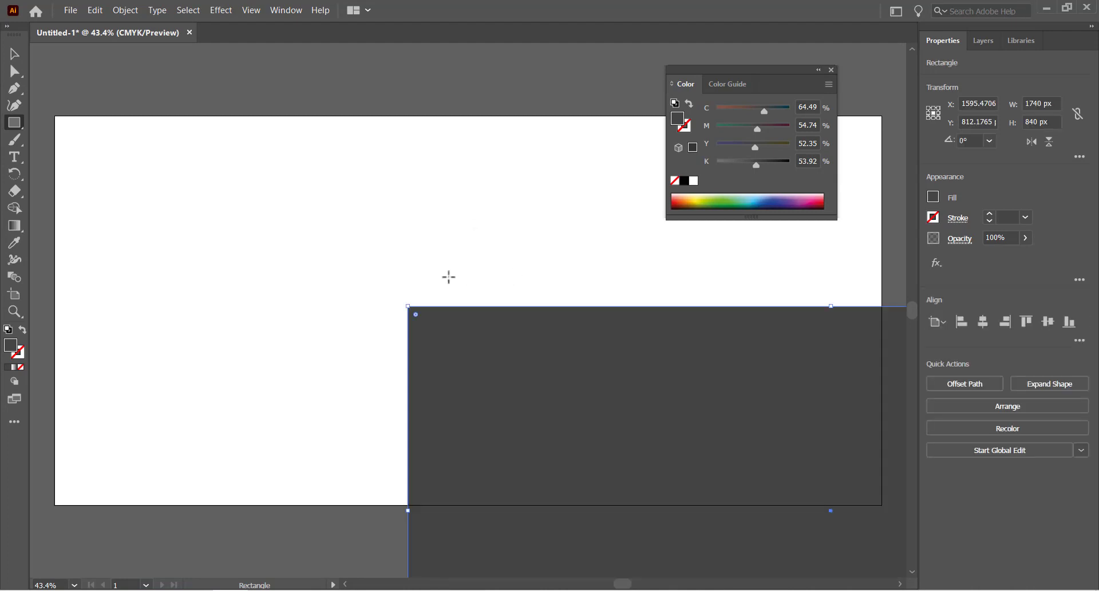
Move the dark gray rectangle over the artboard and center it there.
key("v")
left_click_drag(541, 388, 176, 183)
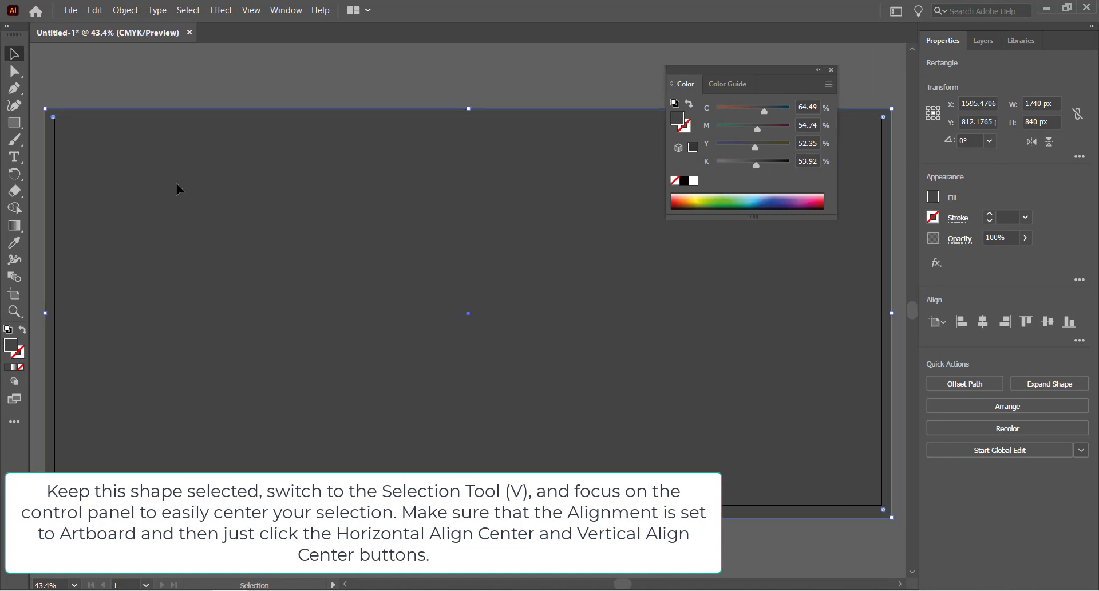
left_click(1048, 321)
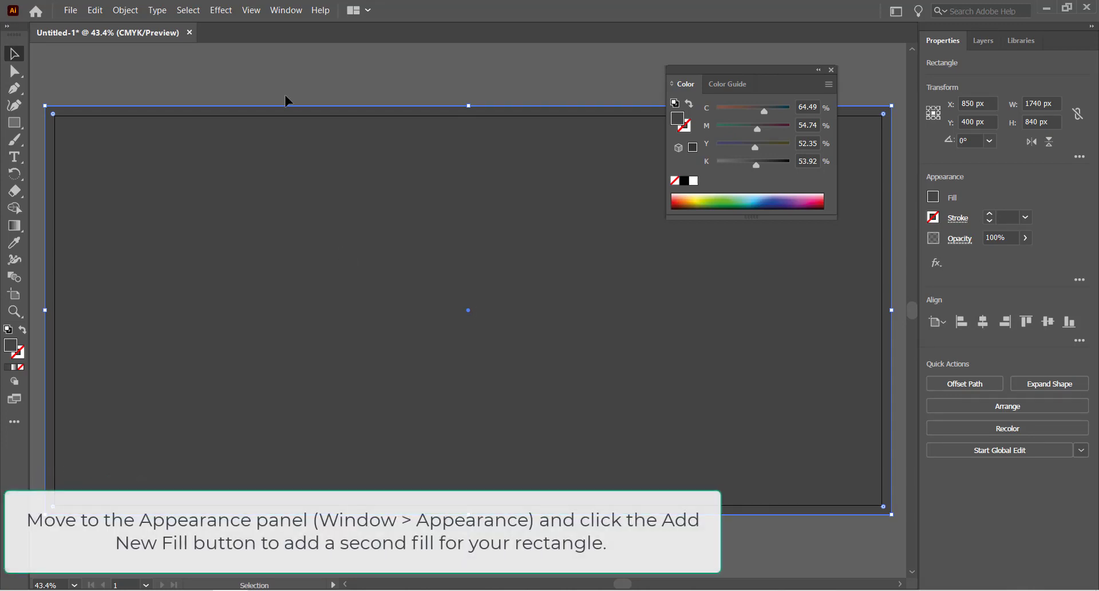
Show the rectangle's appearance attributes in an enlarged list and dismiss the floating color controls.
left_click(286, 10)
left_click(309, 211)
left_click_drag(618, 238, 769, 243)
left_click(831, 70)
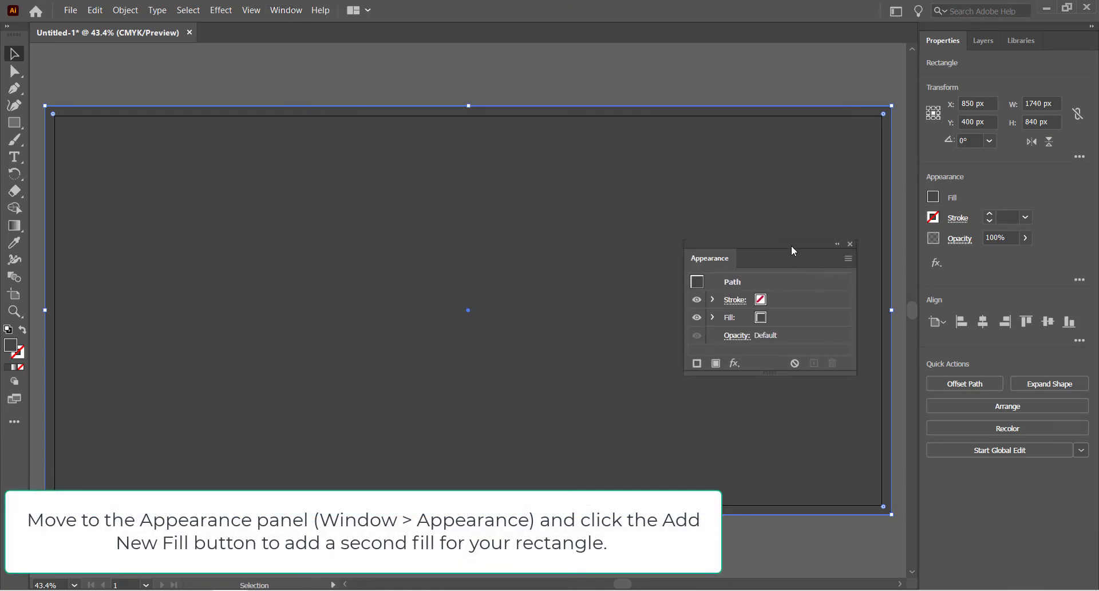
left_click(713, 317)
left_click_drag(847, 375, 890, 489)
left_click(786, 300)
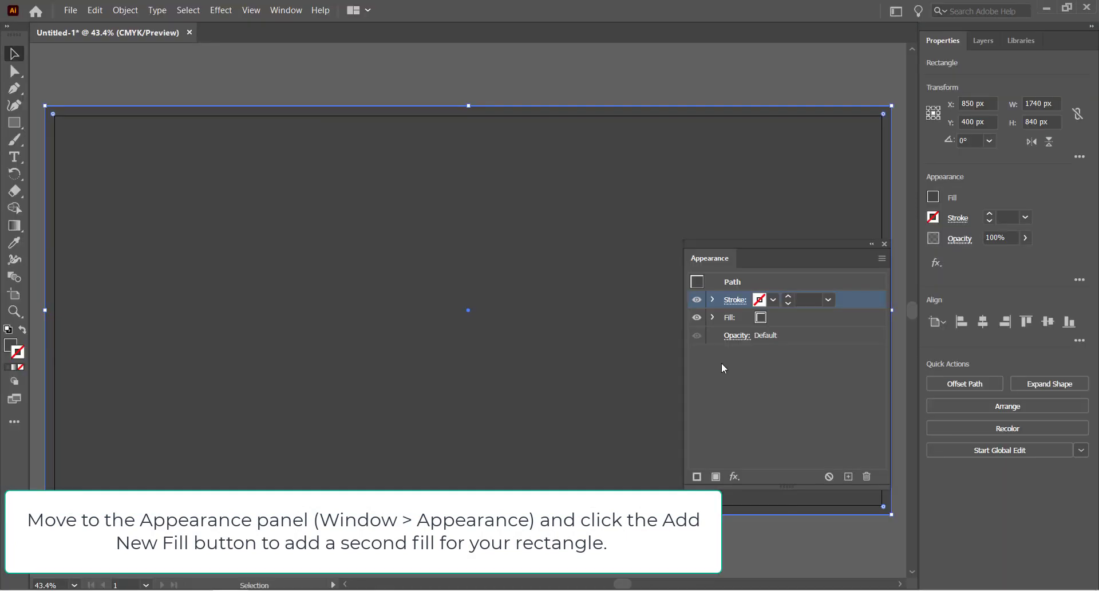
left_click(744, 362)
left_click(800, 337)
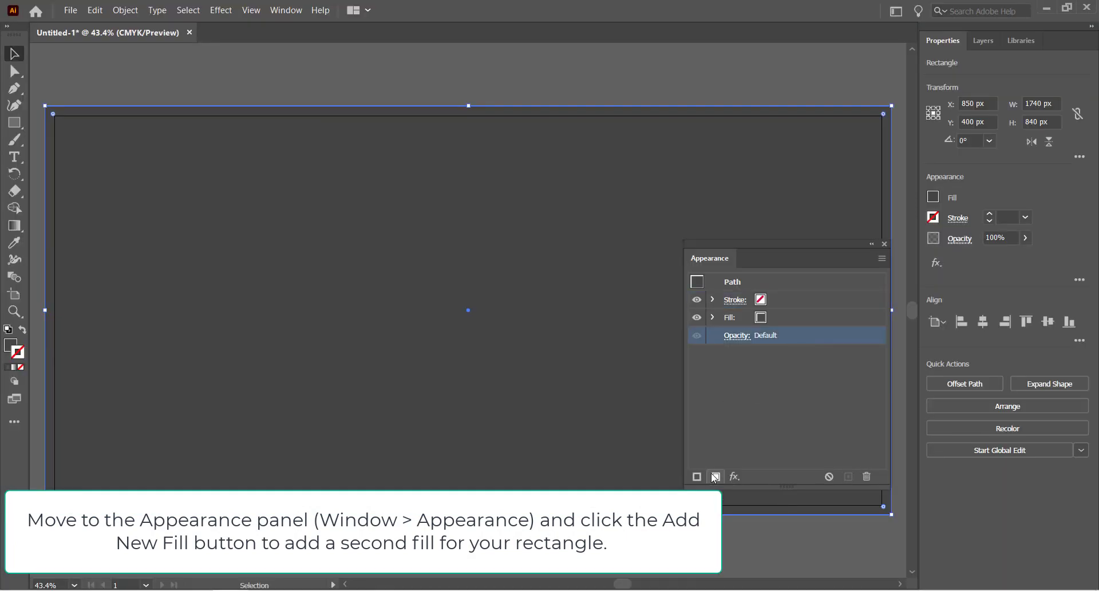
Add a second fill to the rectangle and make the upper fill the active one.
left_click(715, 477)
left_click_drag(738, 299, 754, 341)
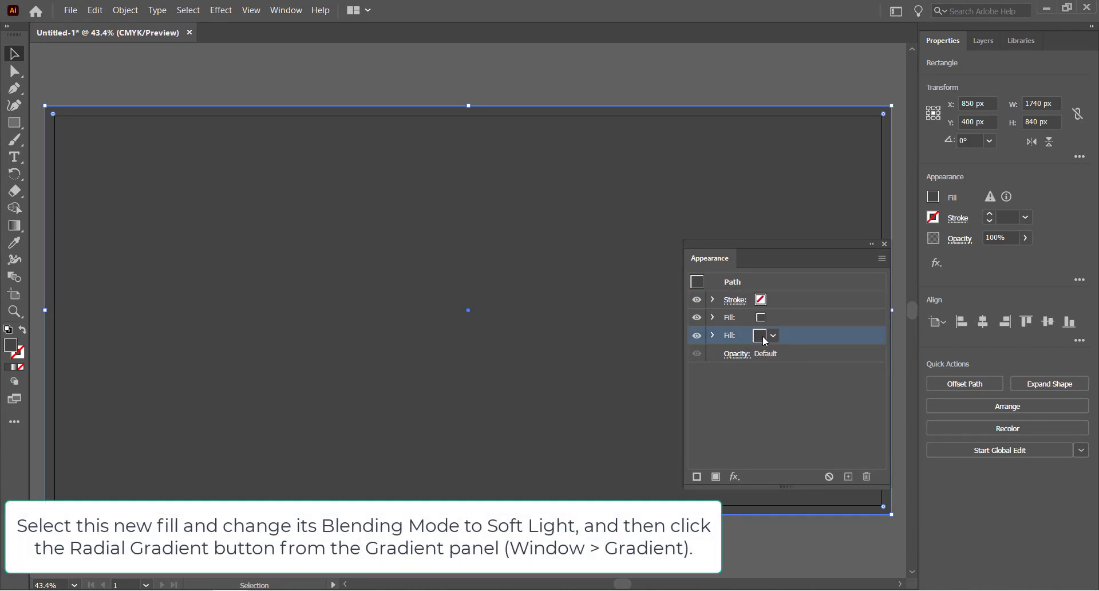
left_click(773, 319)
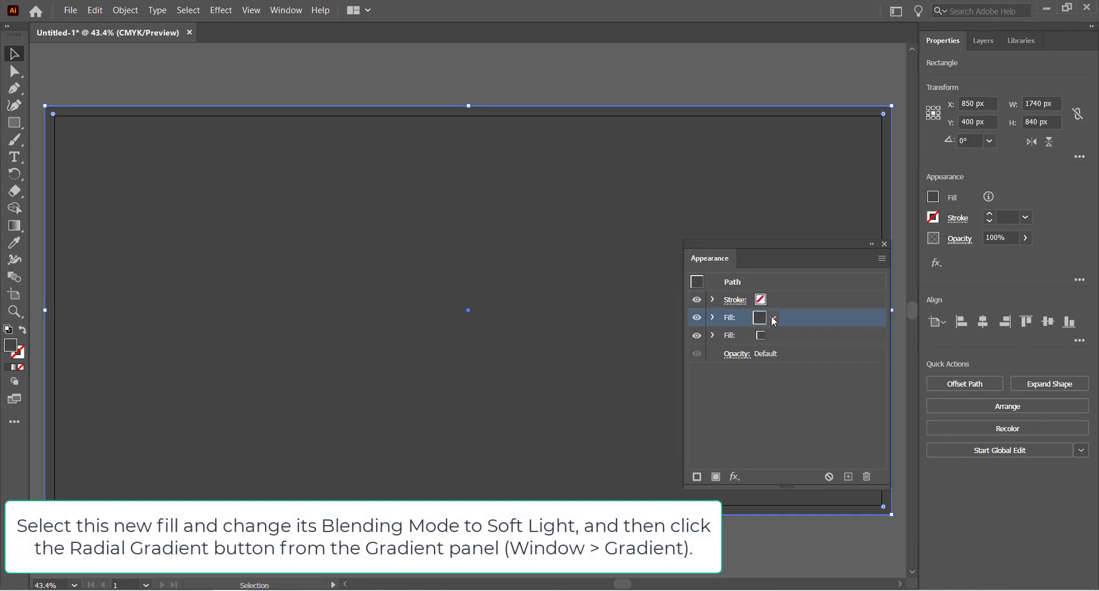
Apply a radial gradient to the rectangle's upper fill.
left_click(15, 225)
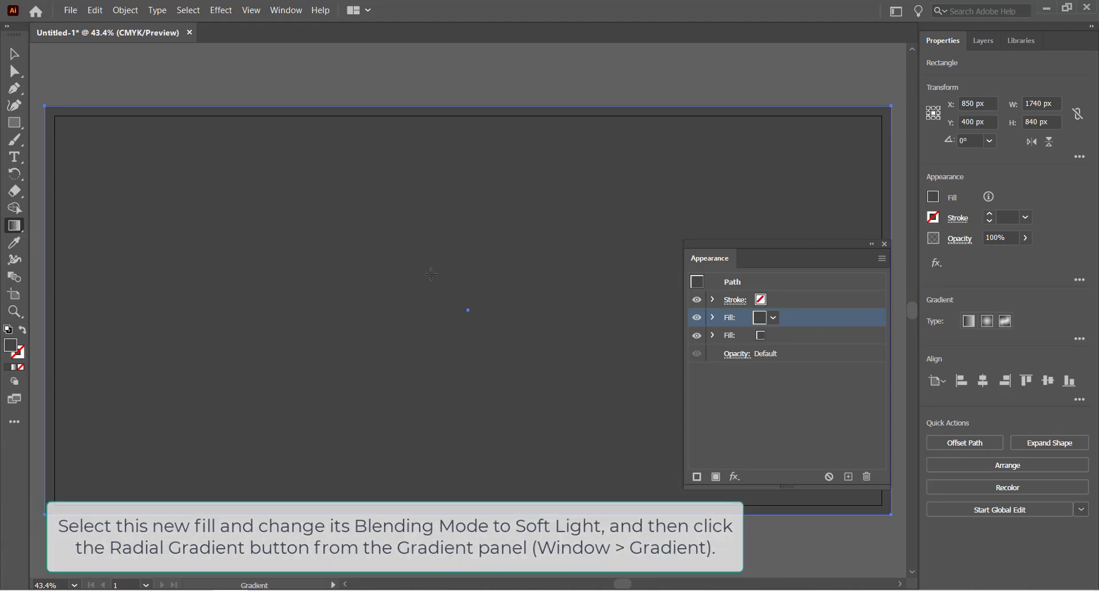
left_click(493, 309)
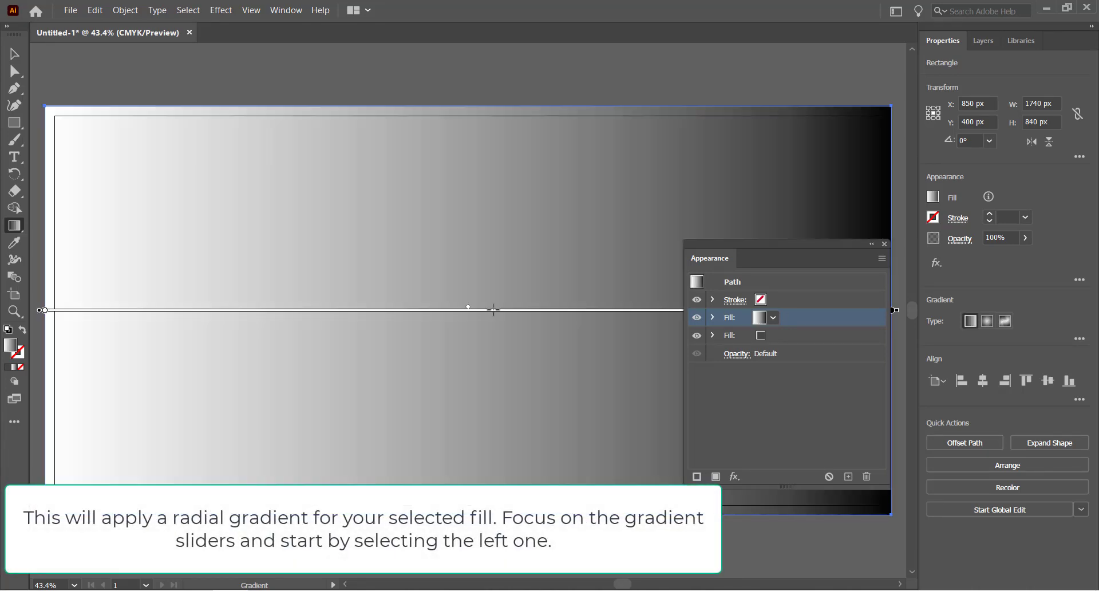
double_click(22, 230)
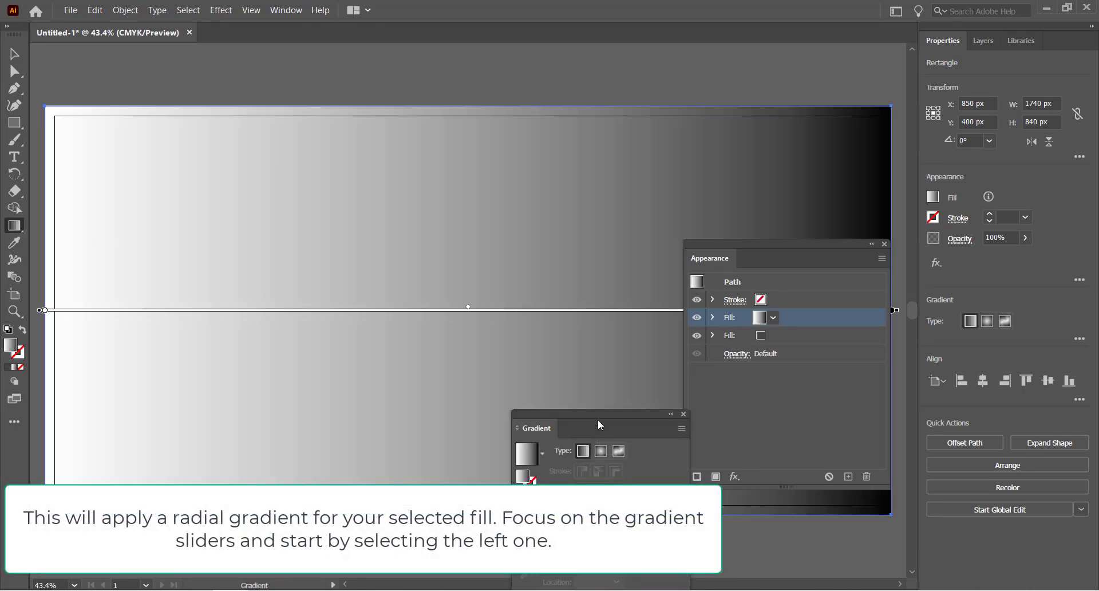
left_click_drag(598, 416, 592, 241)
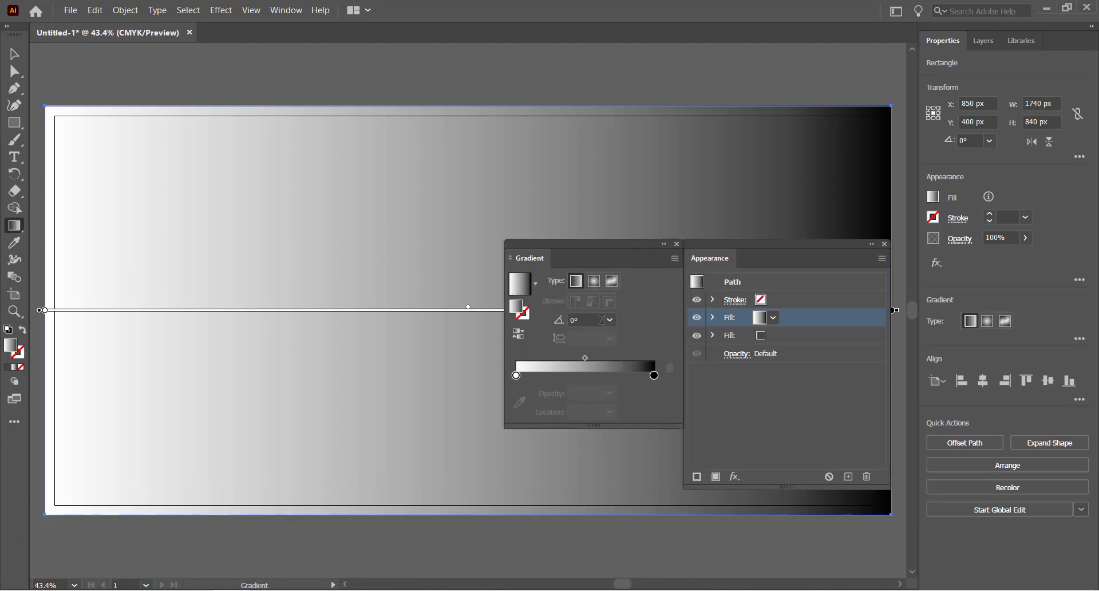
left_click(592, 282)
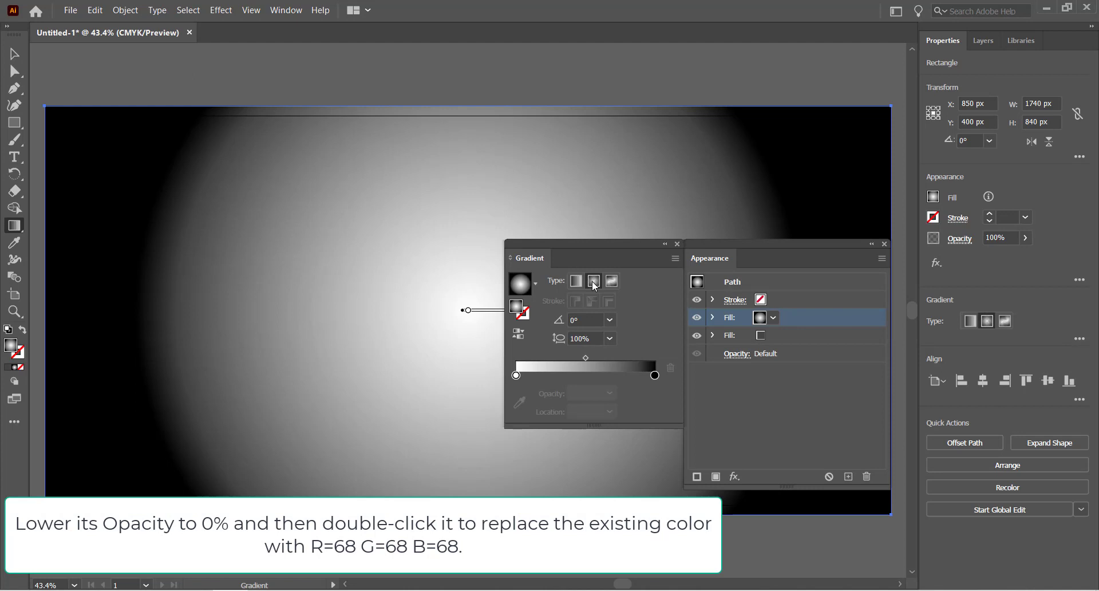
Set the color of the gradient's starting stop to R=68 G=68 B=68 in RGB mode.
double_click(516, 375)
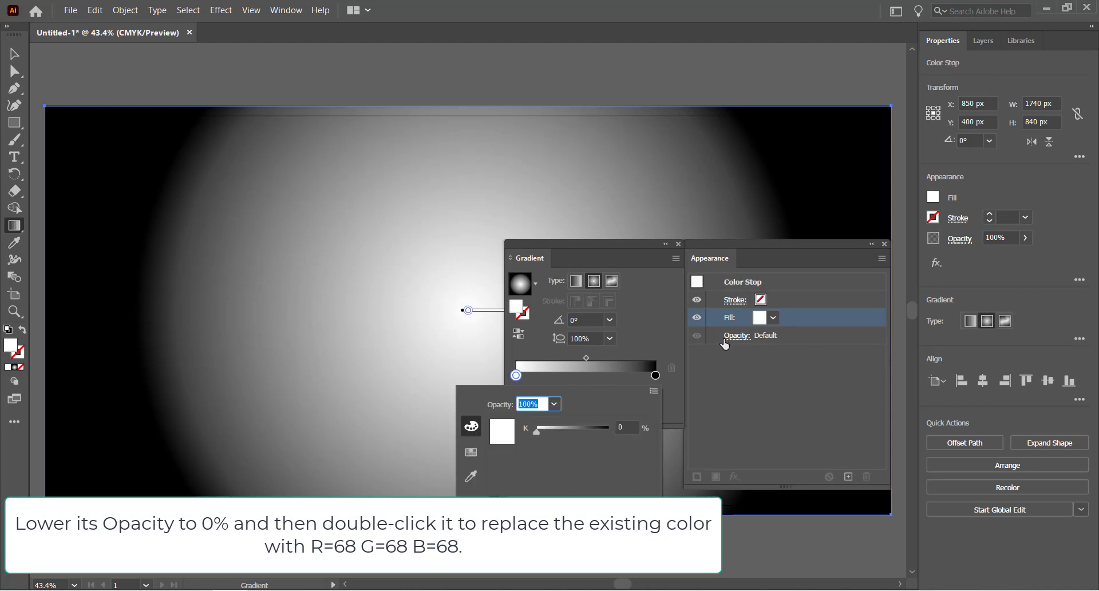
key("Escape")
double_click(516, 375)
left_click(653, 390)
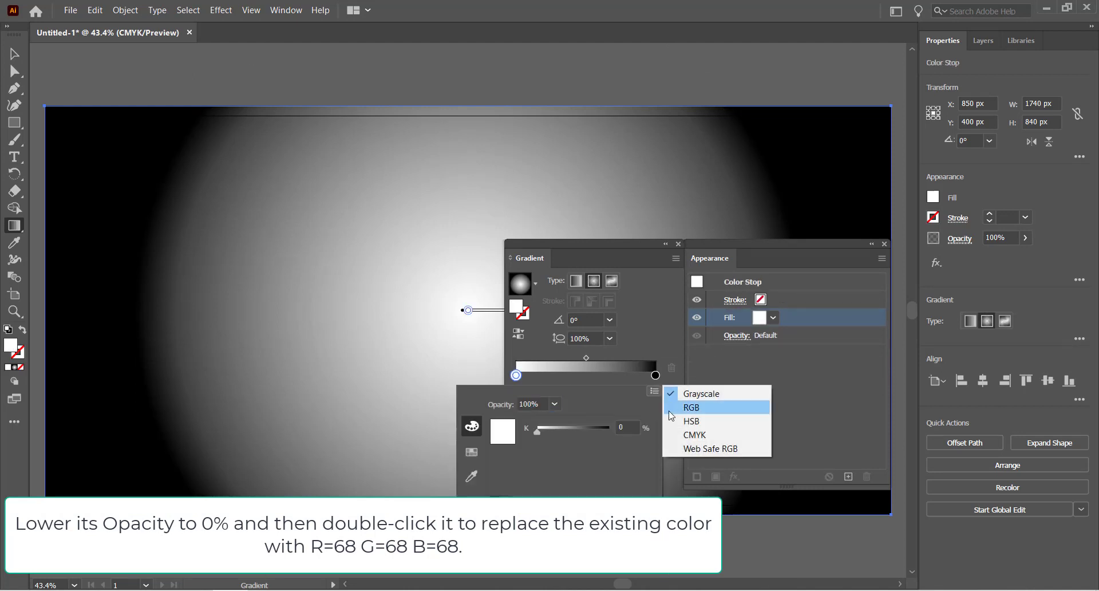
left_click(694, 407)
double_click(627, 427)
type("68")
key("Tab")
type("68")
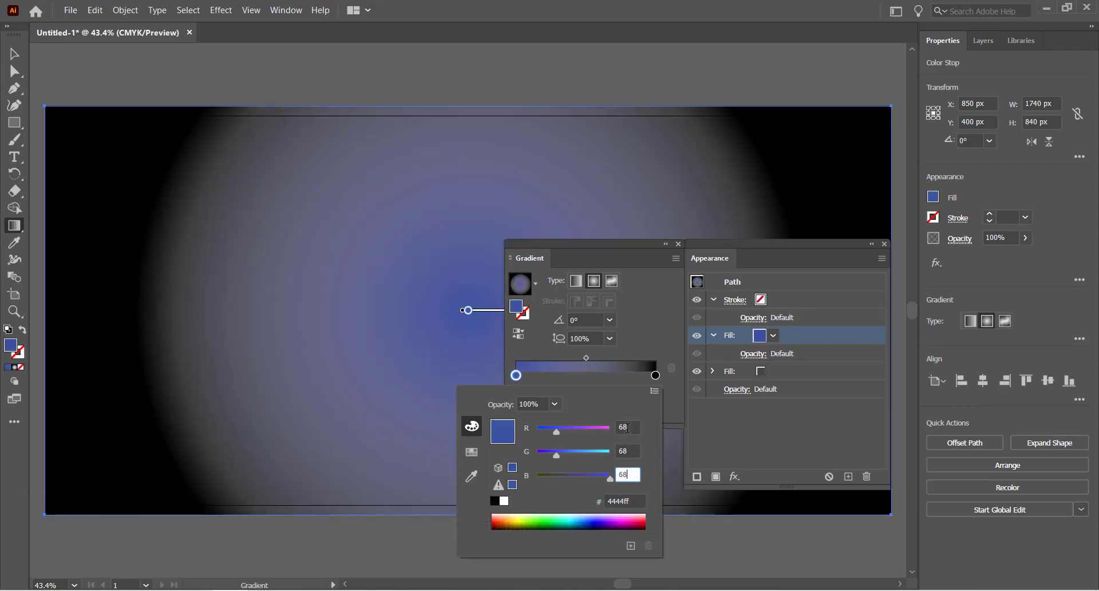
key("Tab")
type("68")
key("Return")
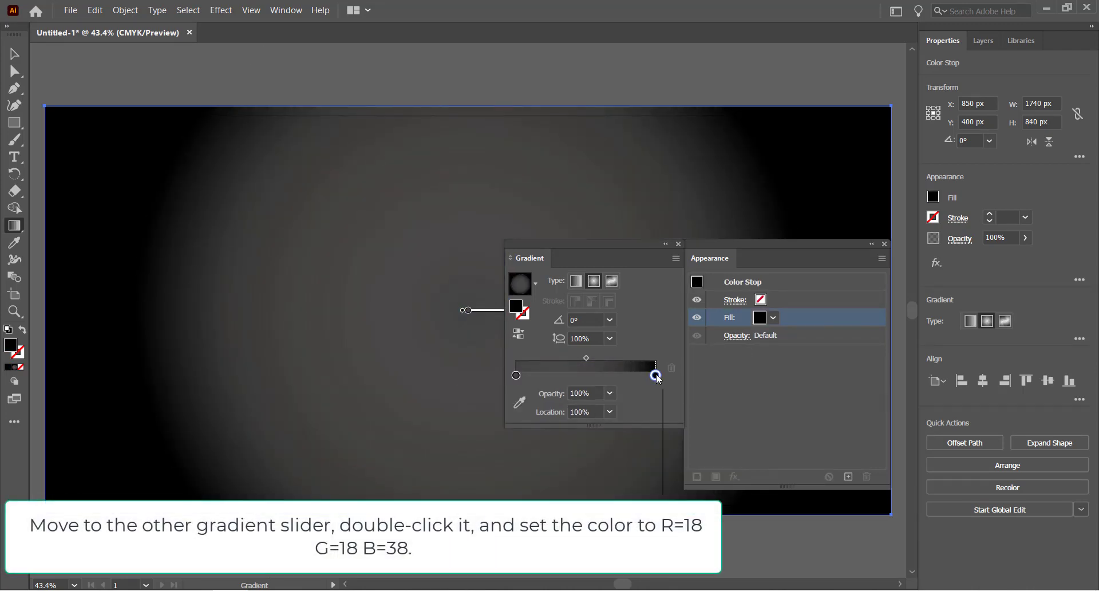
Set the color of the gradient's end stop to R=18 G=18 B=38 in RGB mode.
double_click(655, 374)
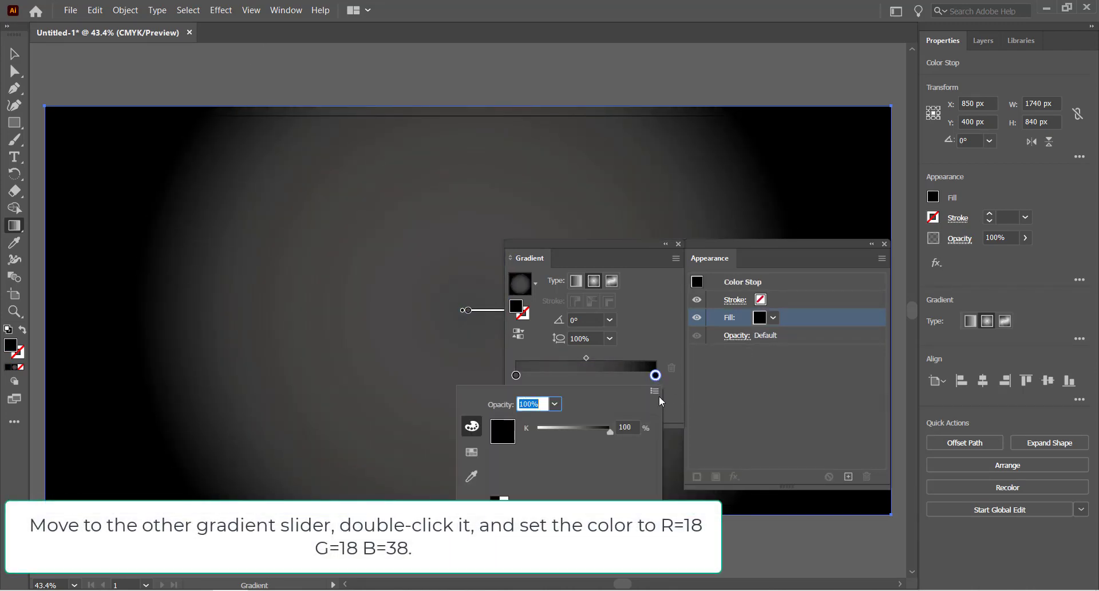
left_click(654, 391)
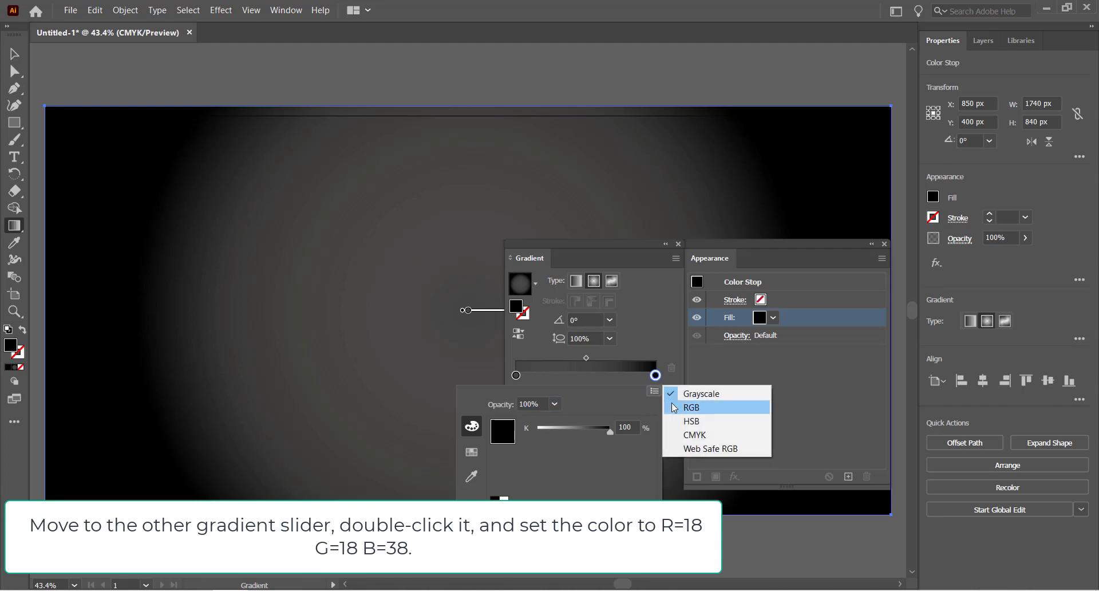
left_click(692, 407)
left_click(627, 426)
type("18")
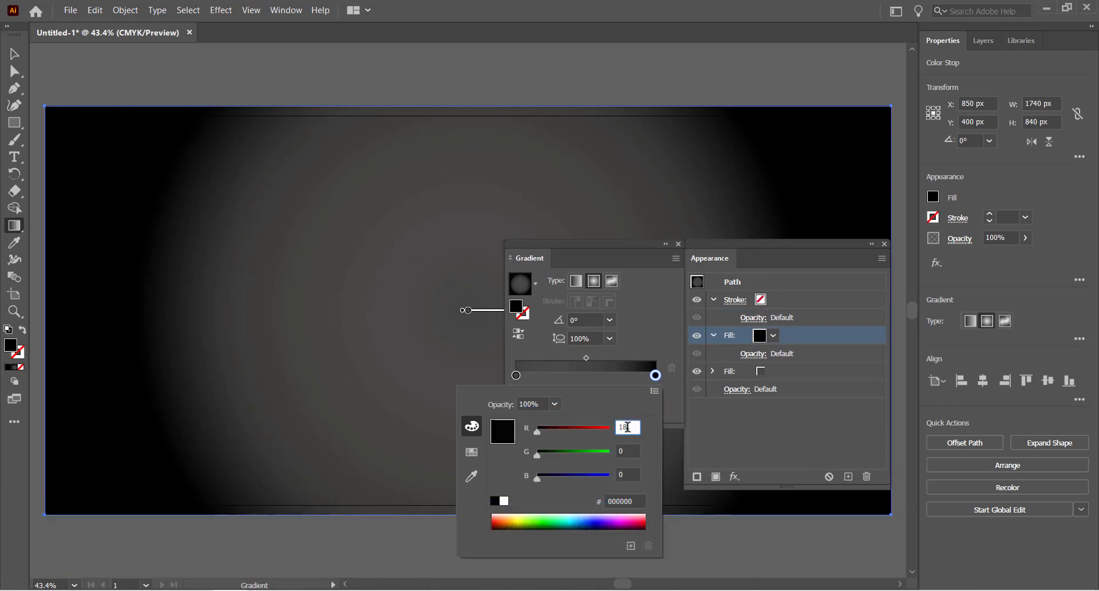
key("Tab")
type("18")
key("Tab")
type("38")
key("Return")
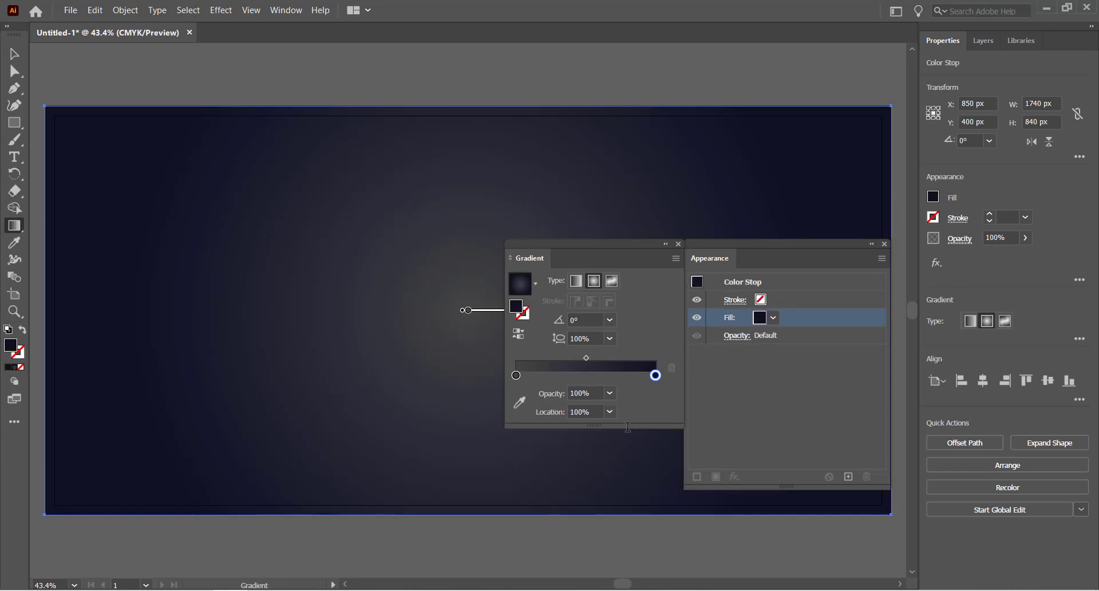
Dismiss the gradient and appearance settings and deselect the background rectangle.
left_click(678, 244)
left_click(884, 244)
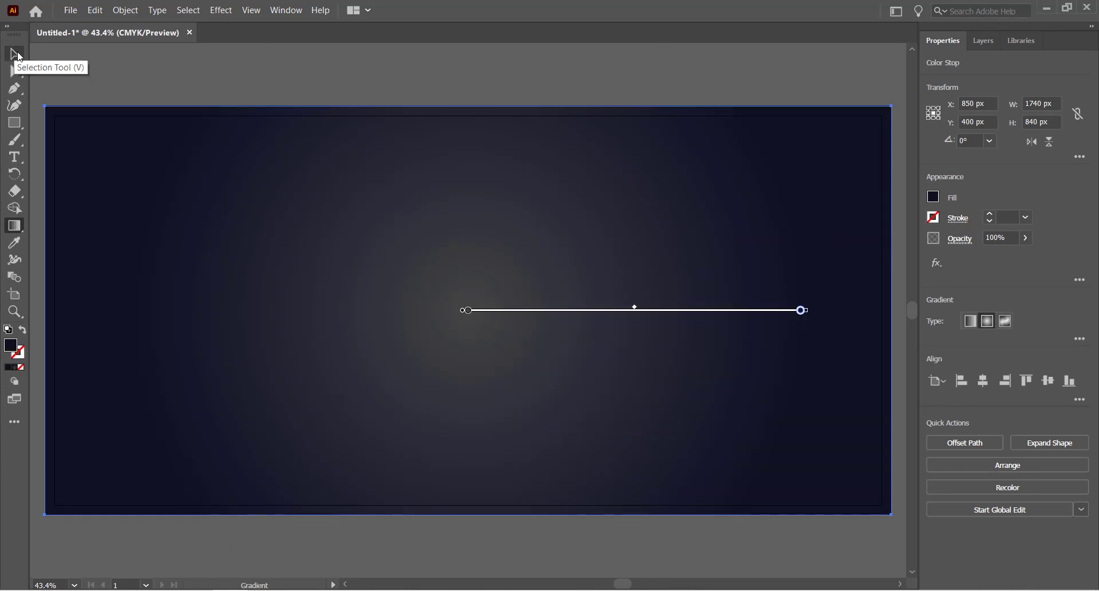
left_click(15, 54)
left_click(140, 74)
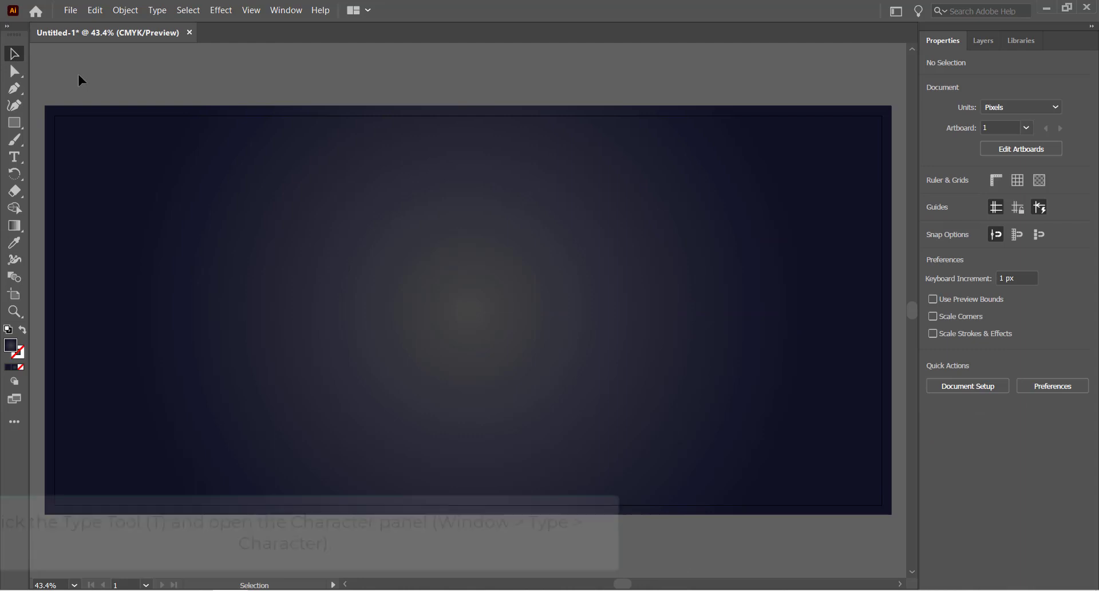
Add the text METAL on the background and fill it with white.
left_click(14, 156)
left_click(353, 311)
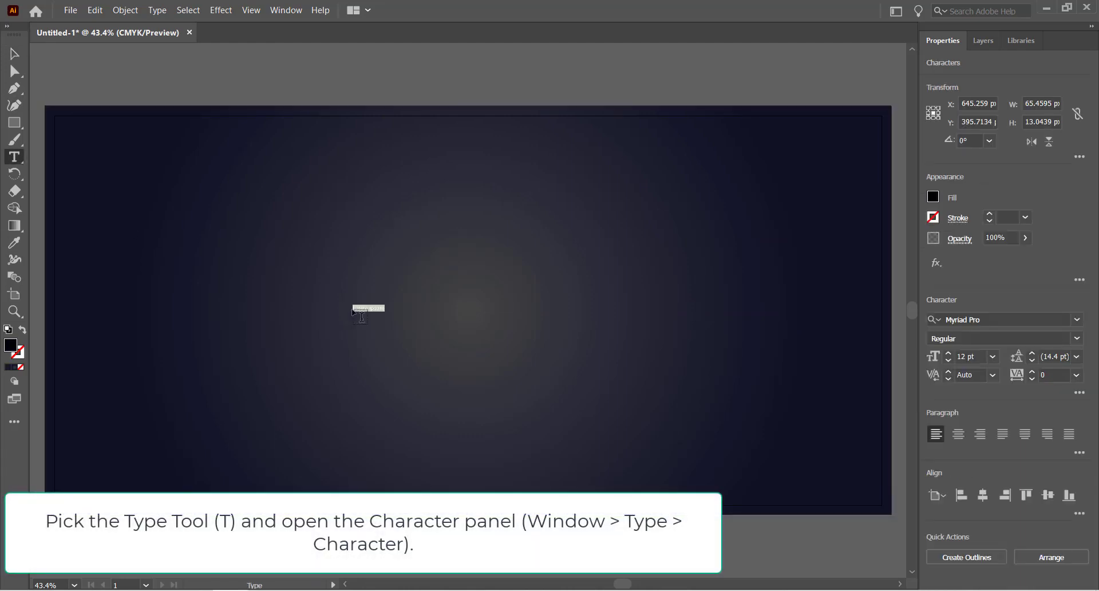
type("Hello")
double_click(10, 344)
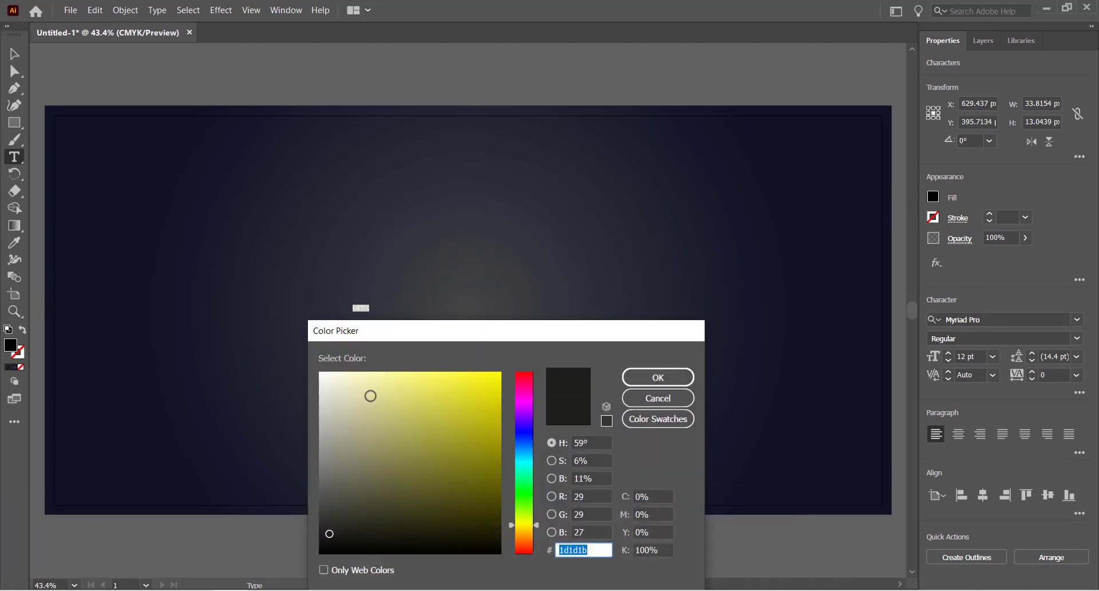
left_click_drag(368, 392, 293, 350)
left_click(642, 378)
Set the METAL text's font to Headline Regular.
left_click(996, 318)
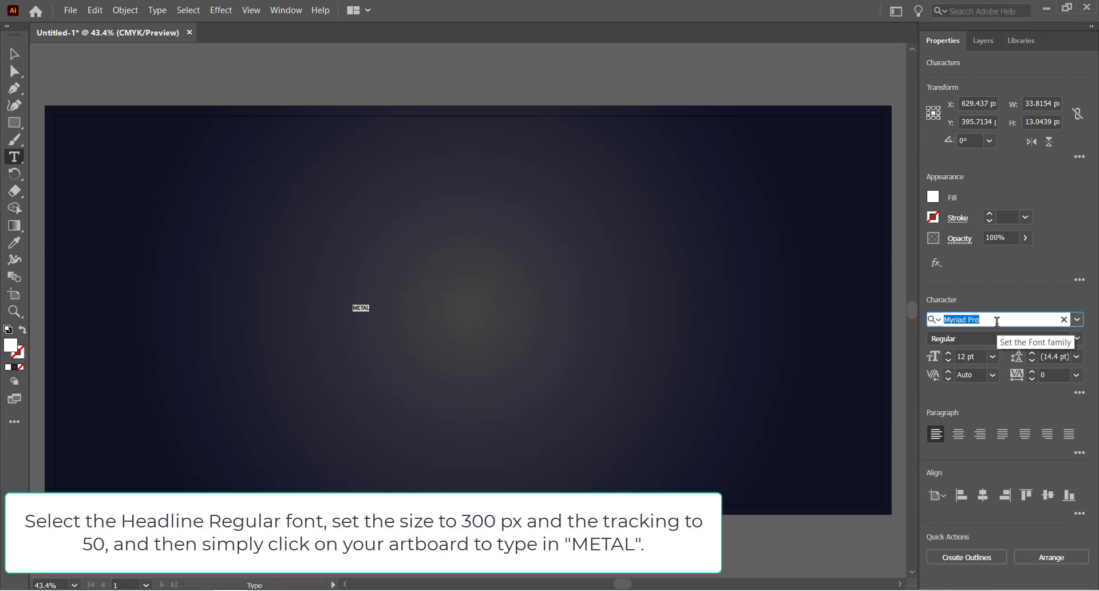
type("HEAD")
left_click(839, 445)
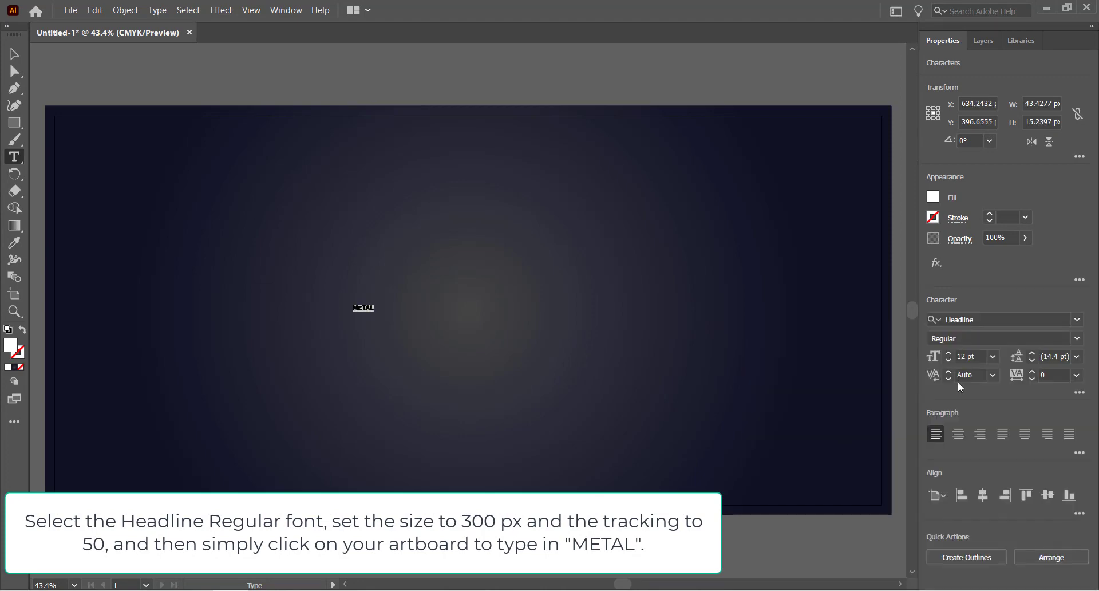
Set the METAL text's font size to 300 pt and its tracking to 50.
left_click(970, 356)
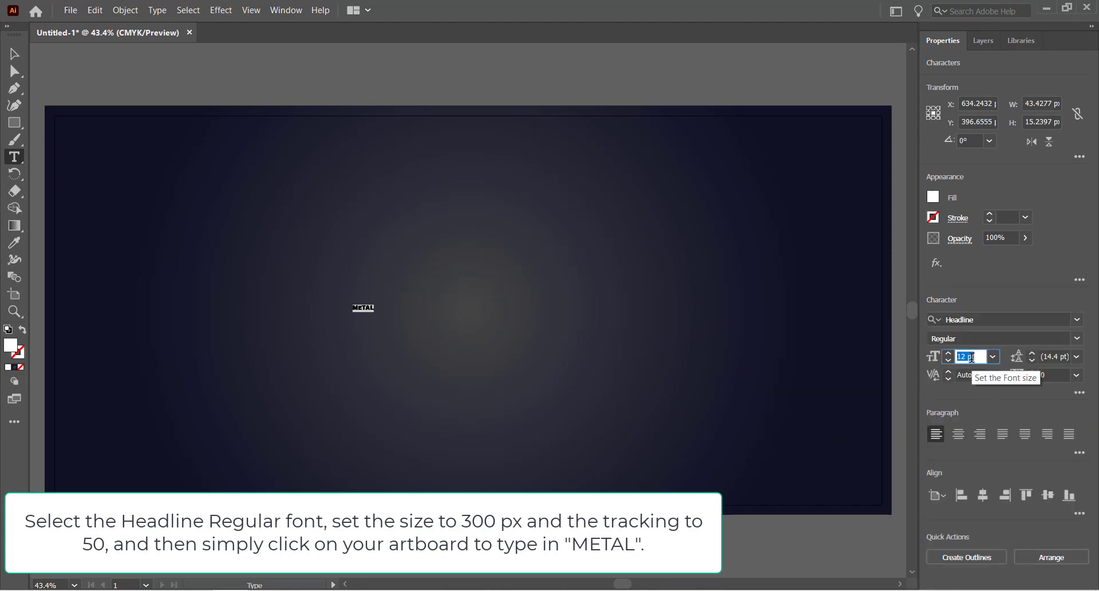
type("150")
key("Return")
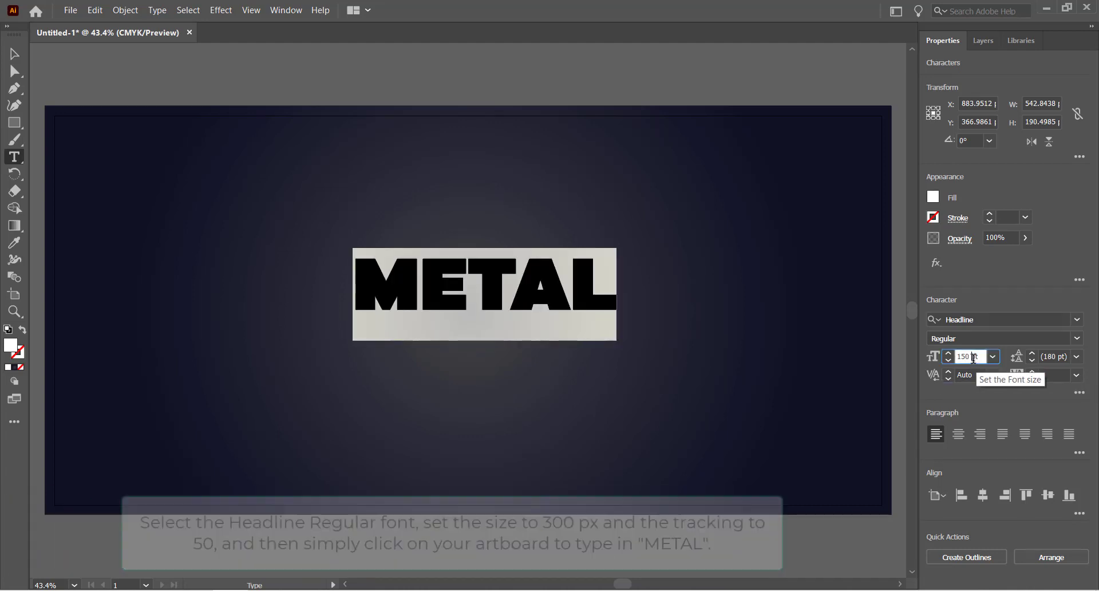
double_click(971, 356)
type("300")
key("Return")
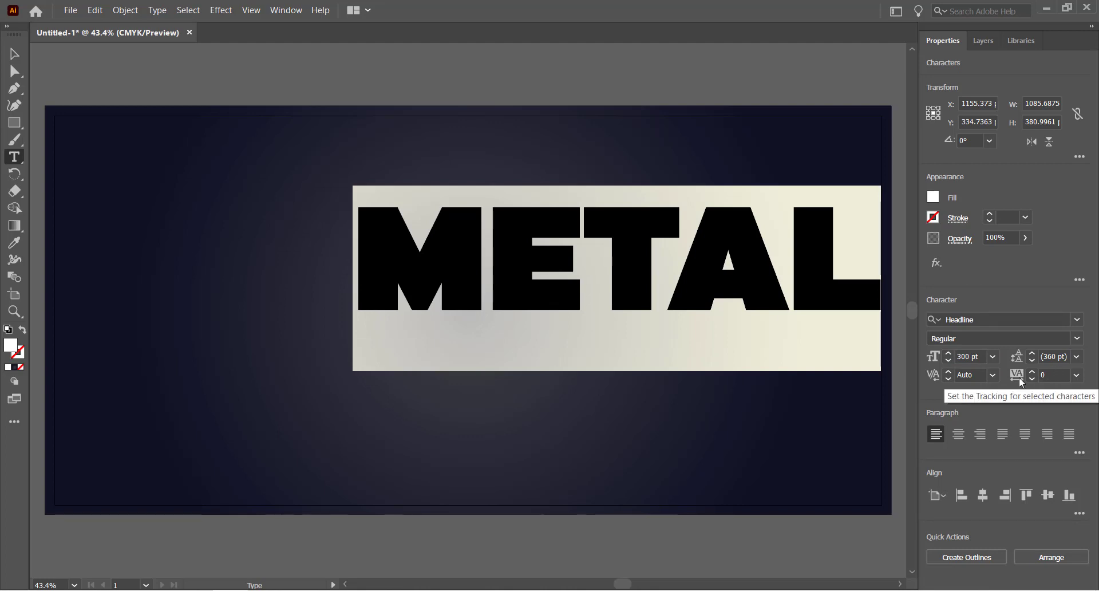
left_click(1043, 376)
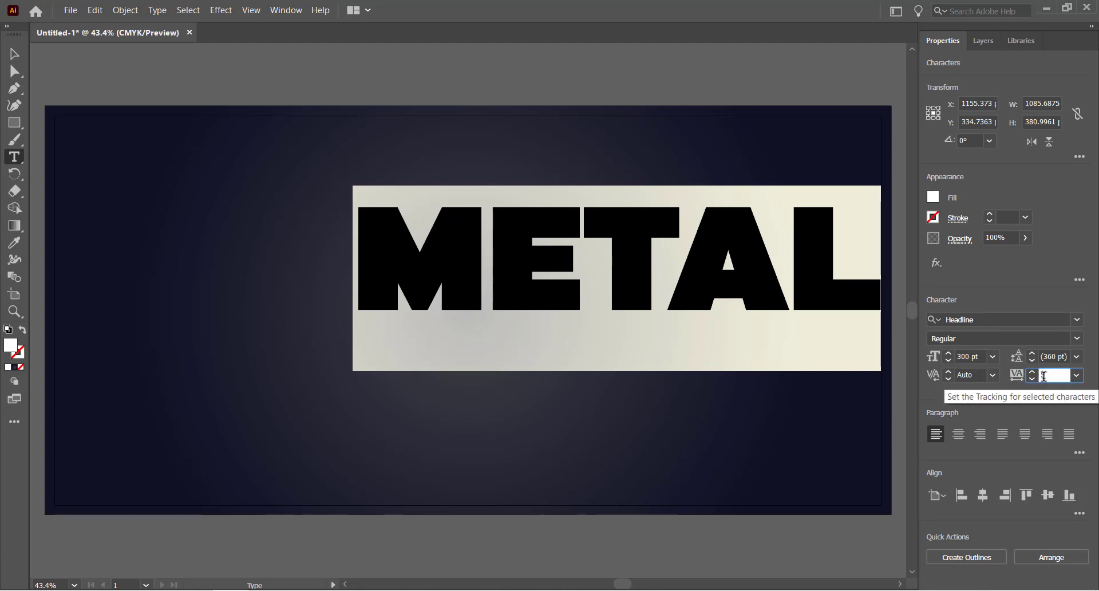
type("50")
key("Return")
Select the METAL text as an object and center it horizontally and vertically on the artboard.
key("Escape")
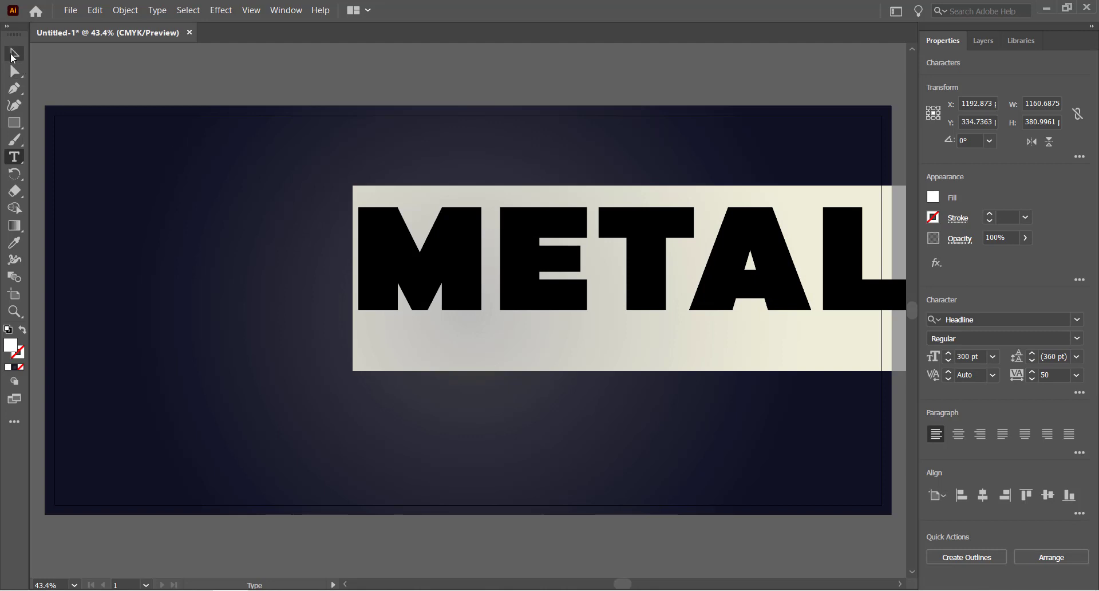
left_click(982, 496)
left_click(1042, 495)
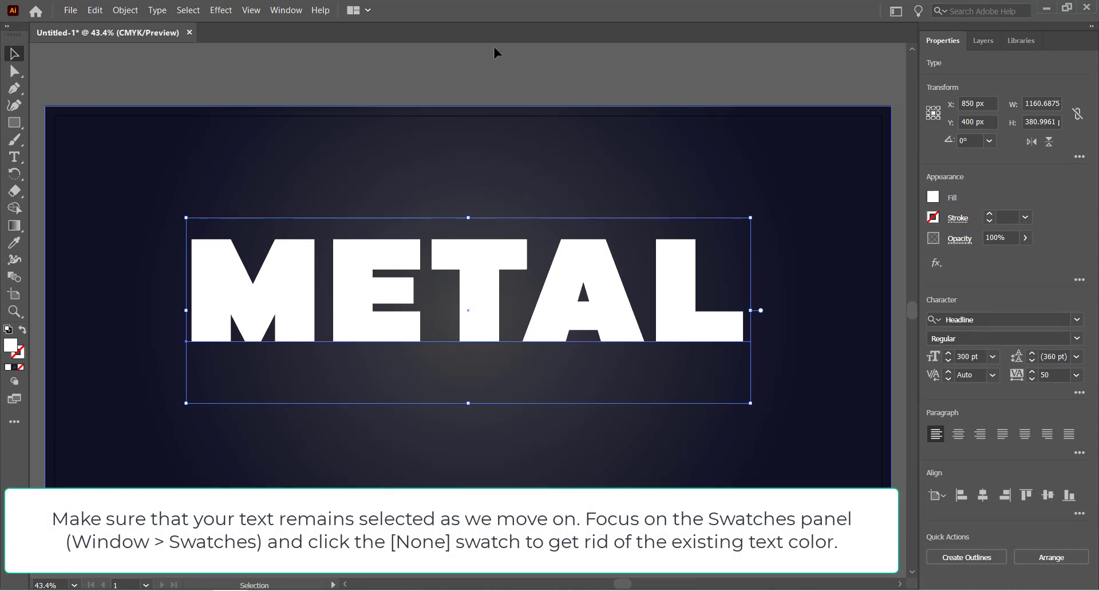
Remove the METAL text's existing fill color by applying the None swatch.
left_click(286, 10)
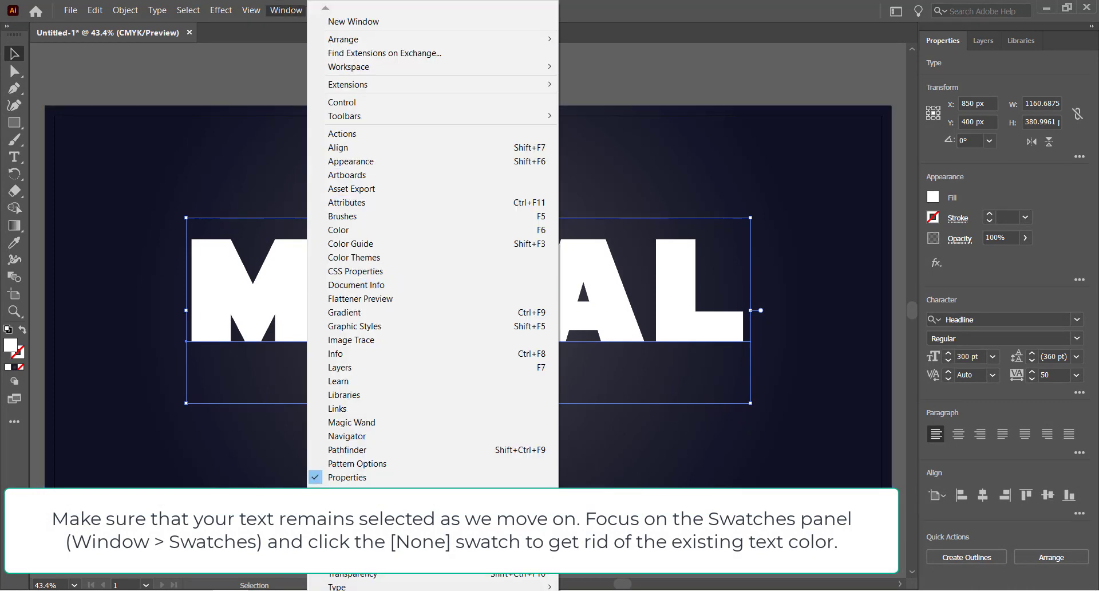
left_click(401, 532)
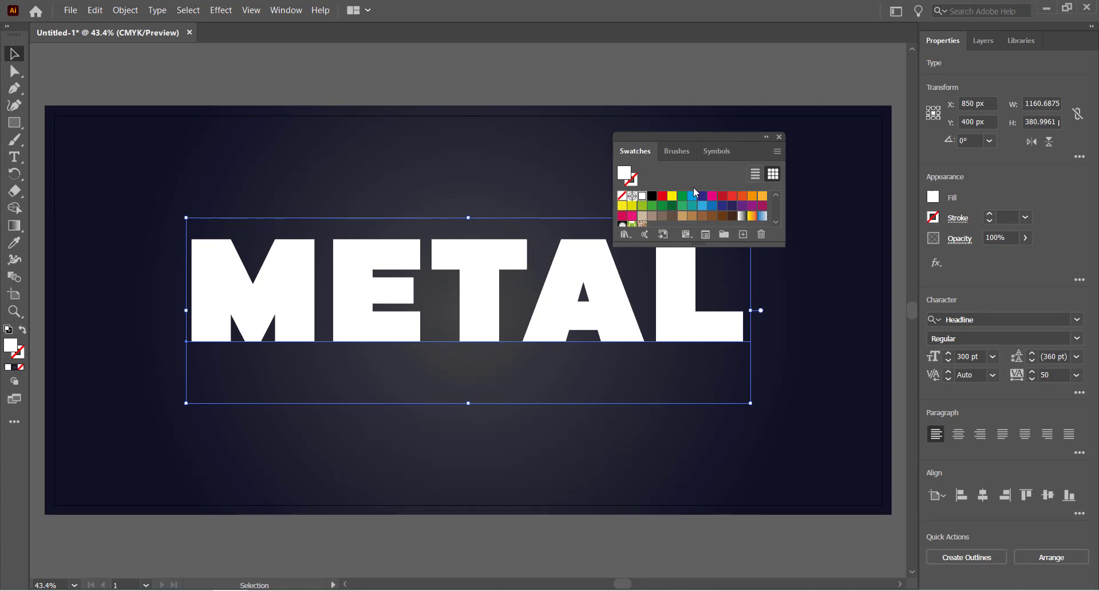
left_click(622, 196)
left_click(779, 137)
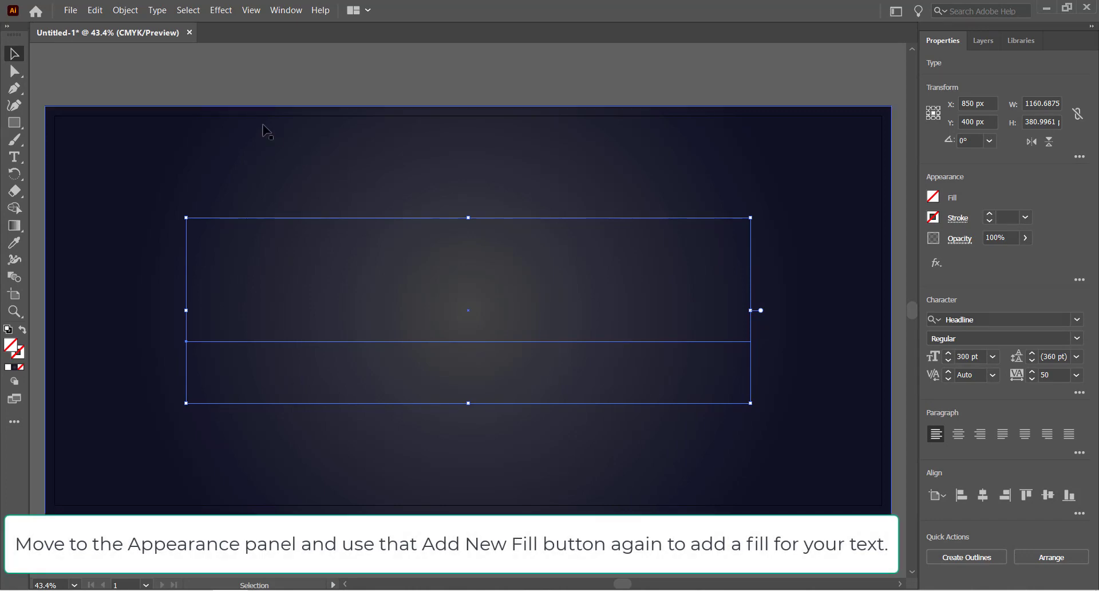
Add a new fill to the METAL text's appearance.
left_click(286, 11)
left_click(370, 166)
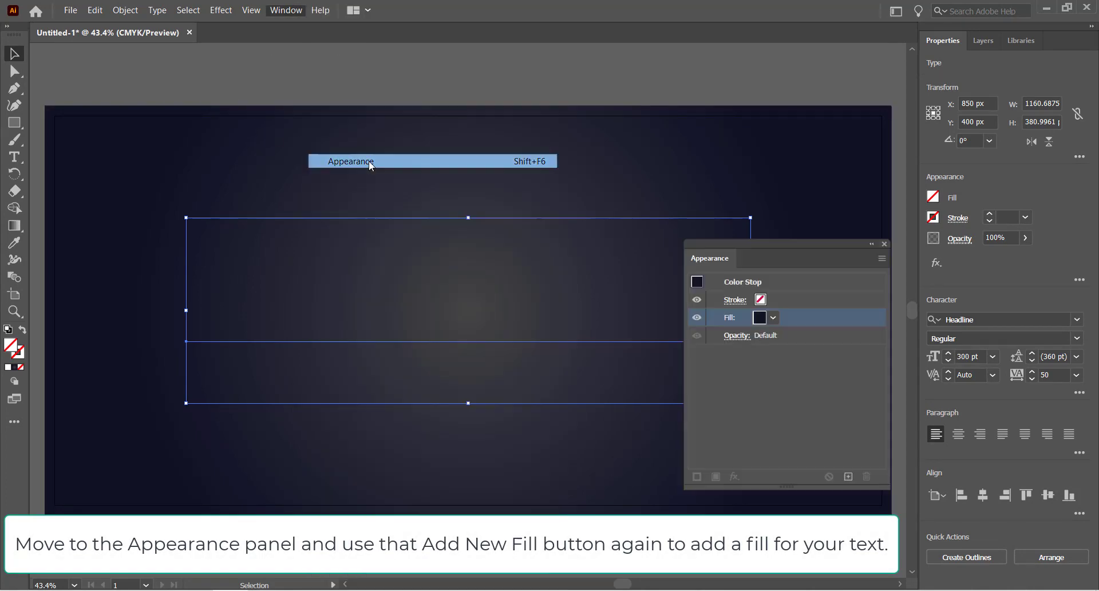
left_click(716, 477)
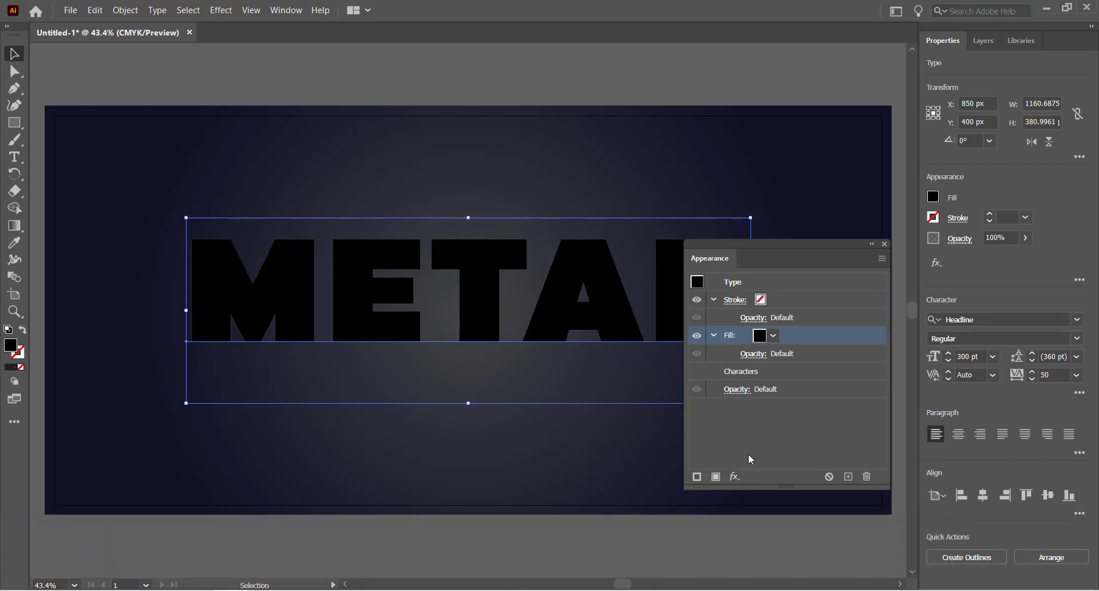
Apply a linear gradient to the METAL text's new fill and set its angle to 90°.
key("g")
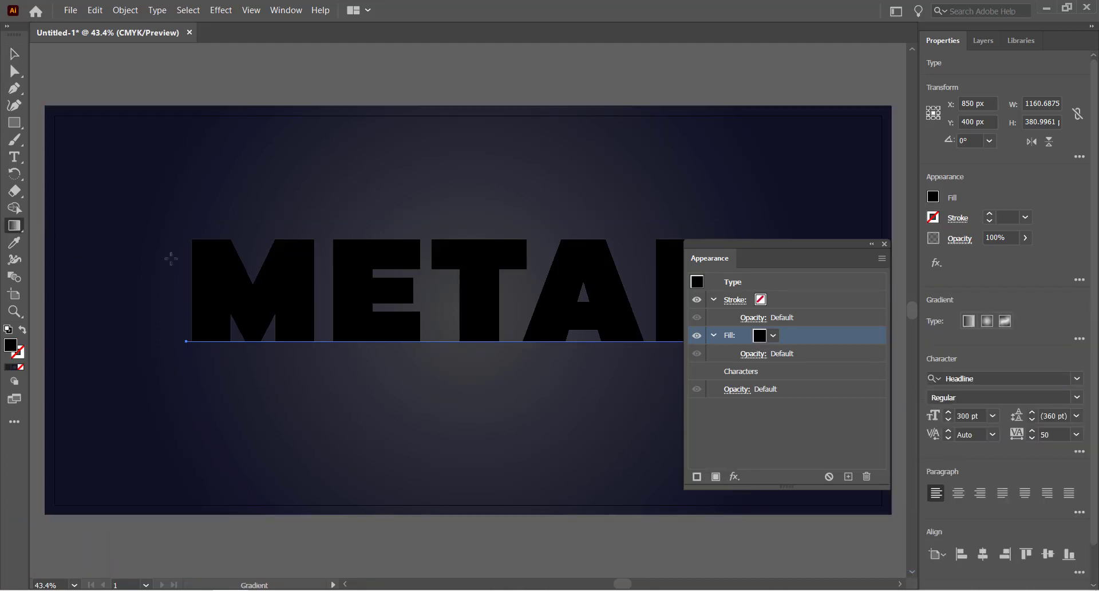
left_click(365, 305)
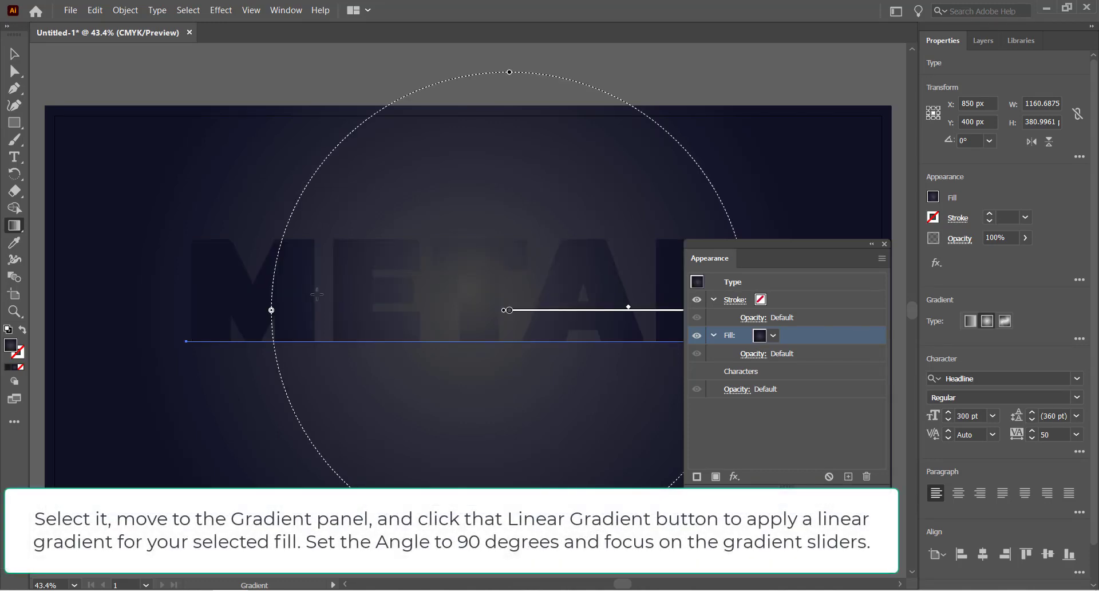
double_click(15, 225)
left_click(577, 280)
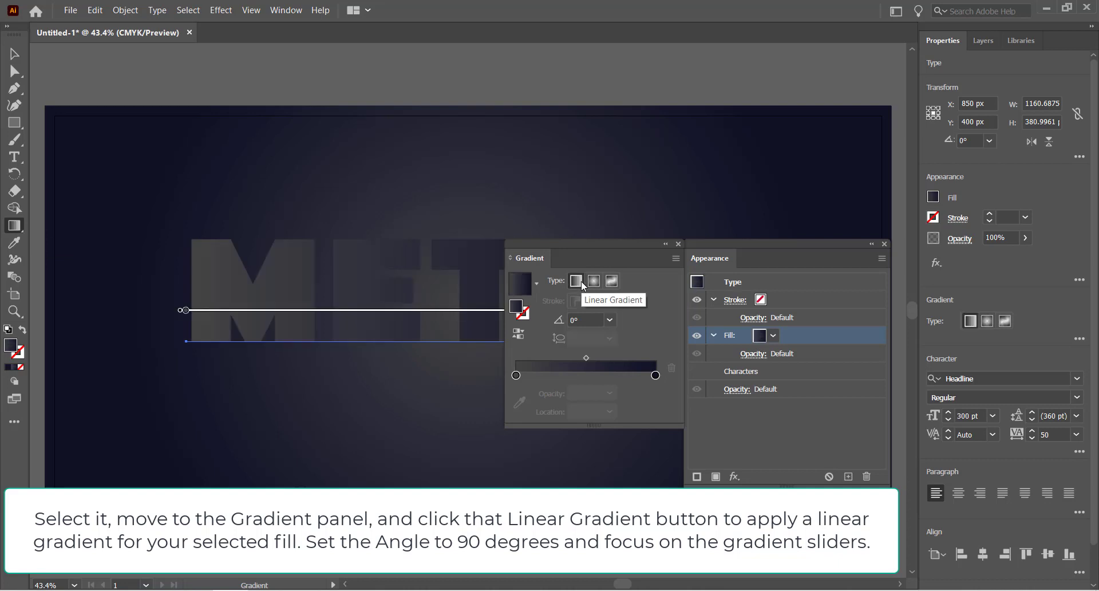
left_click(581, 319)
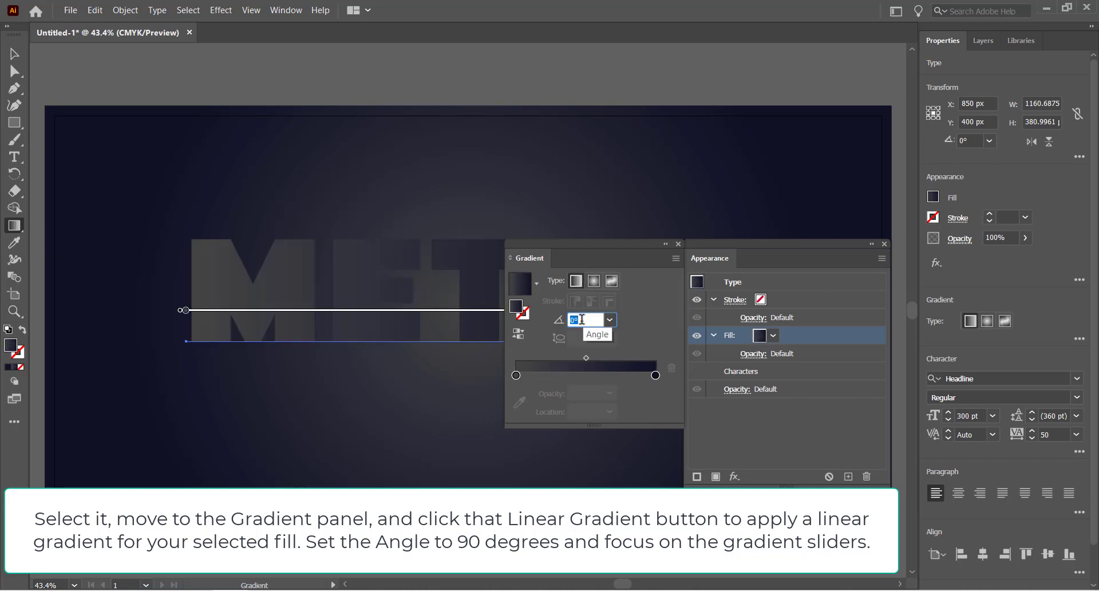
type("90")
key("Return")
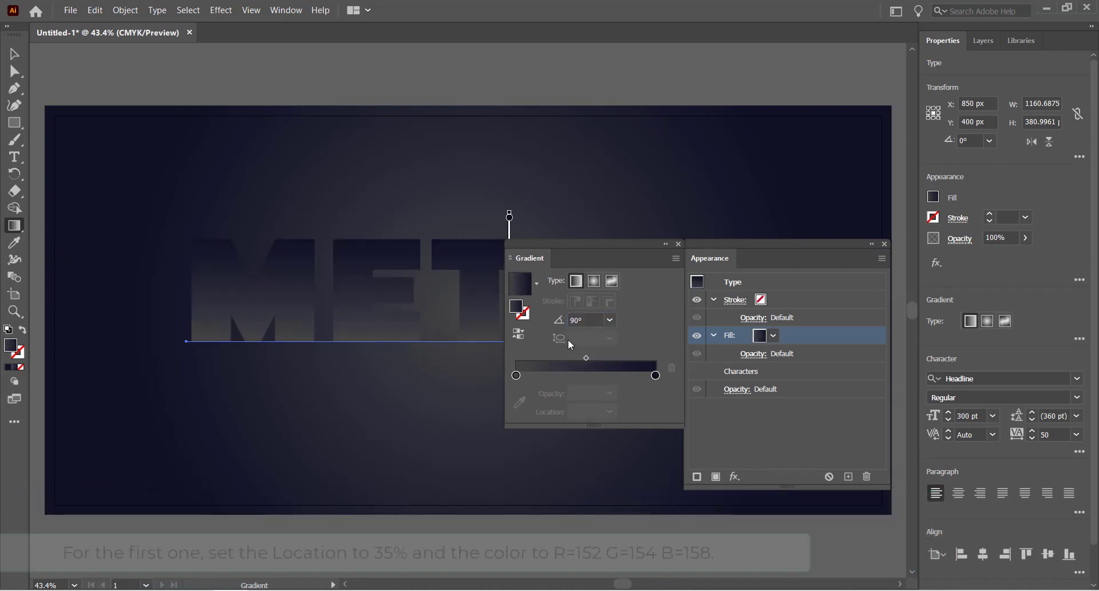
Set the color of the text gradient's starting stop to R=152 G=154 B=158.
double_click(515, 374)
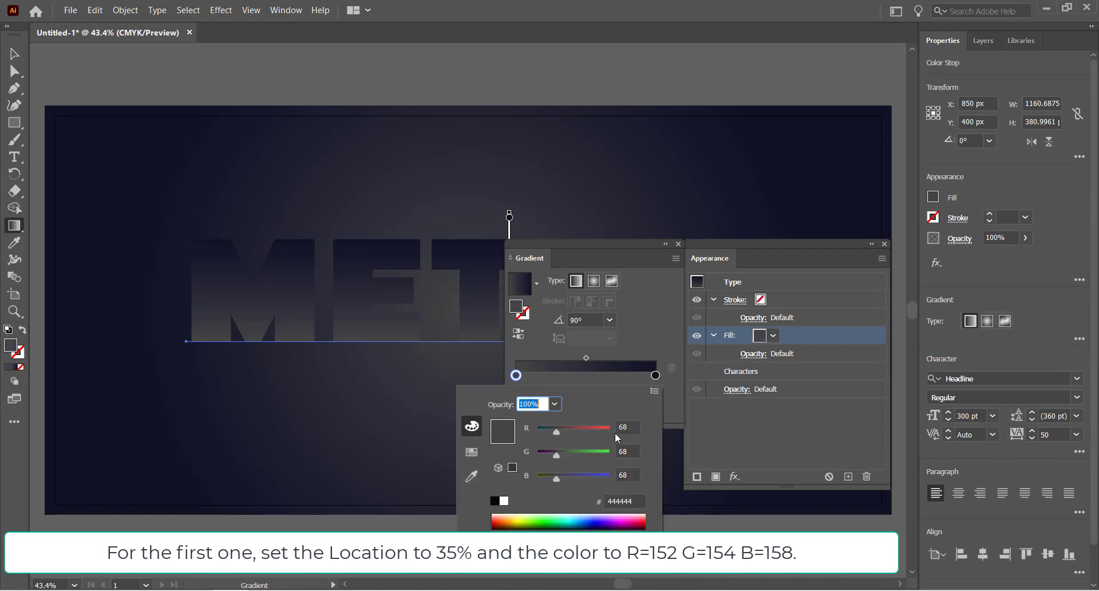
double_click(628, 426)
type("152")
key("Tab")
type("154")
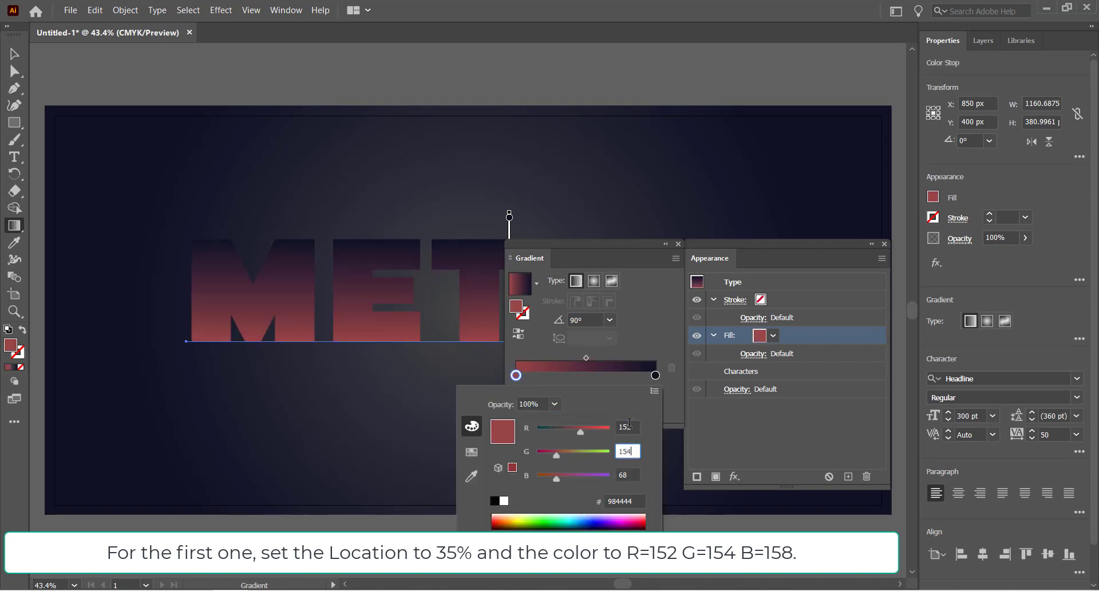
key("Tab")
type("158")
key("Return")
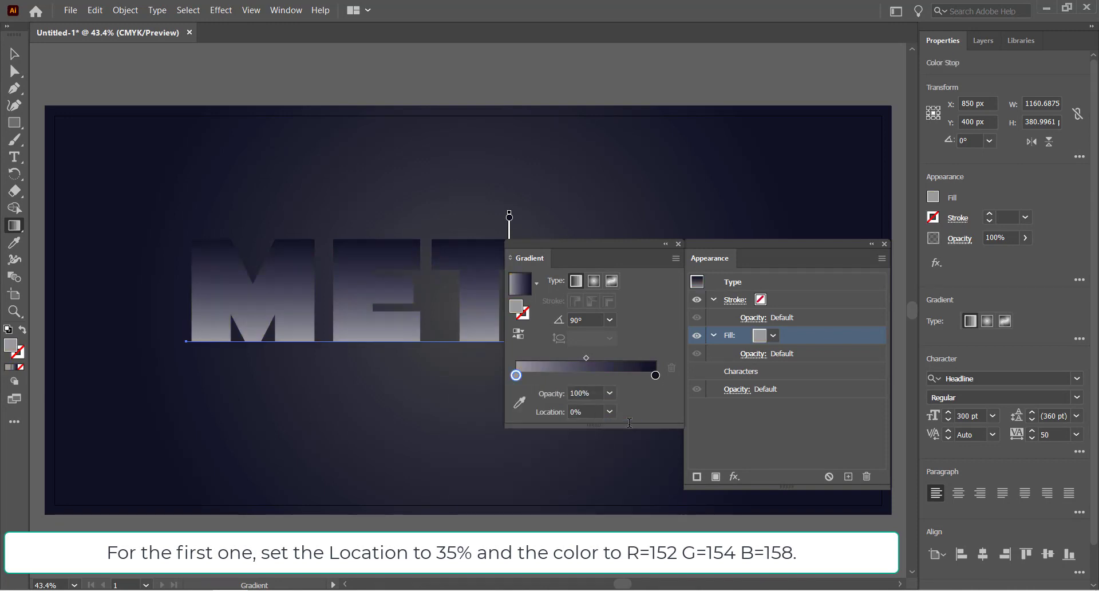
Add two stops to the text gradient at locations 15% and 35%.
left_click(543, 376)
double_click(594, 410)
type("1")
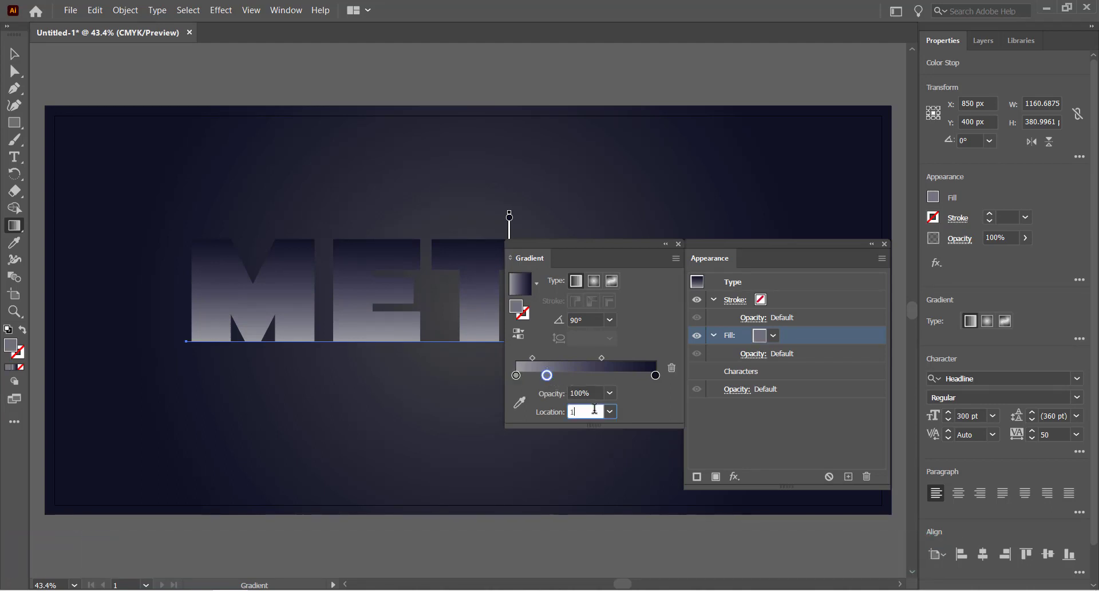
type("5")
left_click(564, 375)
double_click(580, 412)
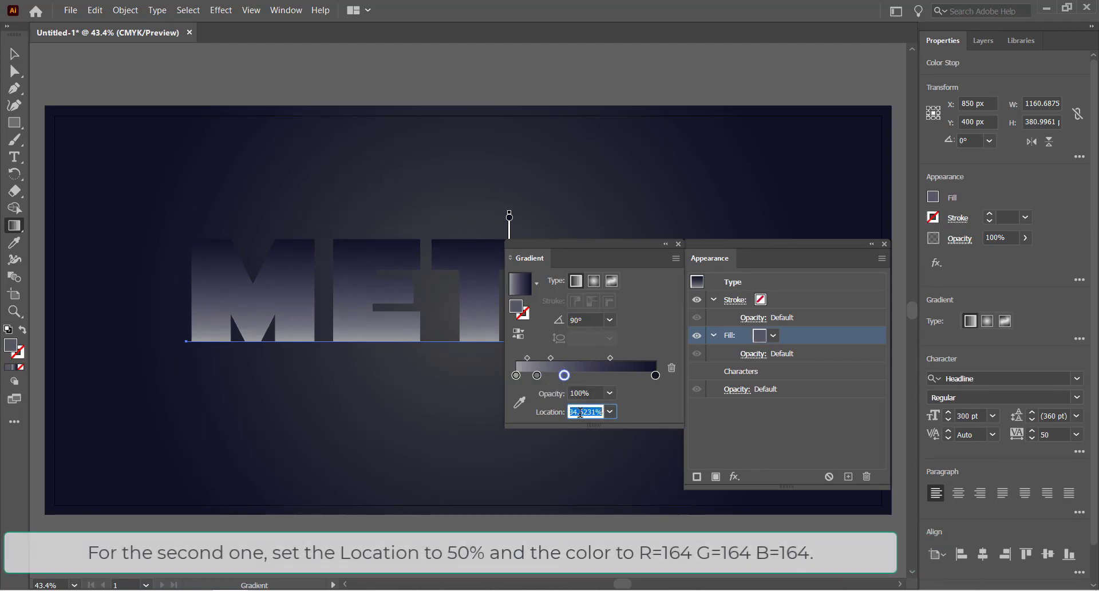
type("36")
key("Return")
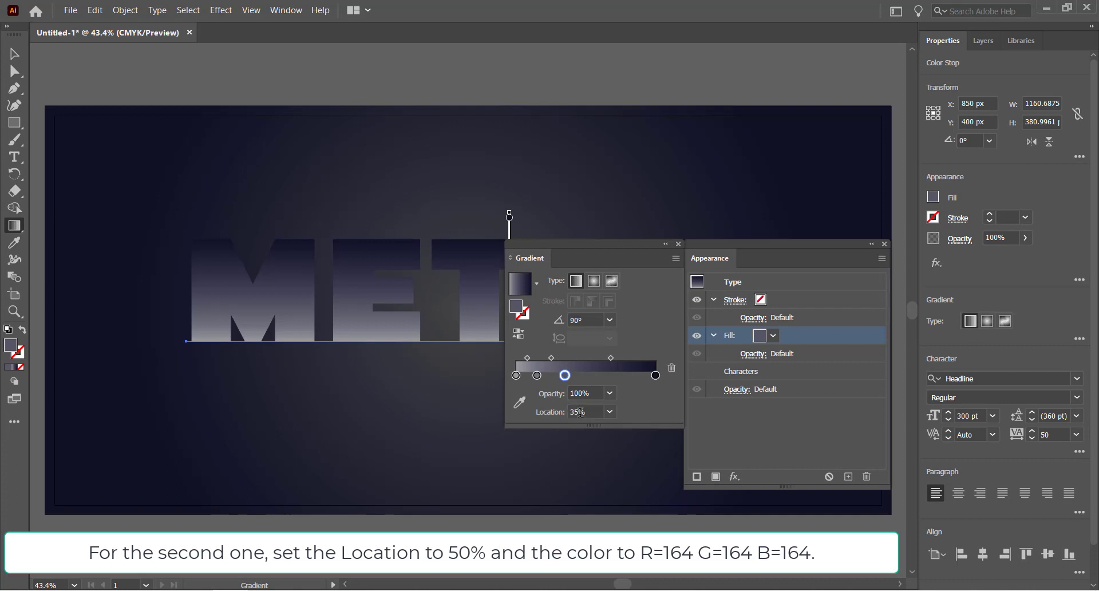
Add two more stops to the text gradient at locations 50% and 60%.
left_click(590, 375)
double_click(581, 411)
type("50")
key("Return")
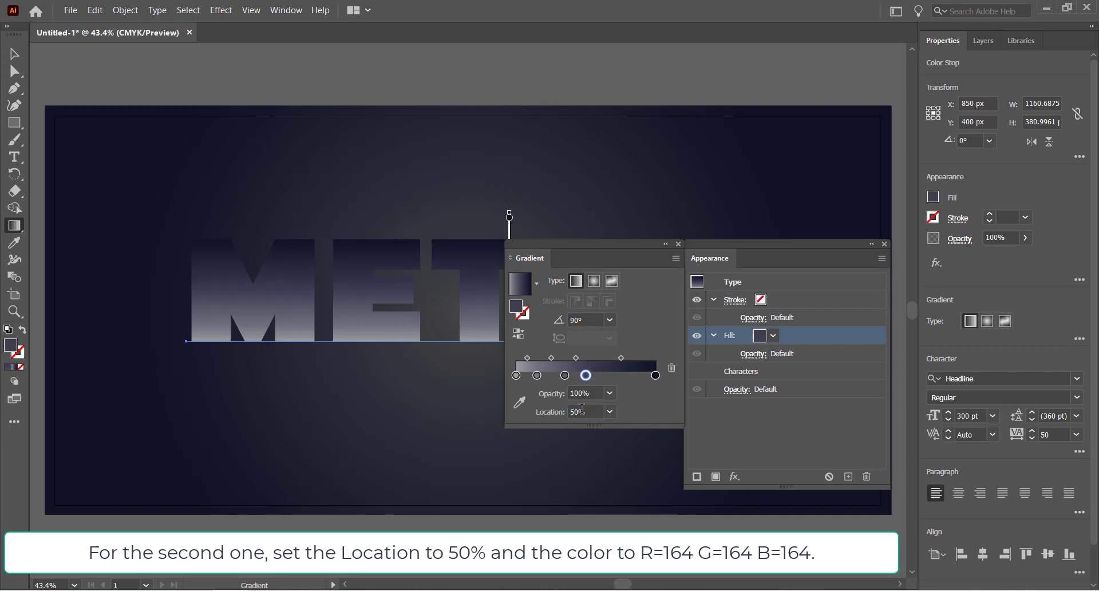
left_click(619, 375)
double_click(592, 410)
type("60")
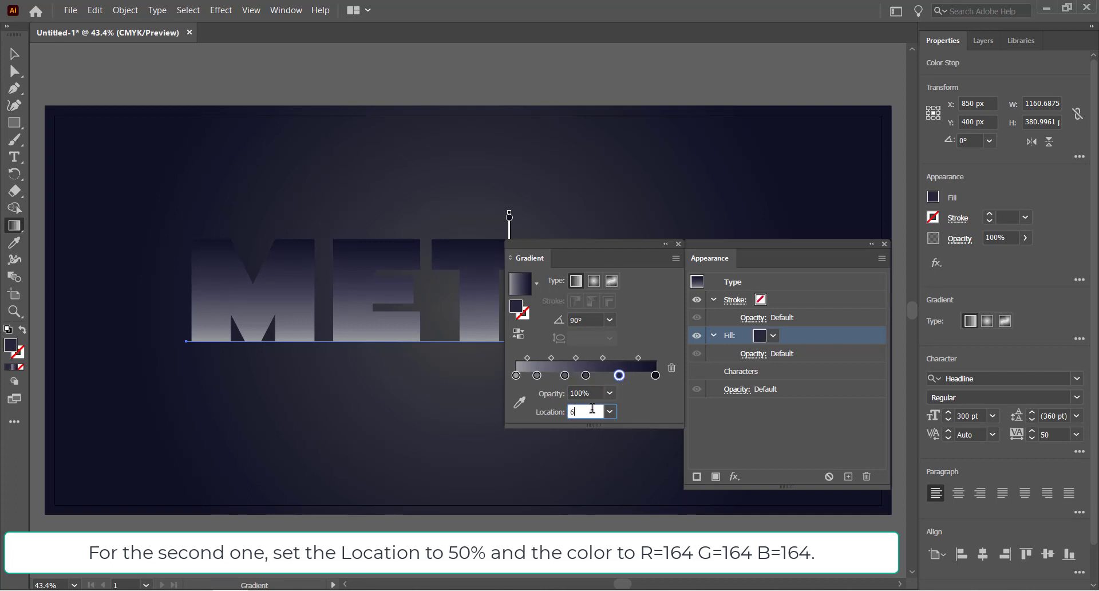
key("Return")
Add a stop to the text gradient at location 80%.
left_click(624, 376)
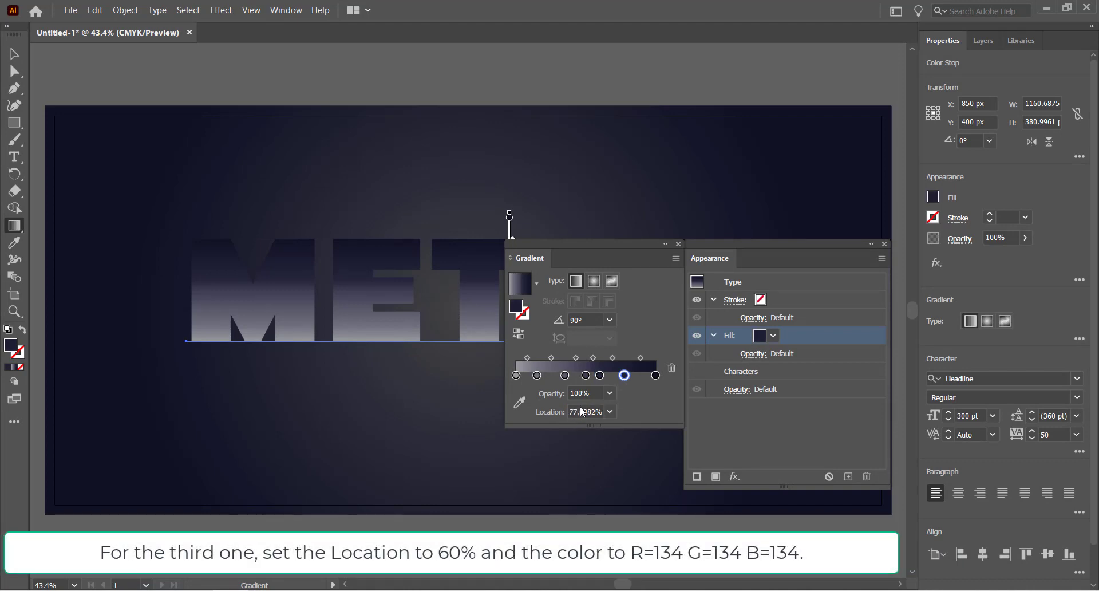
left_click(591, 409)
double_click(591, 409)
type("80")
key("Return")
Set the color of the 15% gradient stop to R=93 G=93 B=93.
double_click(537, 375)
double_click(628, 427)
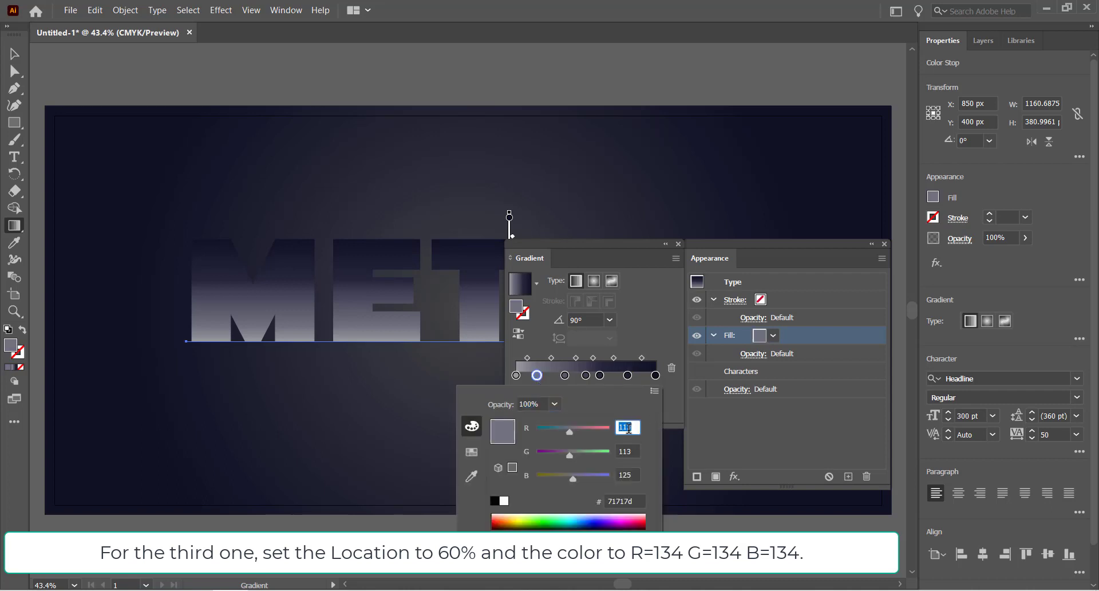
type("93")
key("Tab")
type("93")
key("Tab")
type("93")
key("Return")
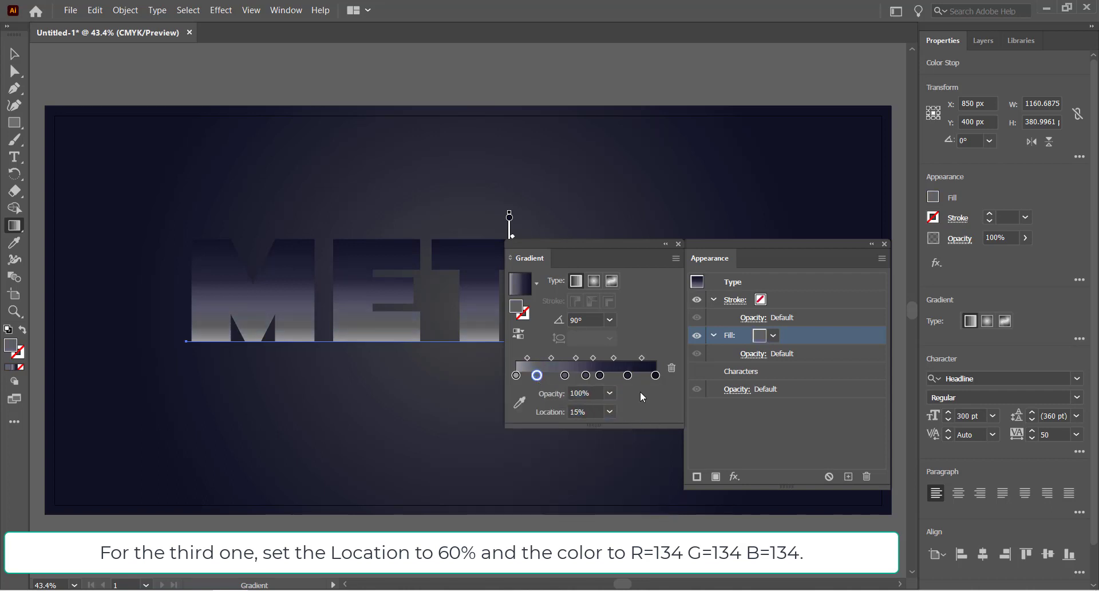
Set the color of the 35% gradient stop to R=152 G=154 B=158.
double_click(565, 375)
double_click(628, 427)
type("152")
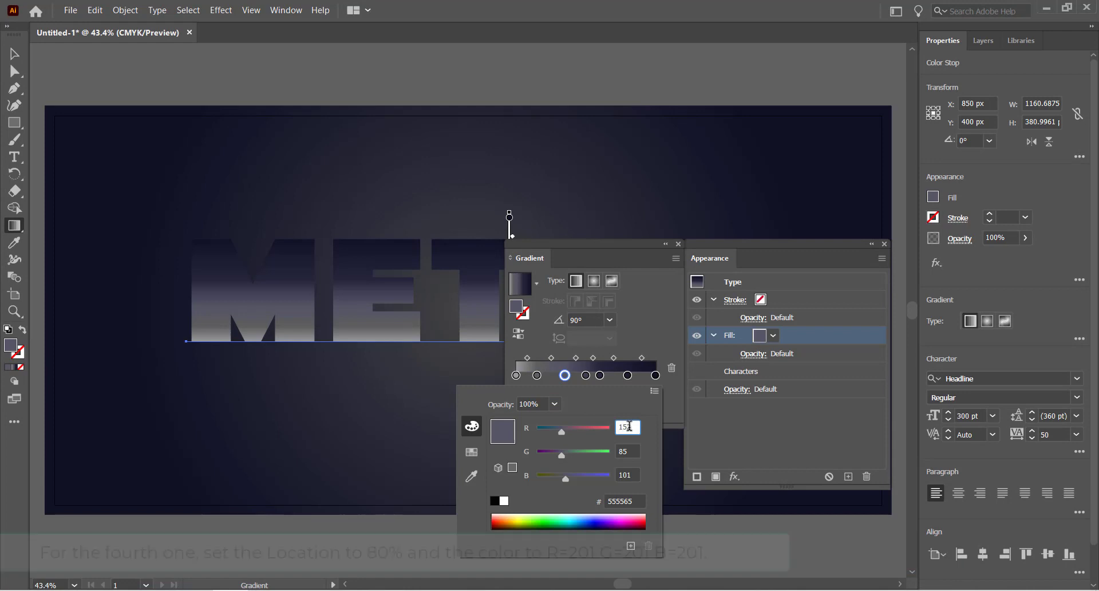
key("Tab")
type("154")
key("Tab")
type("158")
key("Return")
Set the color of the 50% gradient stop to R=164 G=164 B=164.
left_click(584, 375)
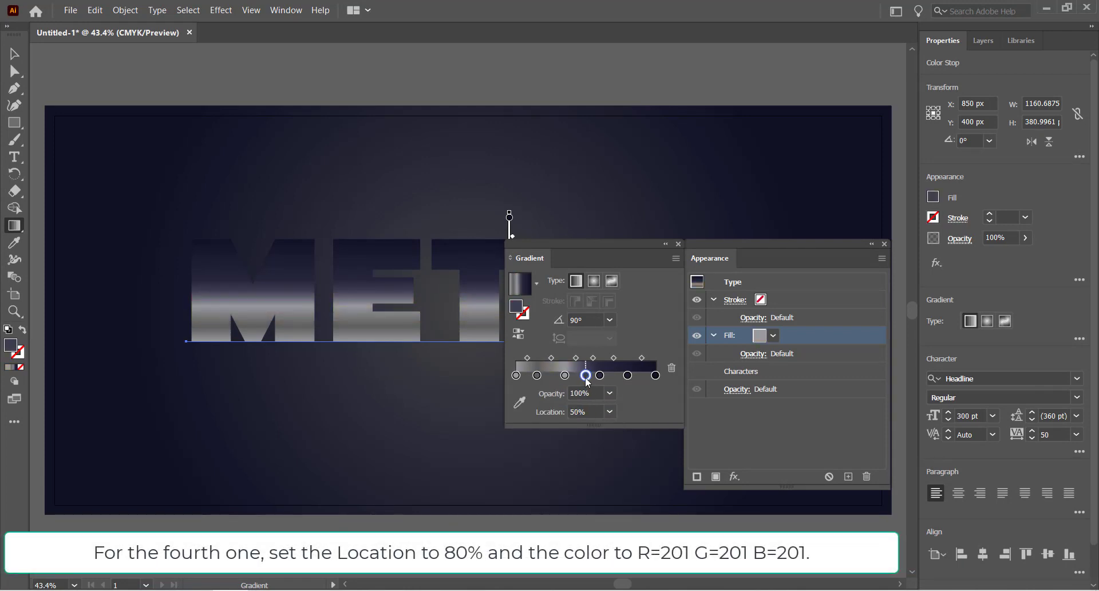
double_click(584, 374)
double_click(625, 427)
type("201")
key("Tab")
type("201")
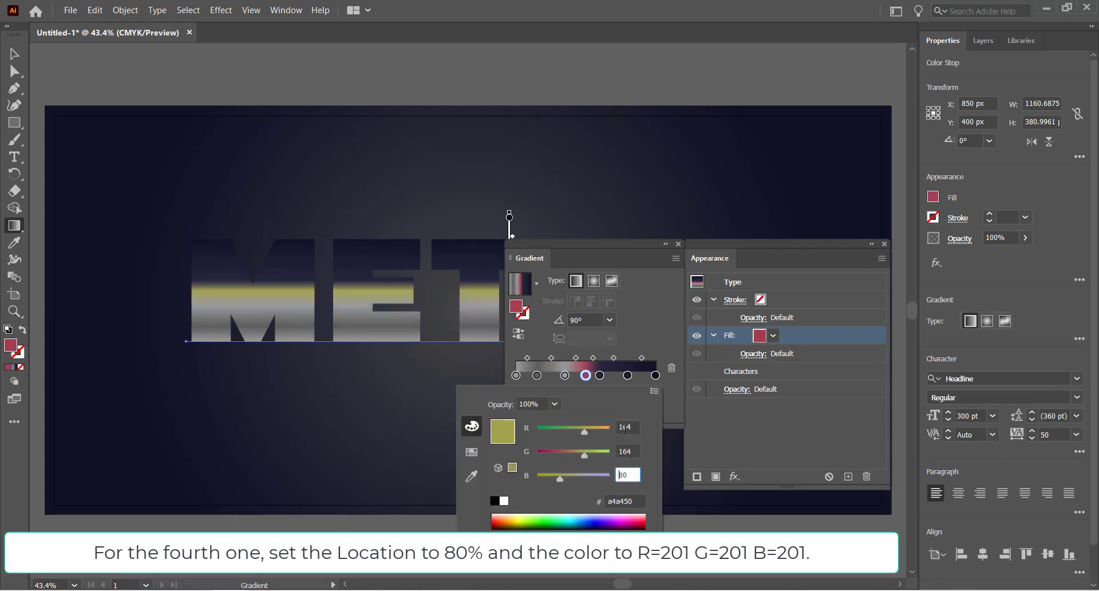
key("Tab")
type("201")
key("Return")
Set the color of the 60% gradient stop to a neutral gray with R=134.
double_click(601, 376)
double_click(625, 426)
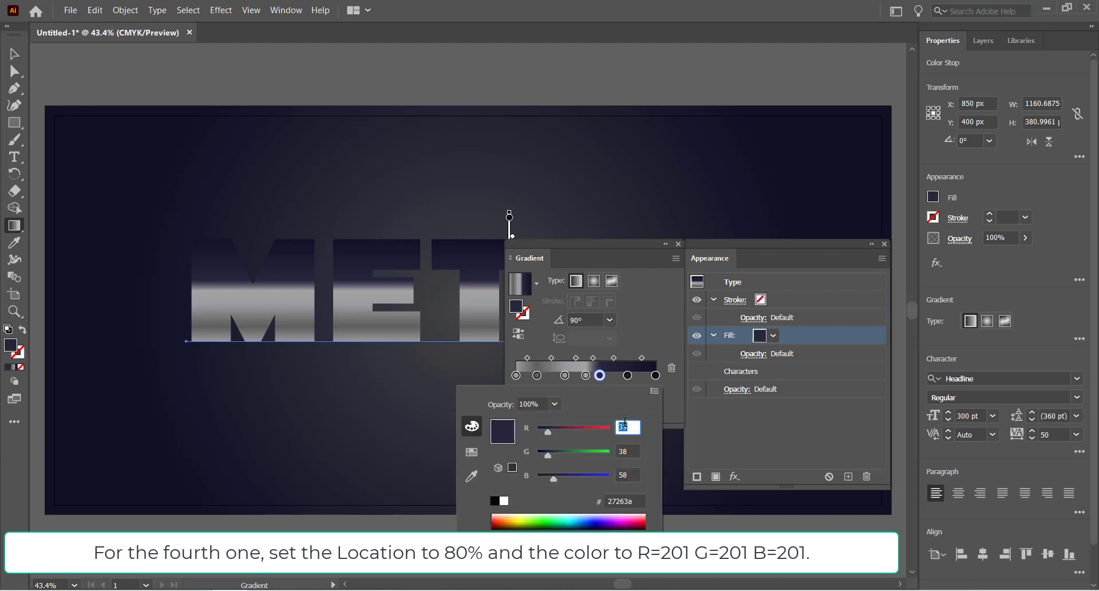
type("134")
key("Tab")
type("1")
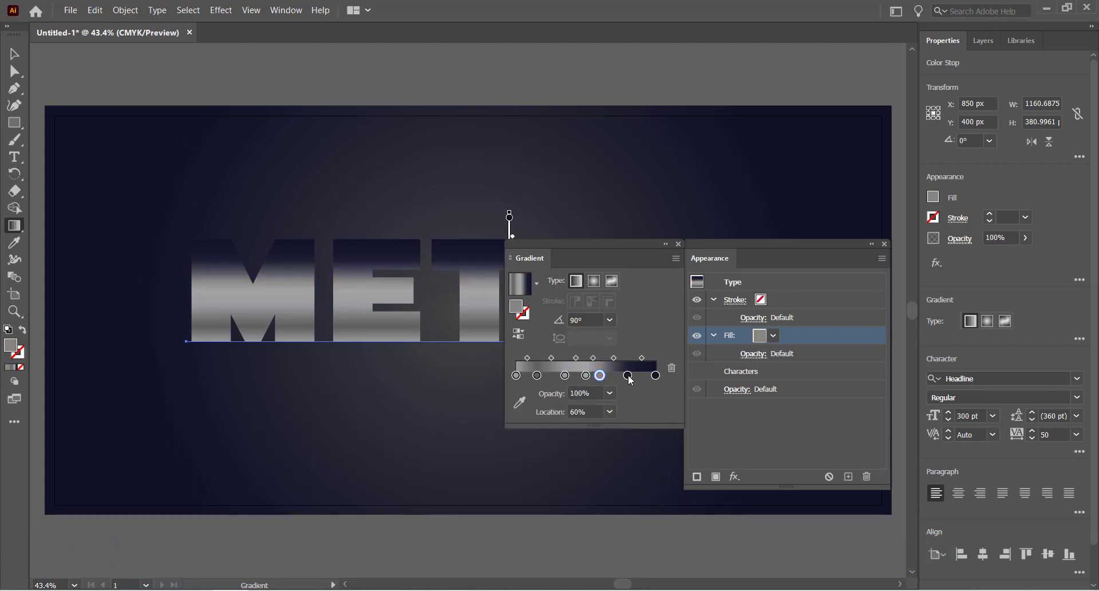
Set the color of the 80% gradient stop to R=201 G=201 B=201.
double_click(627, 376)
left_click(624, 426)
type("114")
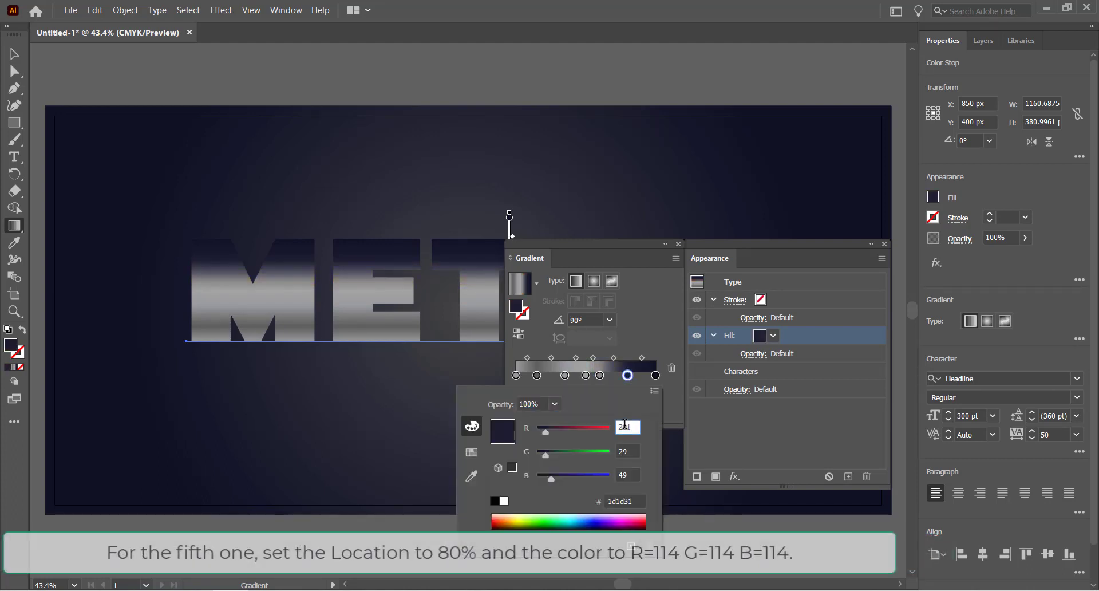
key("Tab")
type("114")
key("Tab")
type("114")
key("Return")
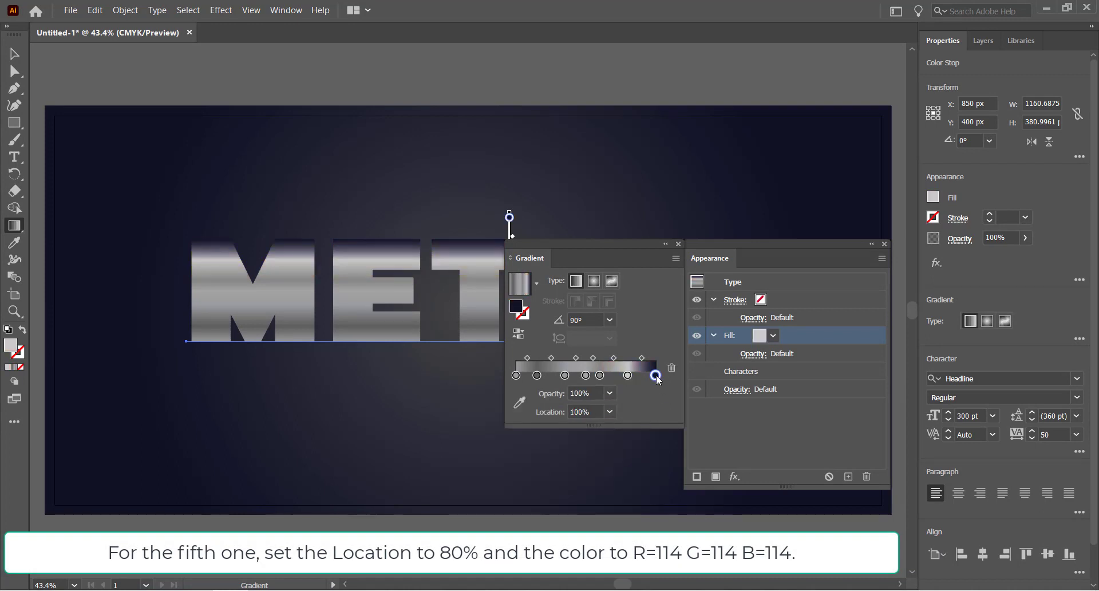
Set the color of the gradient's end stop to R=114 G=114 B=114 and finish editing the fill gradient.
double_click(655, 375)
left_click(628, 427)
type("114")
key("Tab")
type("114")
key("Tab")
type("114")
key("Return")
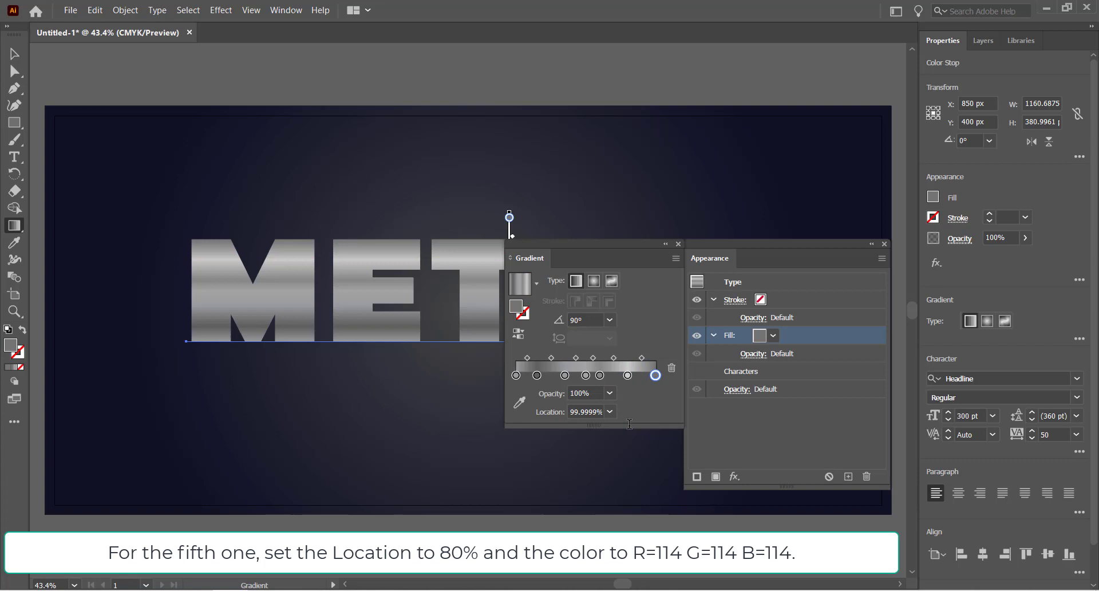
left_click(678, 244)
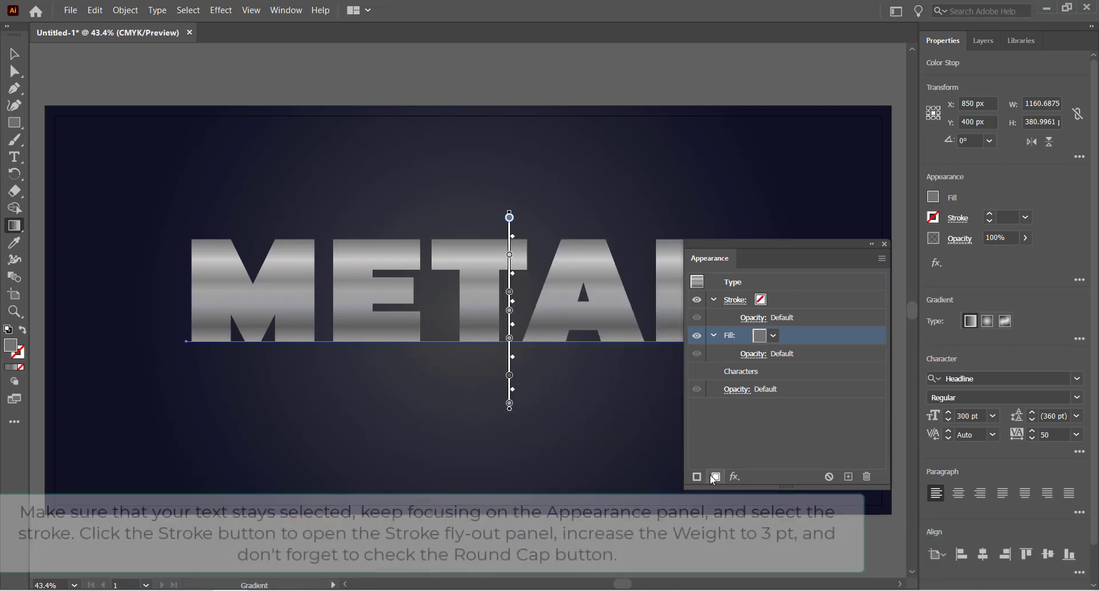
Add a new stroke to the METAL text with a weight of 3 pt and a round cap.
left_click(696, 476)
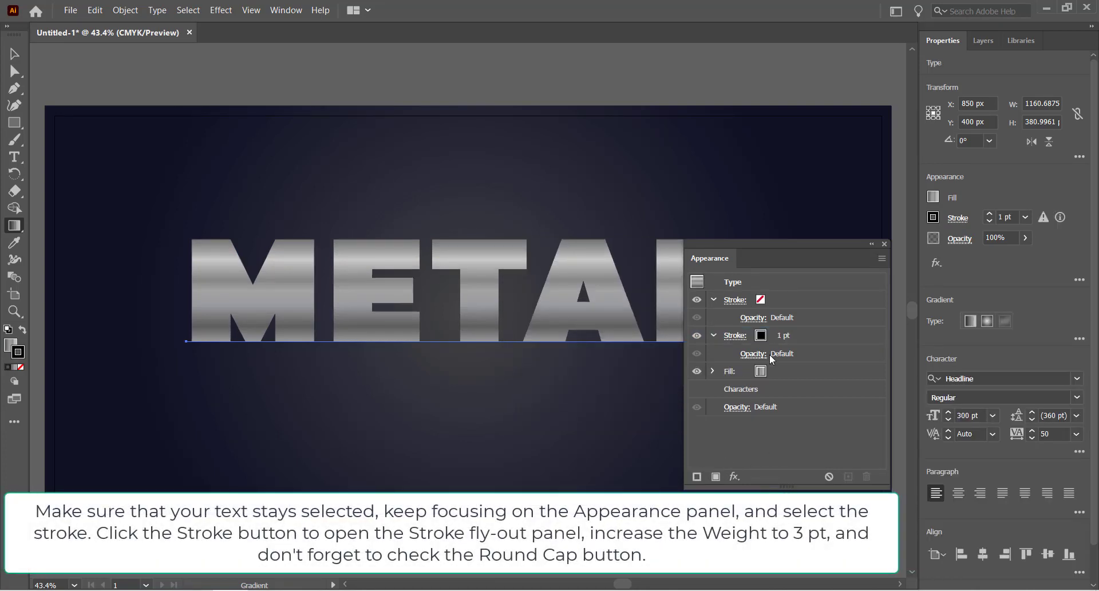
left_click(788, 341)
left_click(790, 333)
left_click(790, 333)
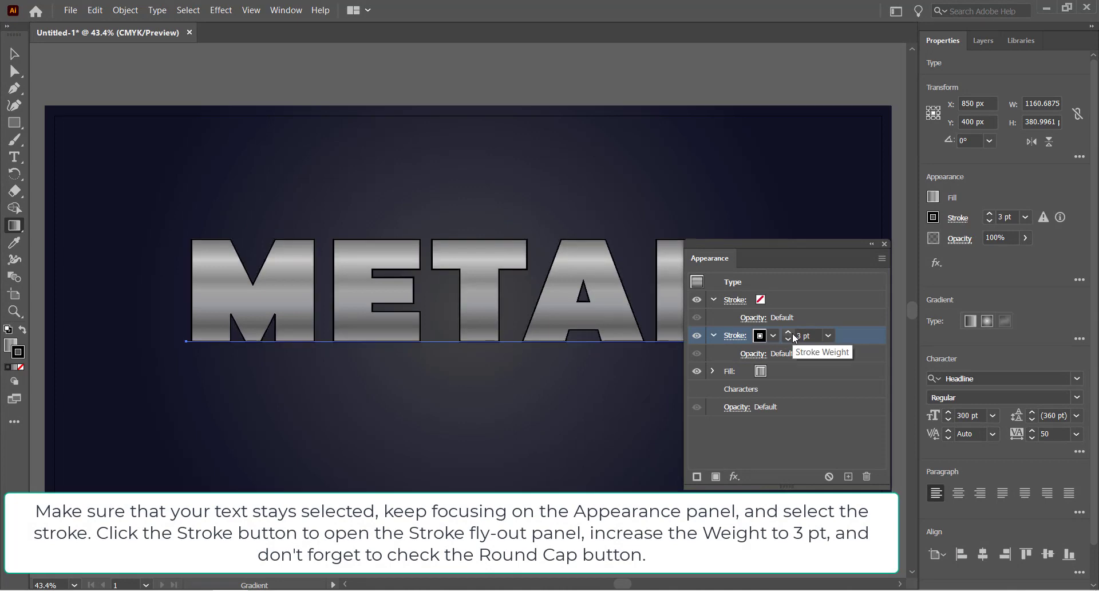
left_click(736, 336)
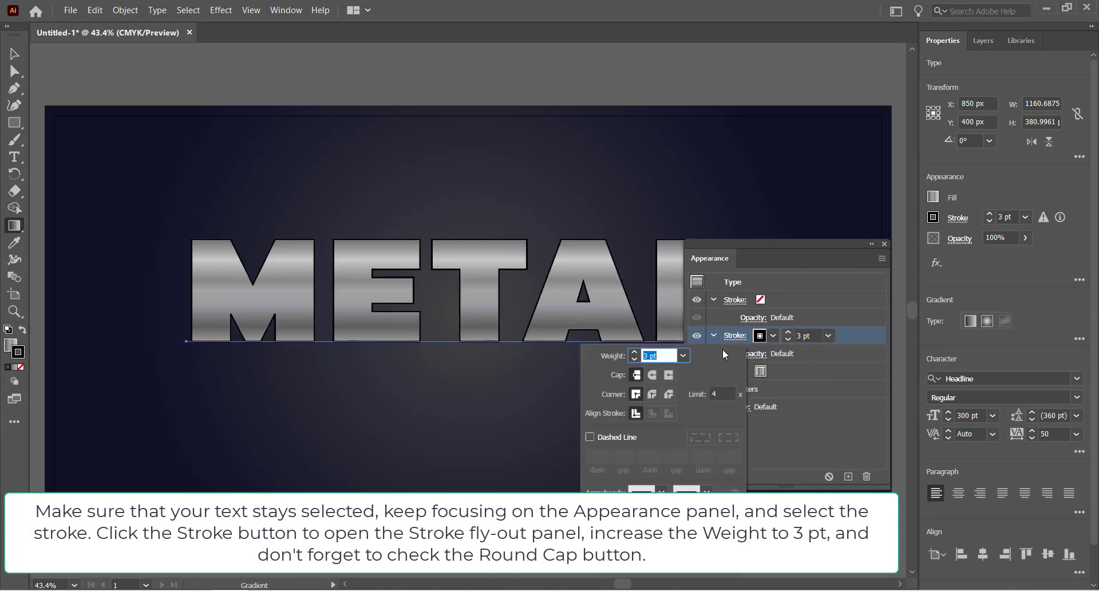
left_click(653, 375)
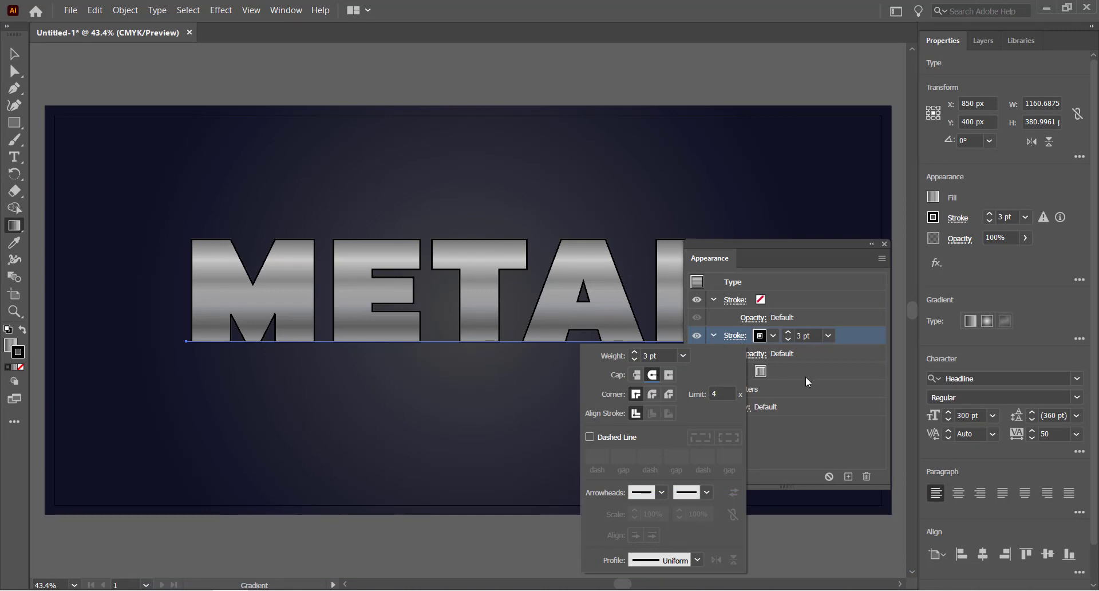
key("Escape")
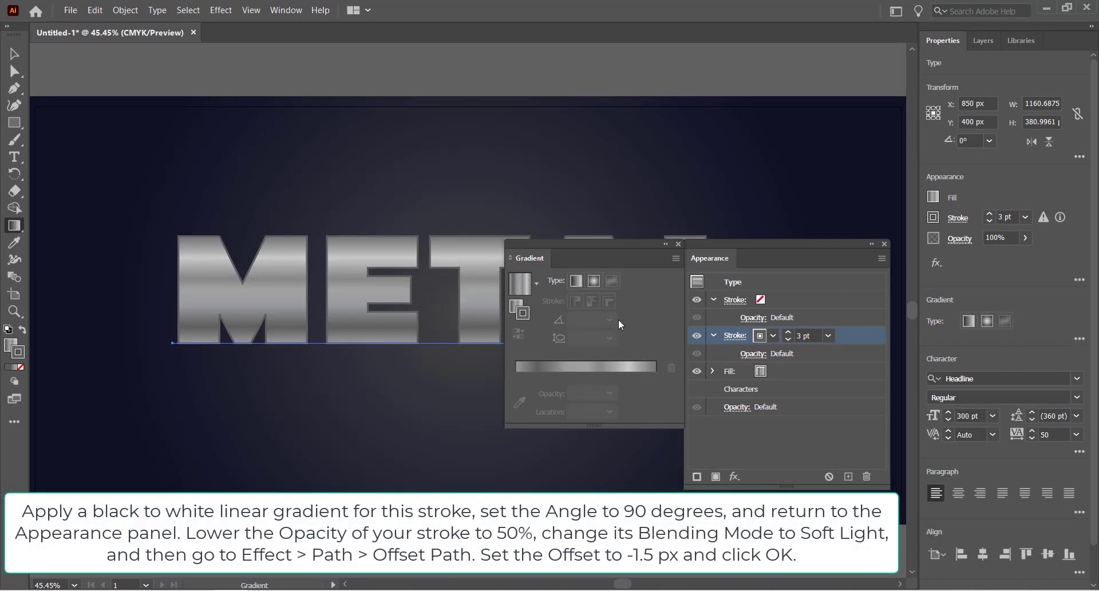
Apply a linear gradient to the new stroke at an angle of 90°.
left_click(575, 280)
left_click(583, 319)
type("90")
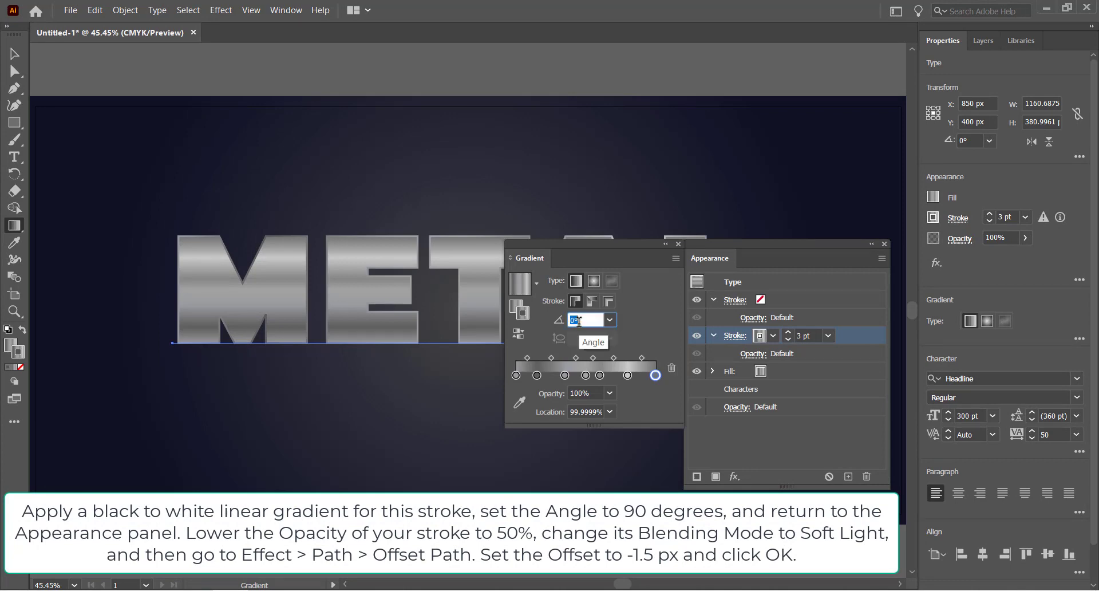
key("Return")
Make the stroke gradient run from black (R=0 G=0 B=0) at its start stop to white at its end stop.
double_click(517, 375)
left_click(627, 430)
type("0")
key("Tab")
type("0")
key("Tab")
type("0")
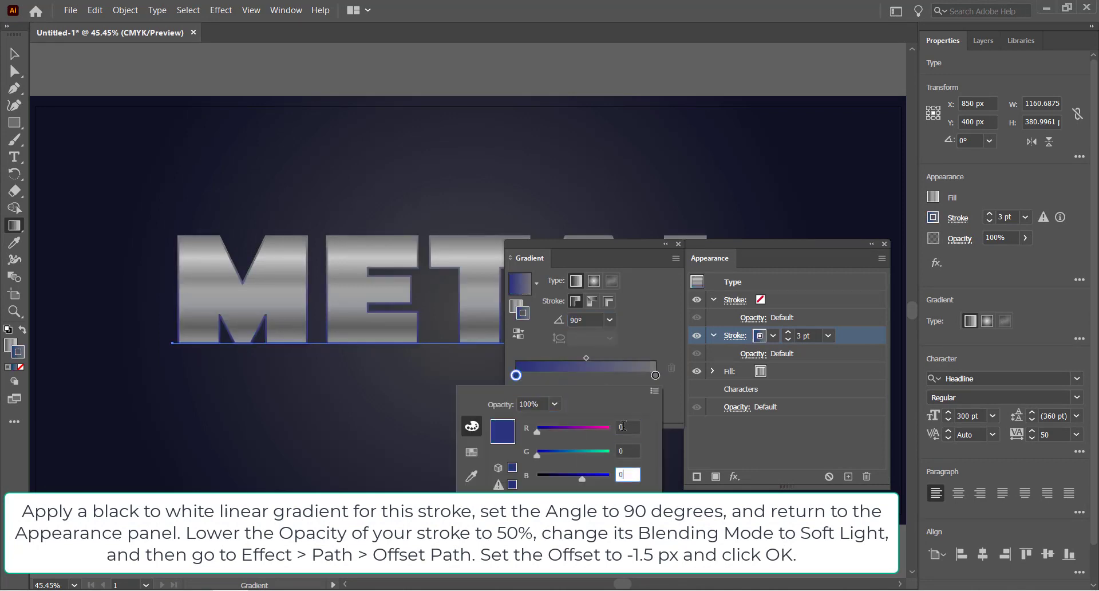
double_click(655, 375)
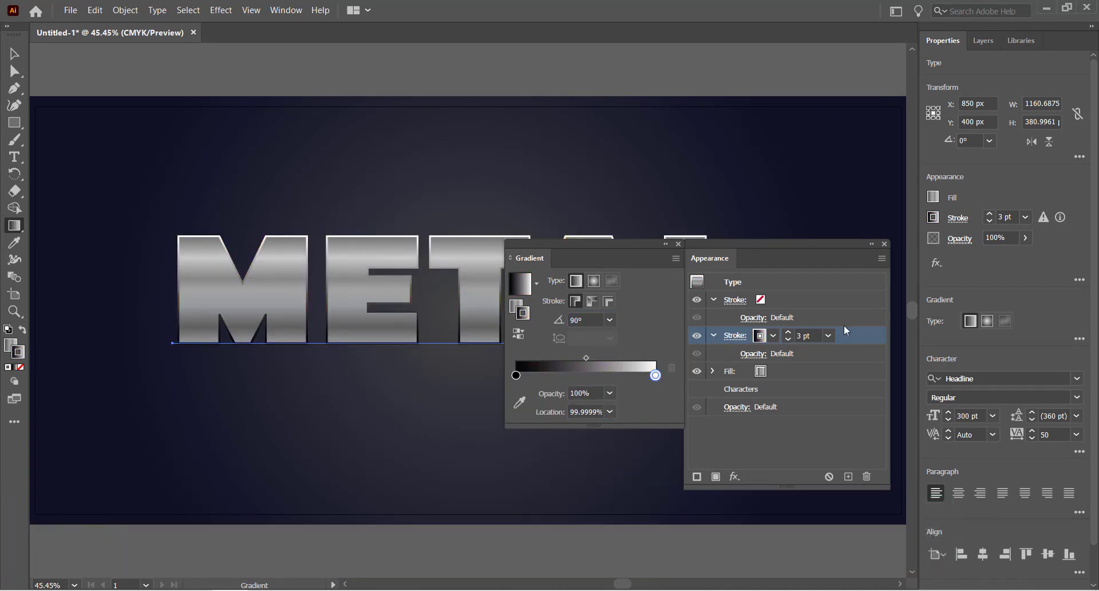
left_click(735, 335)
left_click(678, 244)
Set the gradient stroke's blending mode to Soft Light and its opacity to 50%.
left_click(752, 353)
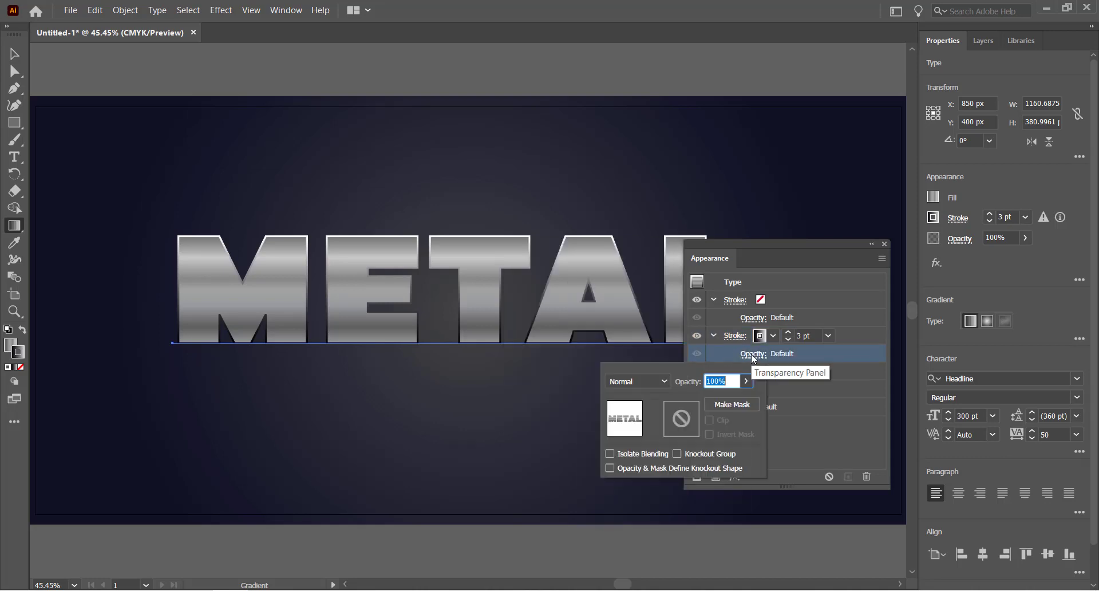
left_click(637, 381)
left_click(636, 246)
left_click(716, 381)
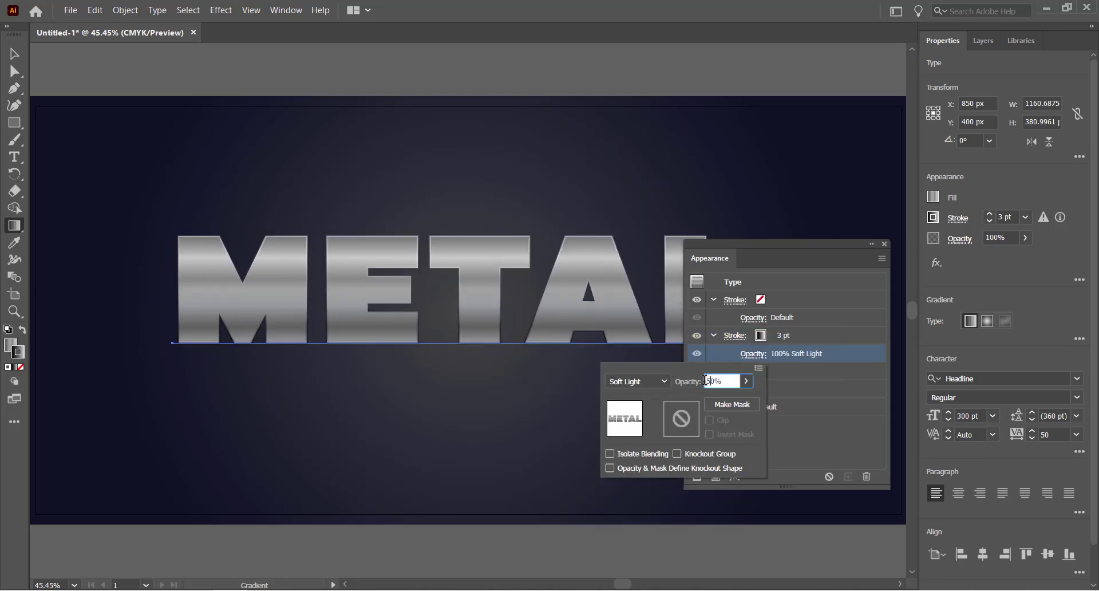
type("50")
Apply an Offset Path effect of -1.5 px to the Soft Light stroke and collapse both stroke entries.
left_click(220, 11)
left_click(412, 150)
type("-3")
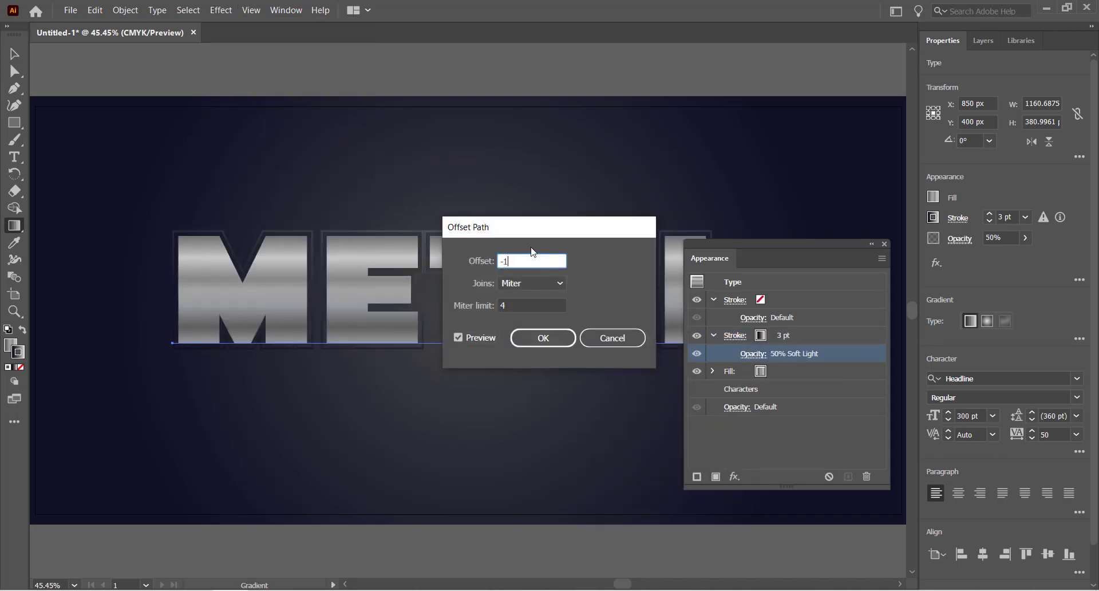
left_click(545, 338)
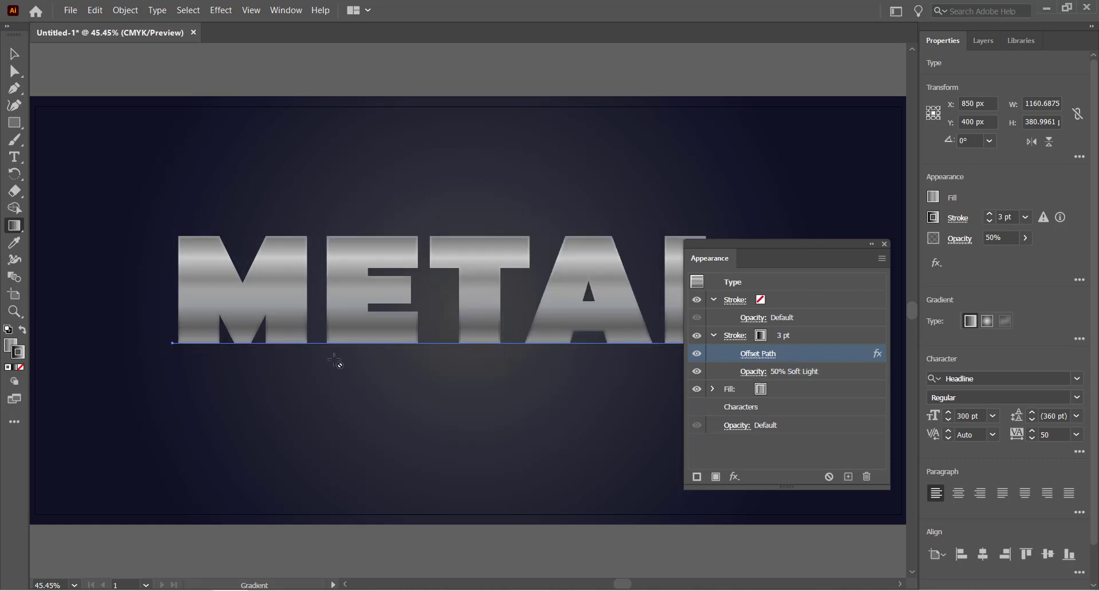
left_click(713, 336)
left_click(713, 299)
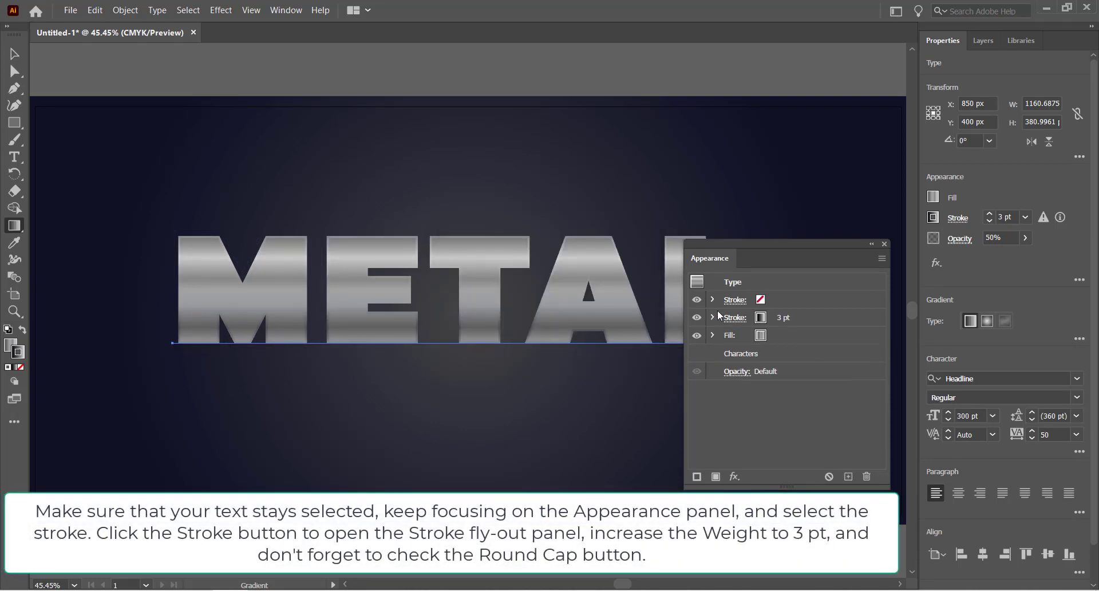
Add another 3 pt stroke with a linear gradient directly above the text's fill.
left_click(805, 329)
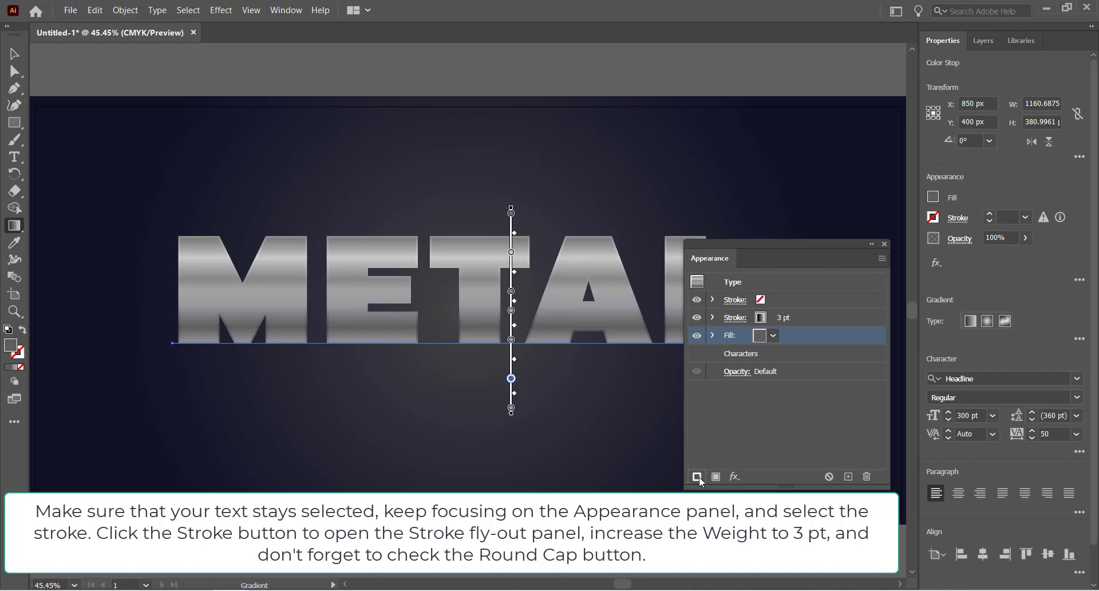
left_click(697, 476)
left_click(796, 337)
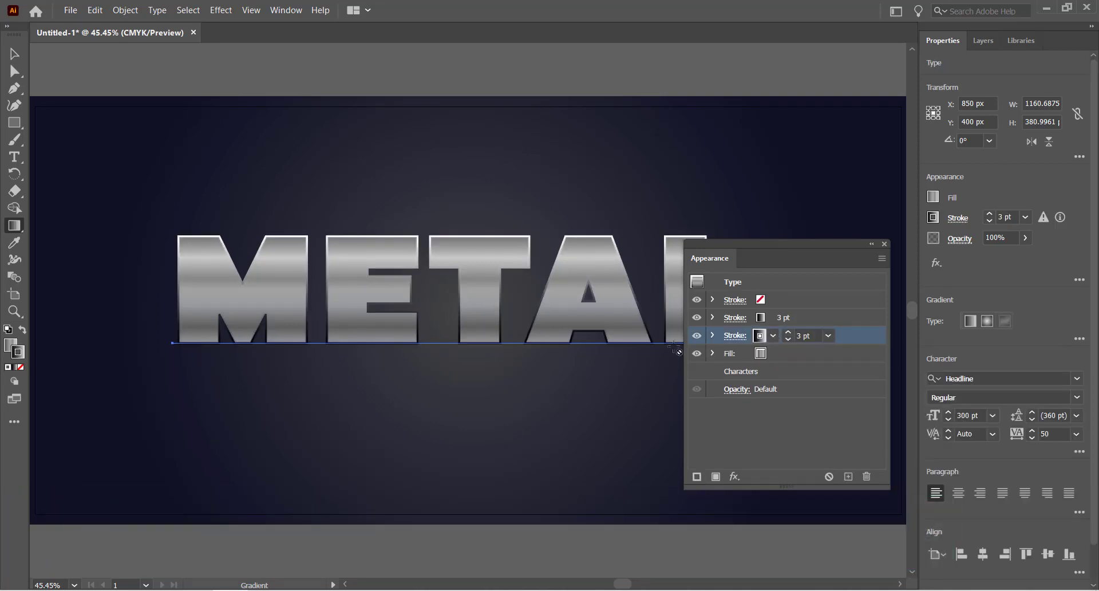
Set the opacity of the stroke directly above the fill to 70%.
left_click(713, 335)
left_click(753, 354)
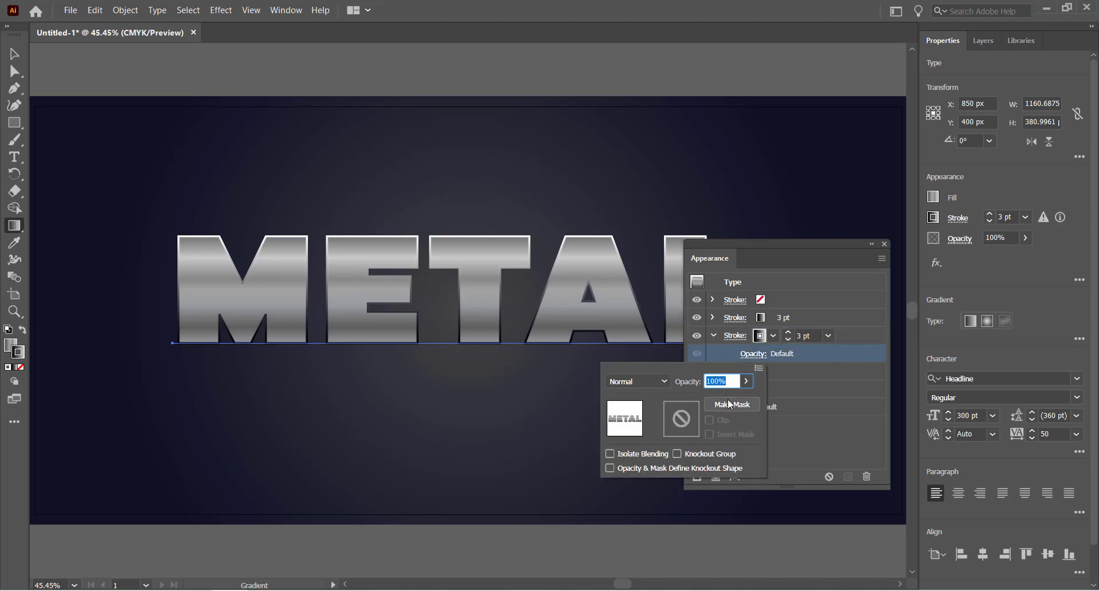
type("70")
key("Return")
left_click(713, 317)
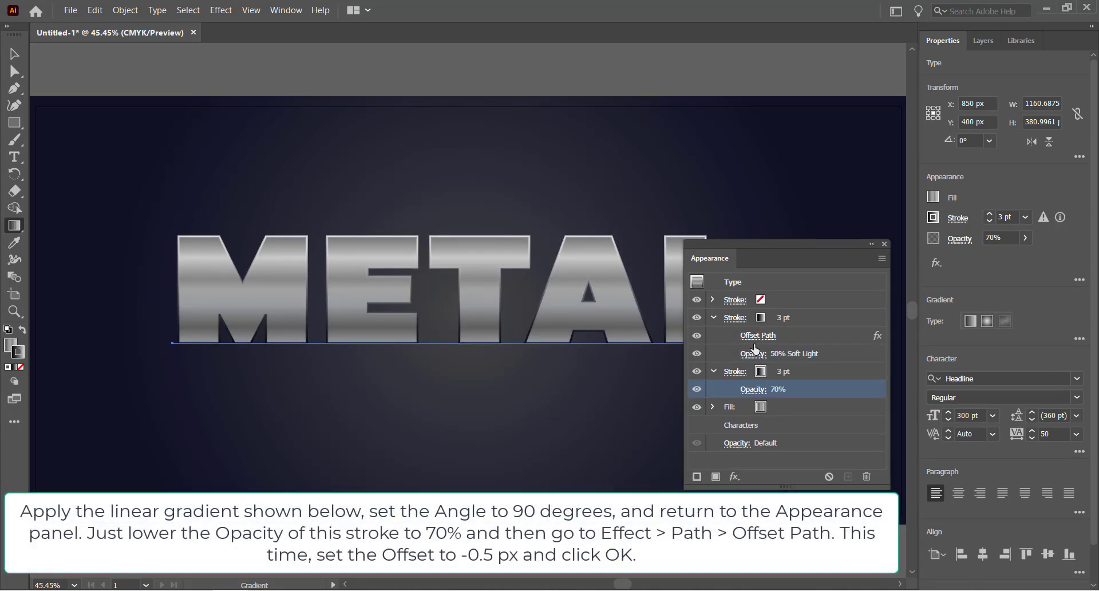
left_click(714, 318)
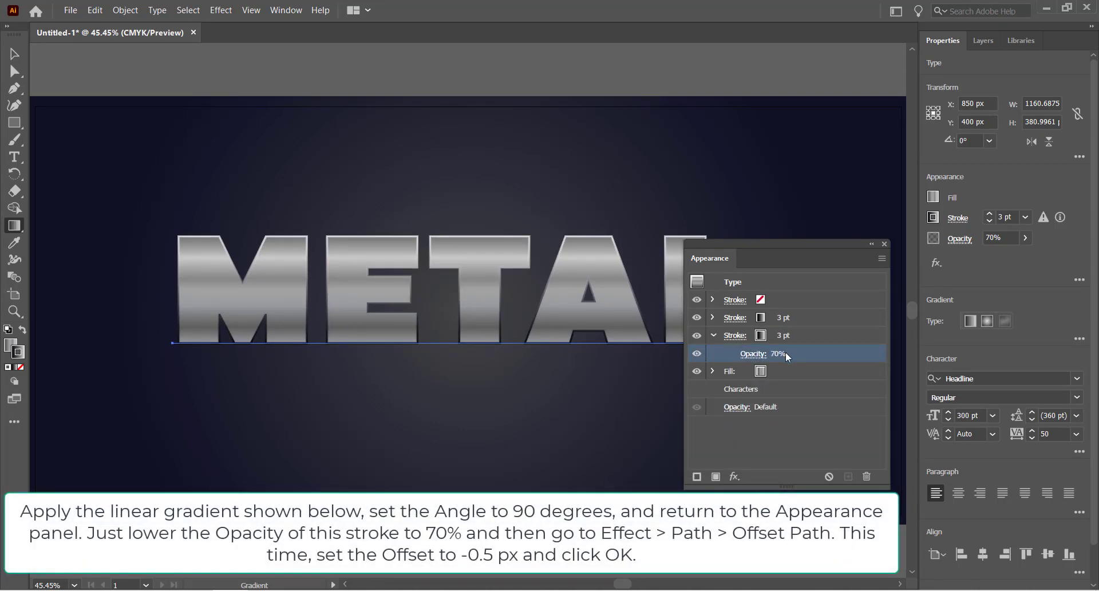
Apply an Offset Path effect of -0.5 px to the 70% opacity stroke and collapse its entry.
left_click(221, 11)
mouse_move(294, 150)
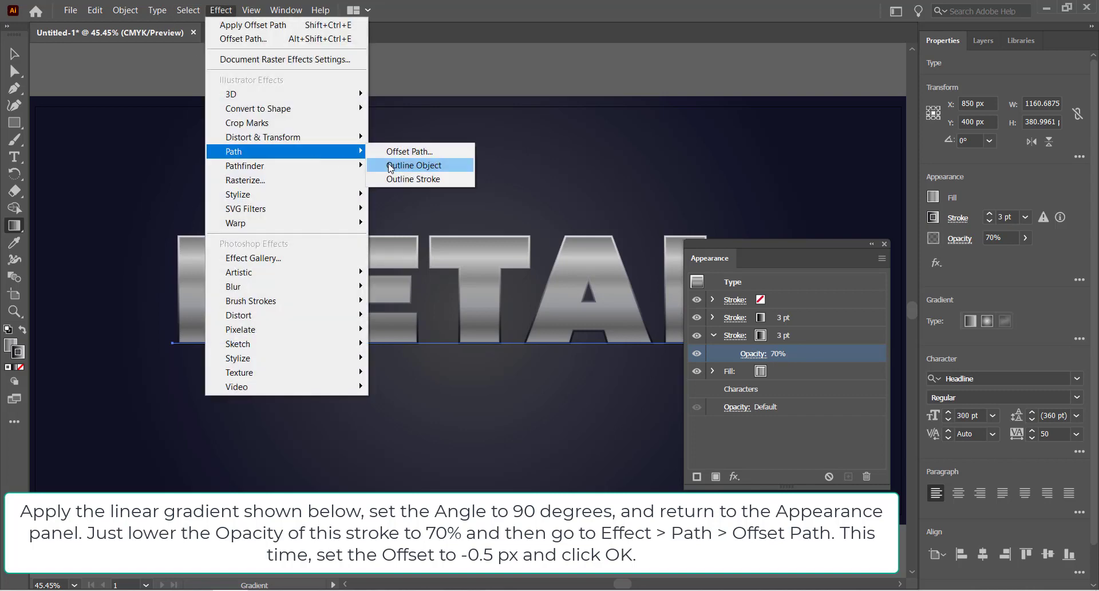
left_click(421, 152)
type("-0.5")
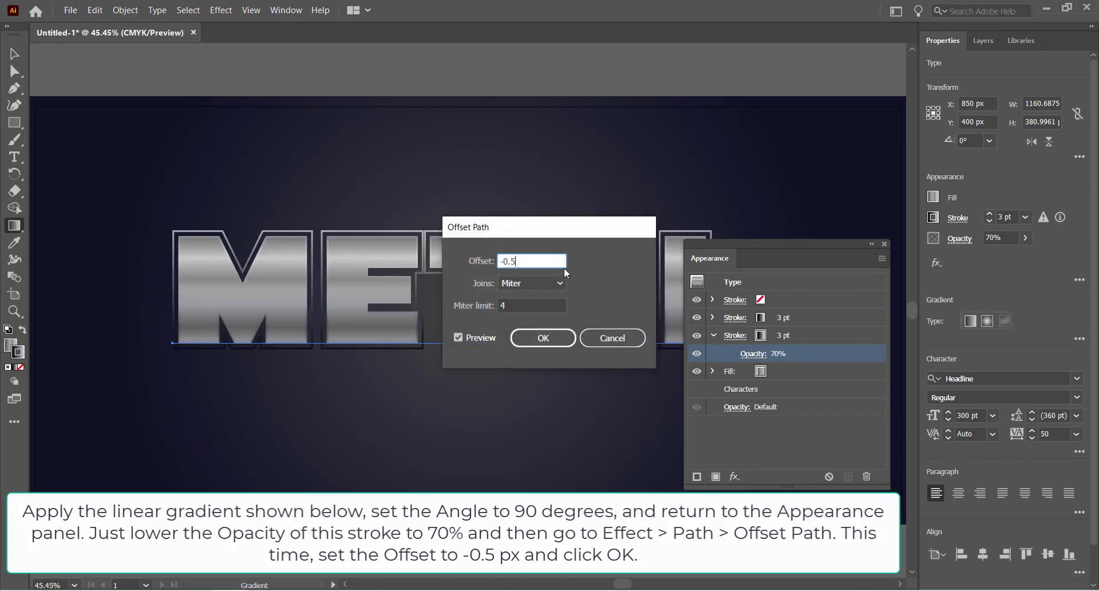
key("Return")
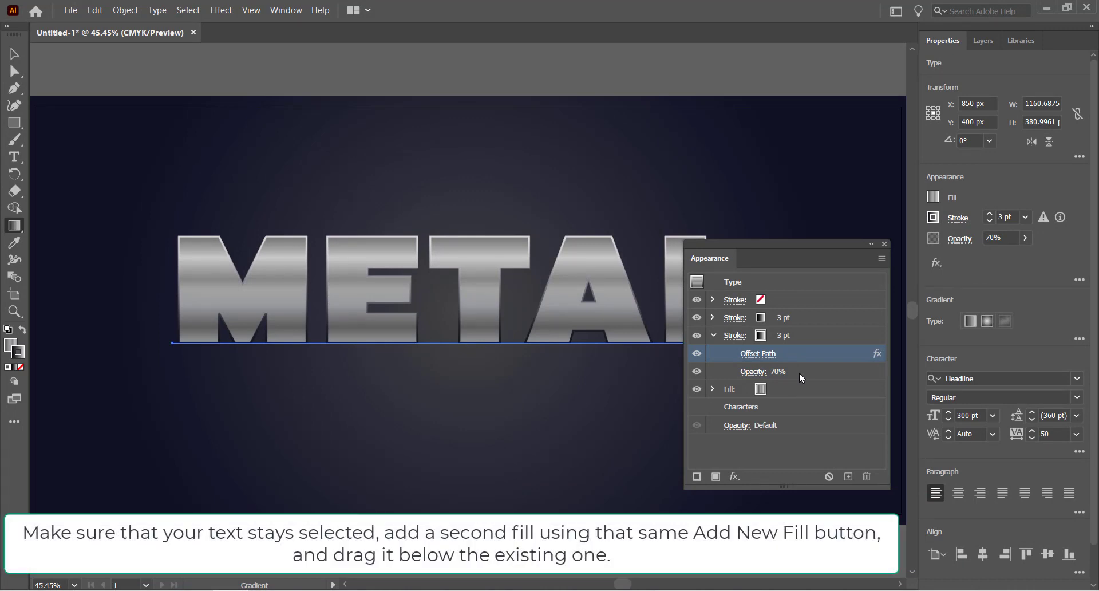
left_click(713, 335)
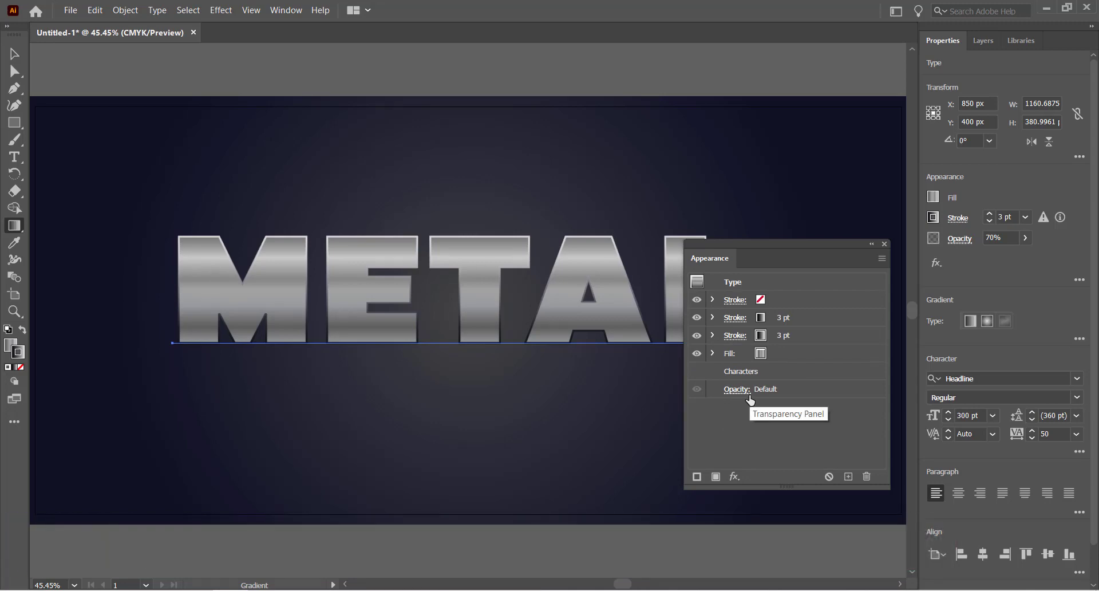
Add a second fill to the text and move it below the existing gradient fill.
left_click(715, 476)
left_click(713, 353)
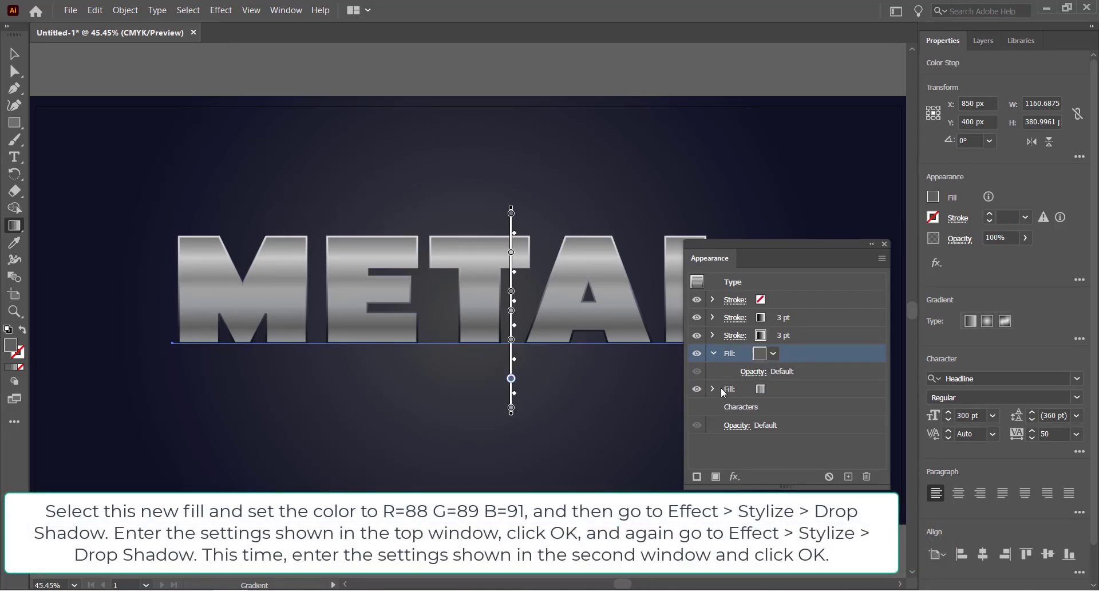
left_click_drag(717, 353, 799, 379)
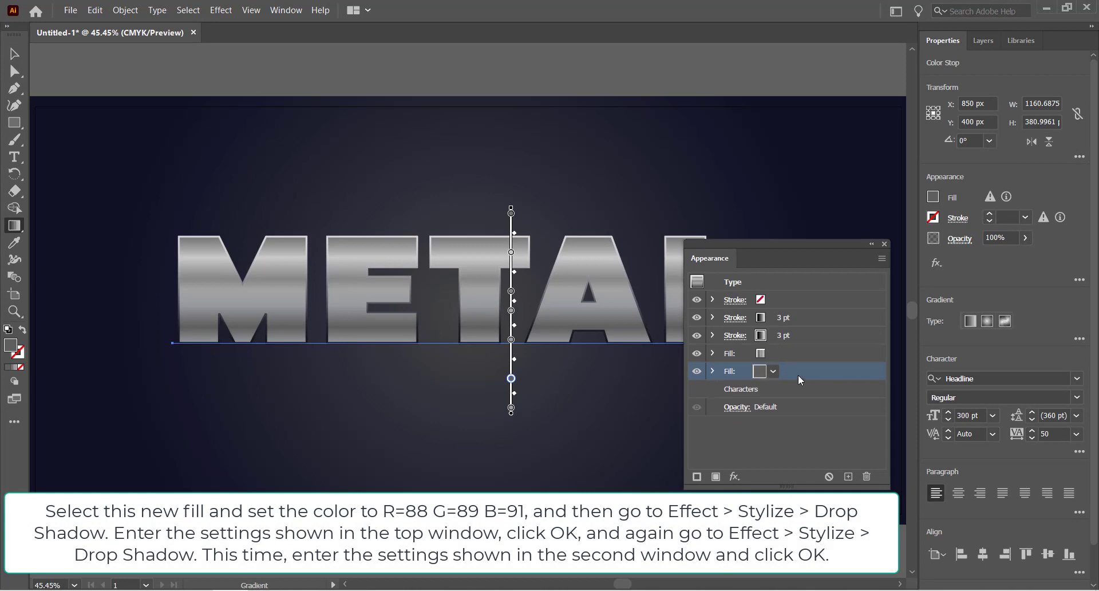
Set the color of the lower fill to R=88 G=89 B=91.
left_click(760, 371, "shift")
type("88")
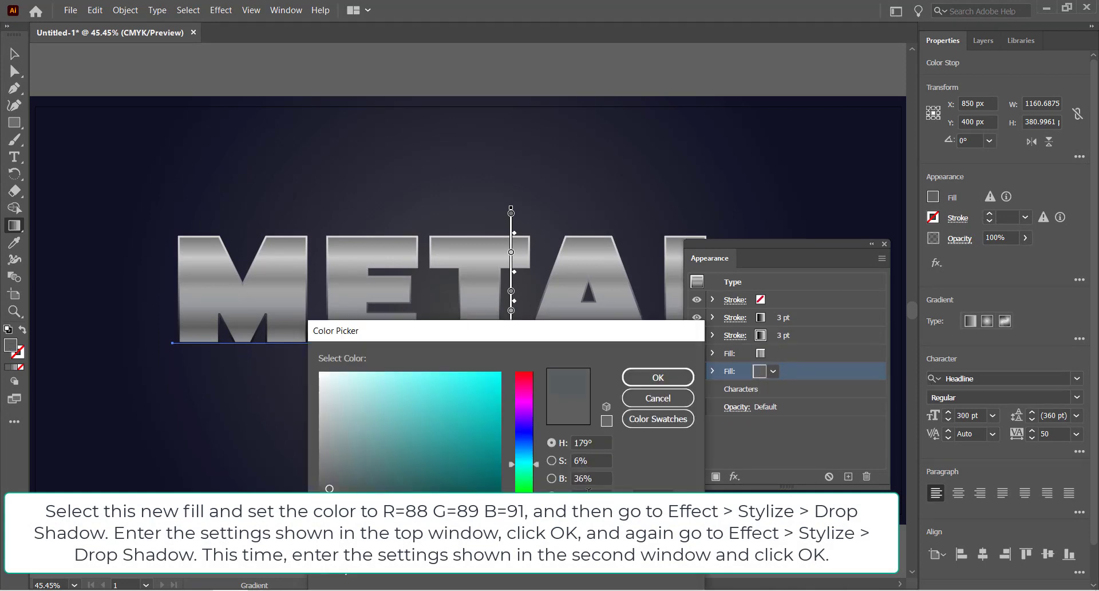
left_click(658, 377)
Add a Drop Shadow to the lower fill with Normal mode, 40% opacity, X offset 0 px, Y offset 5 px and blur 0 px.
left_click(221, 10)
mouse_move(286, 194)
left_click(422, 195)
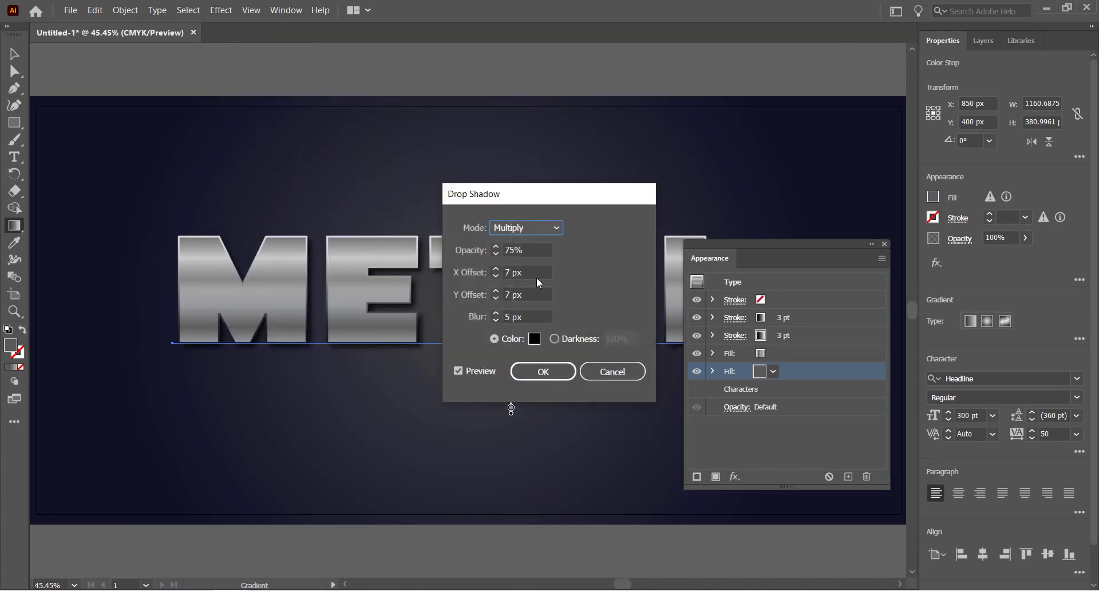
left_click(527, 227)
left_click(514, 243)
key("Tab")
type("40")
key("Tab")
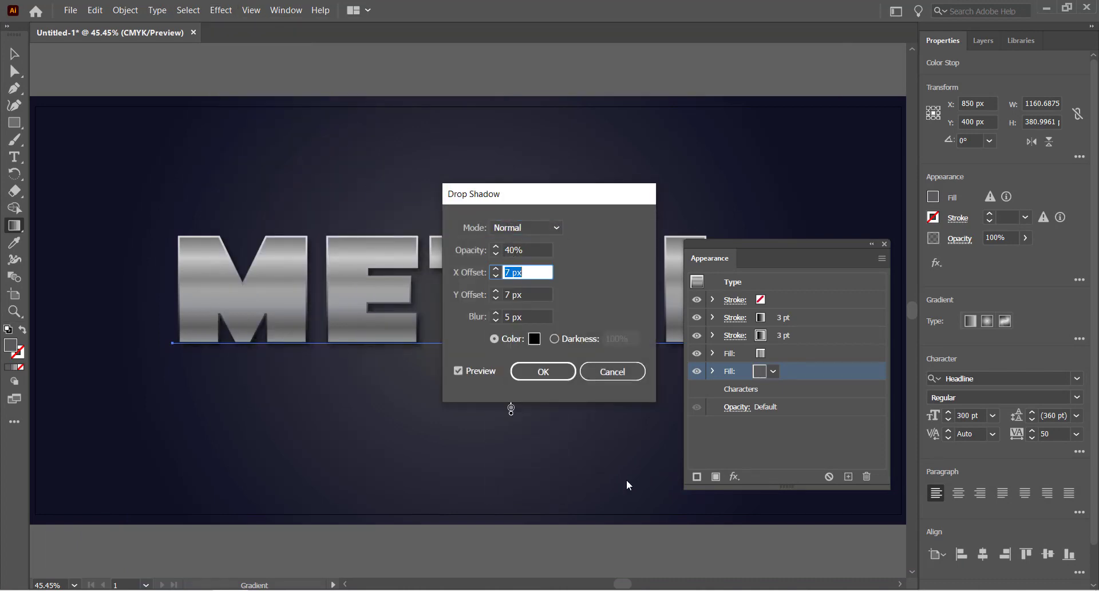
type("0")
key("Tab")
type("5")
key("Tab")
type("0")
Set the red value of the shadow color to 28 and apply the drop shadow.
left_click(535, 338)
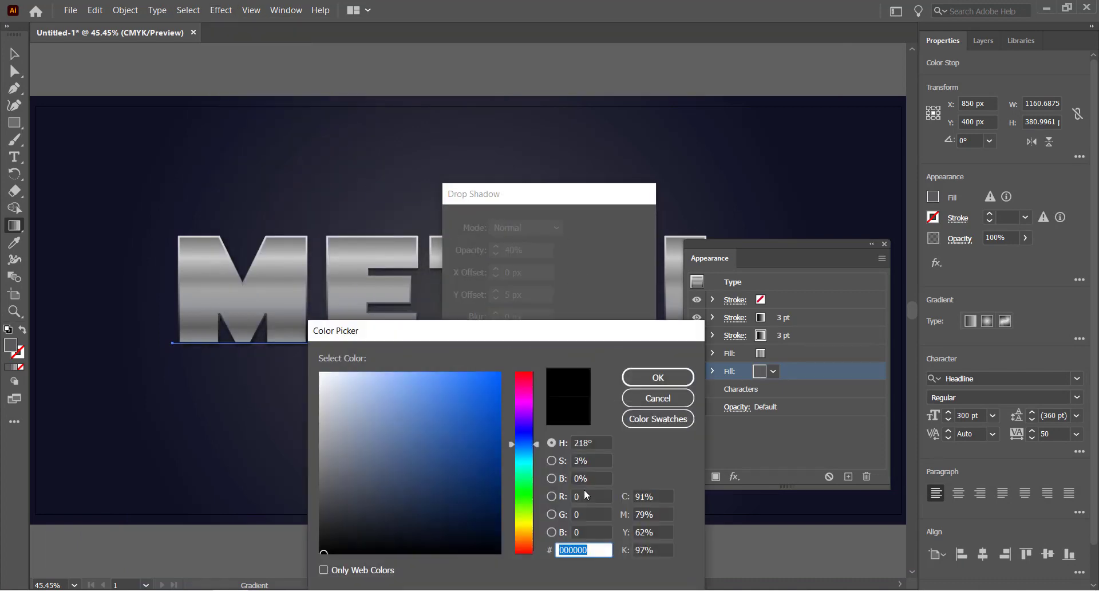
double_click(586, 497)
type("28")
key("Return")
left_click(542, 370)
Add a second Drop Shadow effect with 70% opacity to the lower fill.
left_click(221, 9)
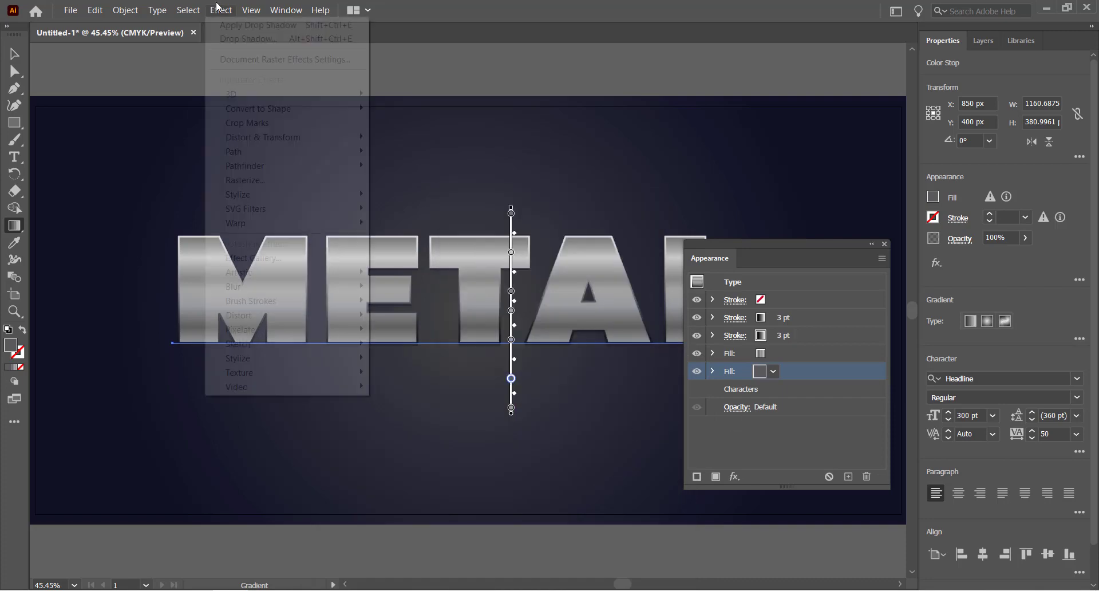
mouse_move(321, 195)
left_click(381, 196)
left_click(614, 330)
left_click(520, 249)
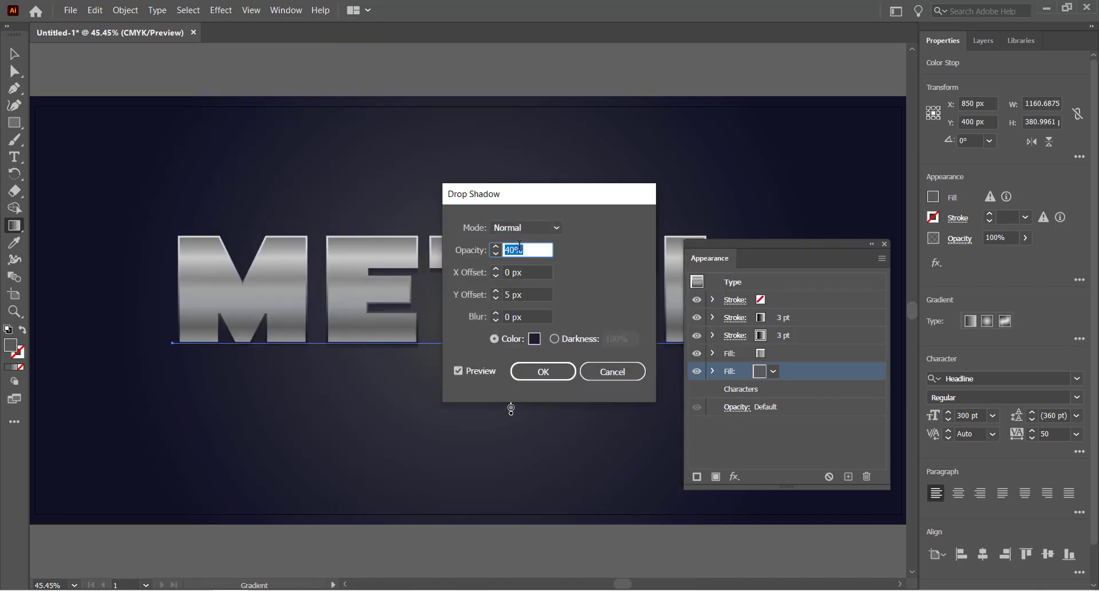
type("70")
key("Tab")
key("Tab")
key("Tab")
left_click(535, 339)
left_click(645, 375)
left_click(544, 371)
Add a third fill to the text and place it above the existing fills.
left_click_drag(744, 370, 743, 346)
left_click(715, 476)
left_click(712, 353)
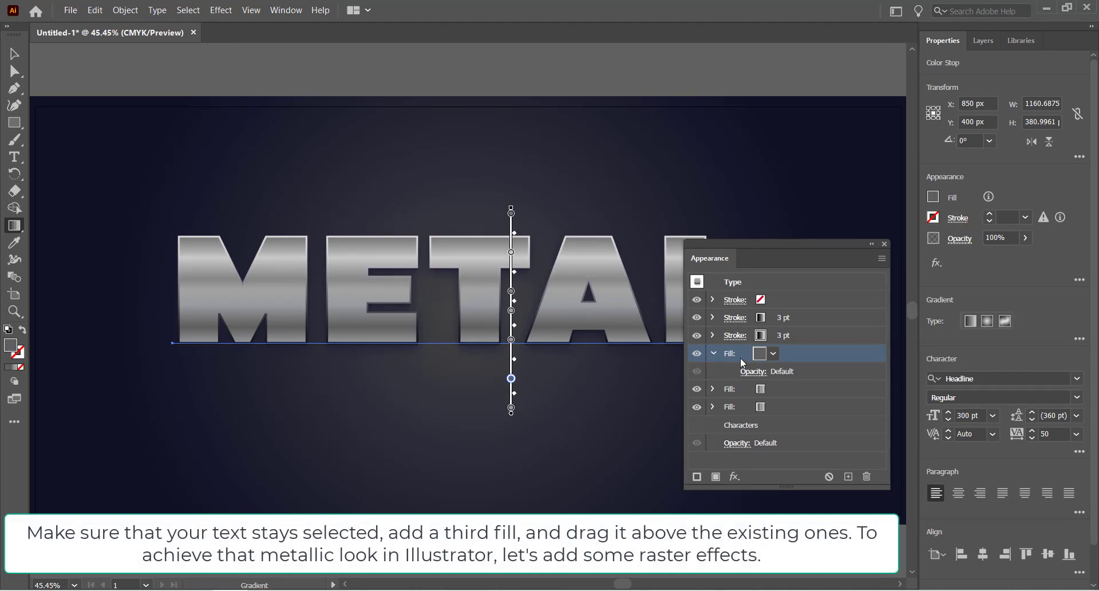
Set the color of the third fill to black (R=0 G=0 B=0).
left_click(760, 353)
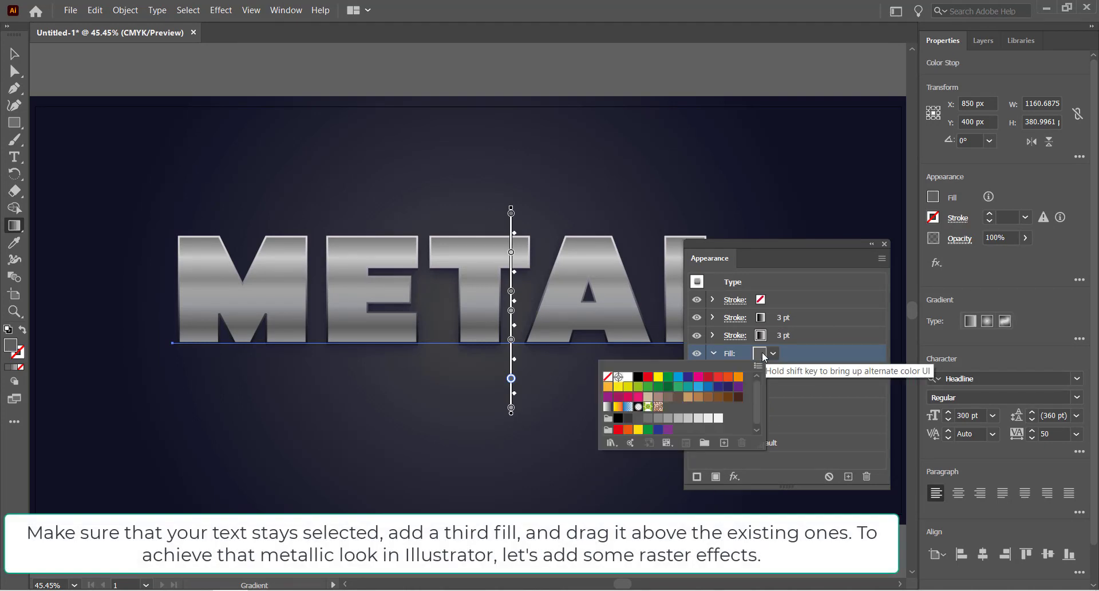
left_click(761, 354)
left_click(761, 354, "shift")
double_click(736, 380)
type("0")
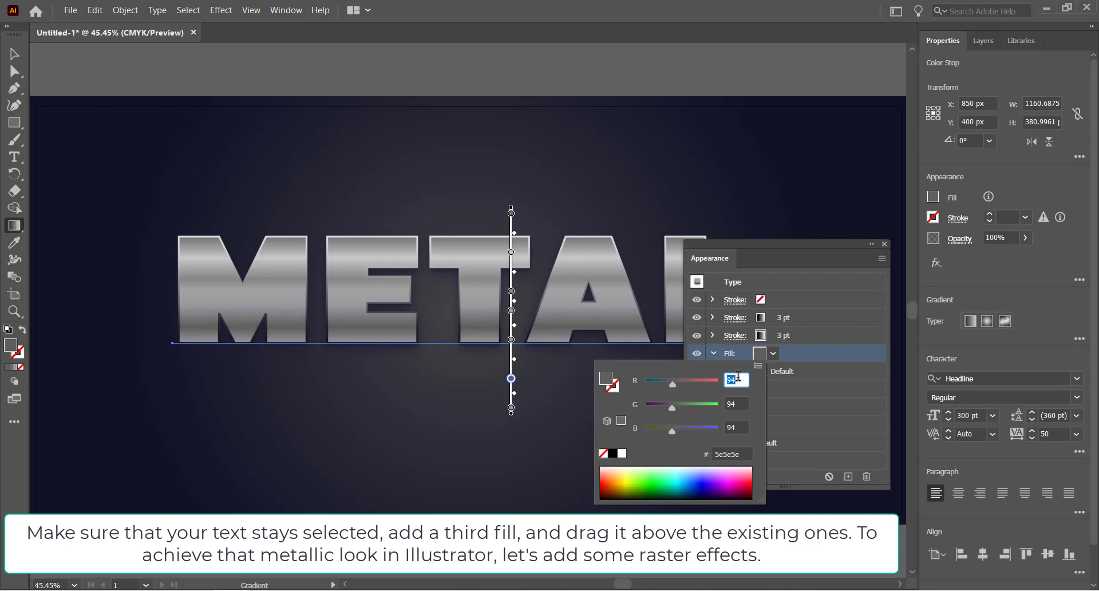
key("Tab")
type("0")
key("Tab")
type("0")
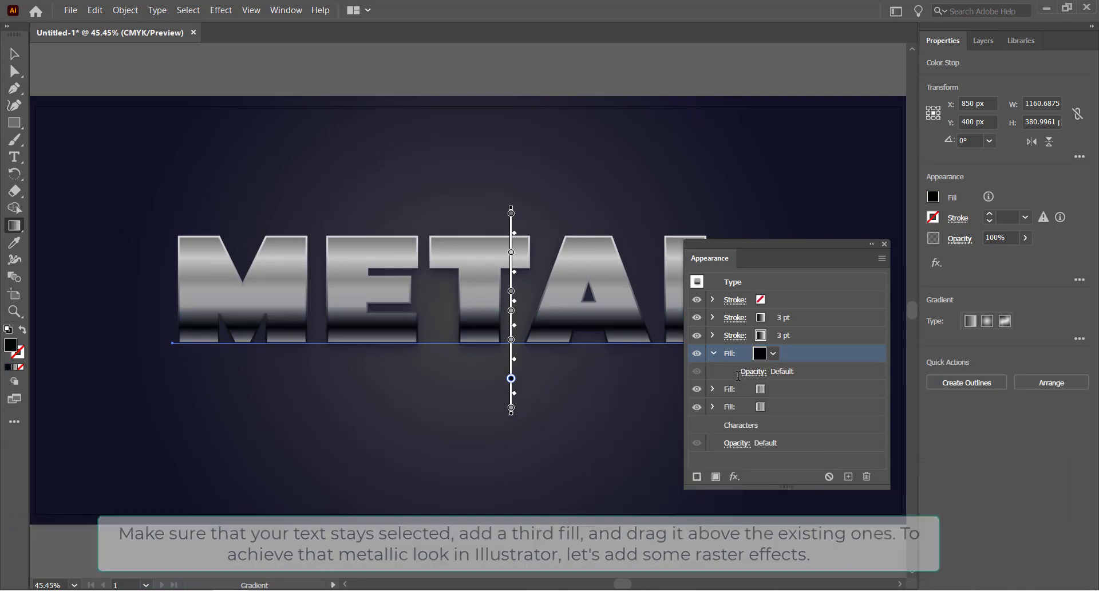
Apply a Diffuse Glow to the black fill with graininess 7, glow amount 20 and clear amount 10.
left_click(220, 10)
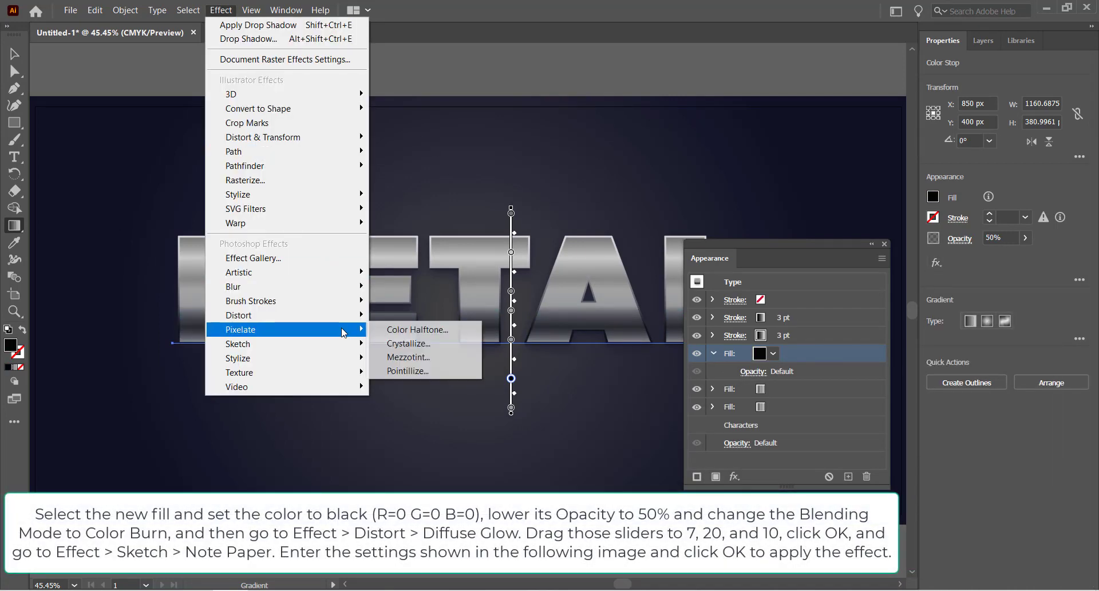
mouse_move(238, 314)
left_click(404, 314)
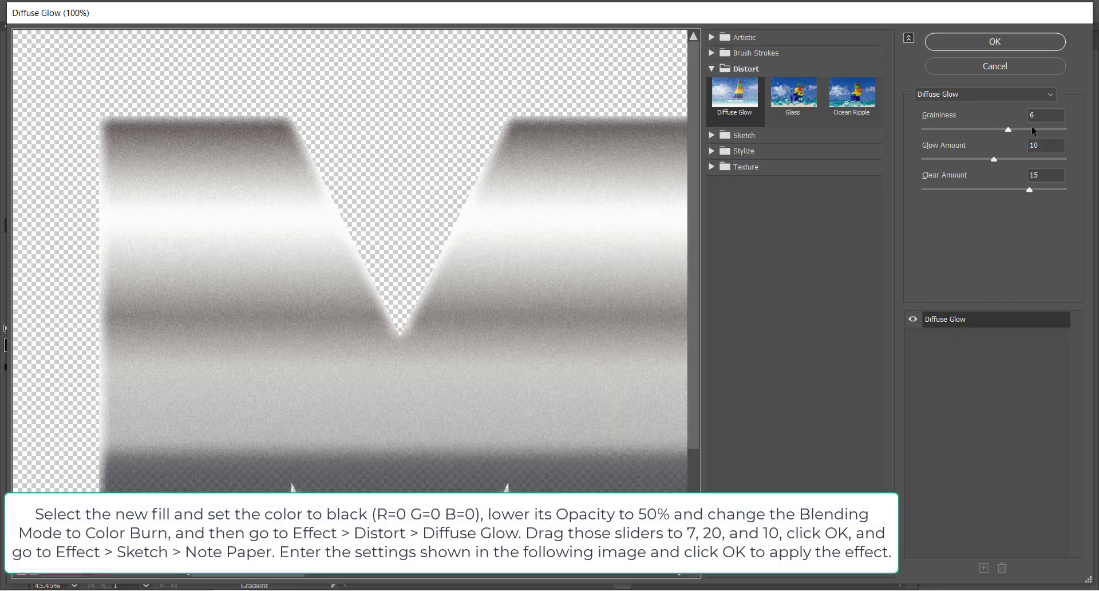
left_click(1046, 115)
type("20")
key("Tab")
type("10")
left_click(995, 41)
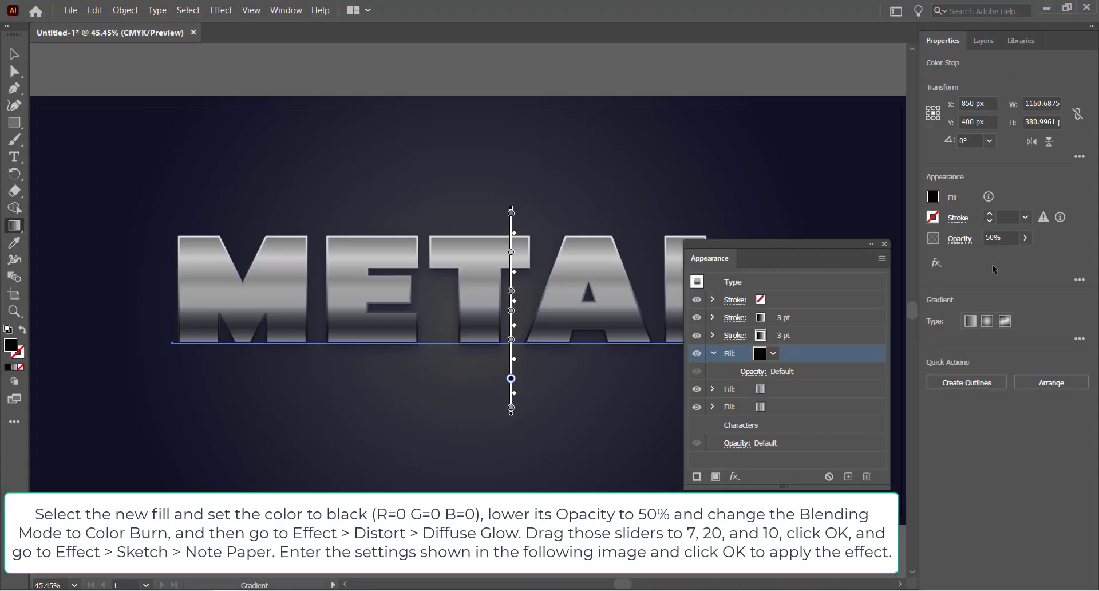
Add a Note Paper effect to the fill that carries the Diffuse Glow.
left_click(788, 359)
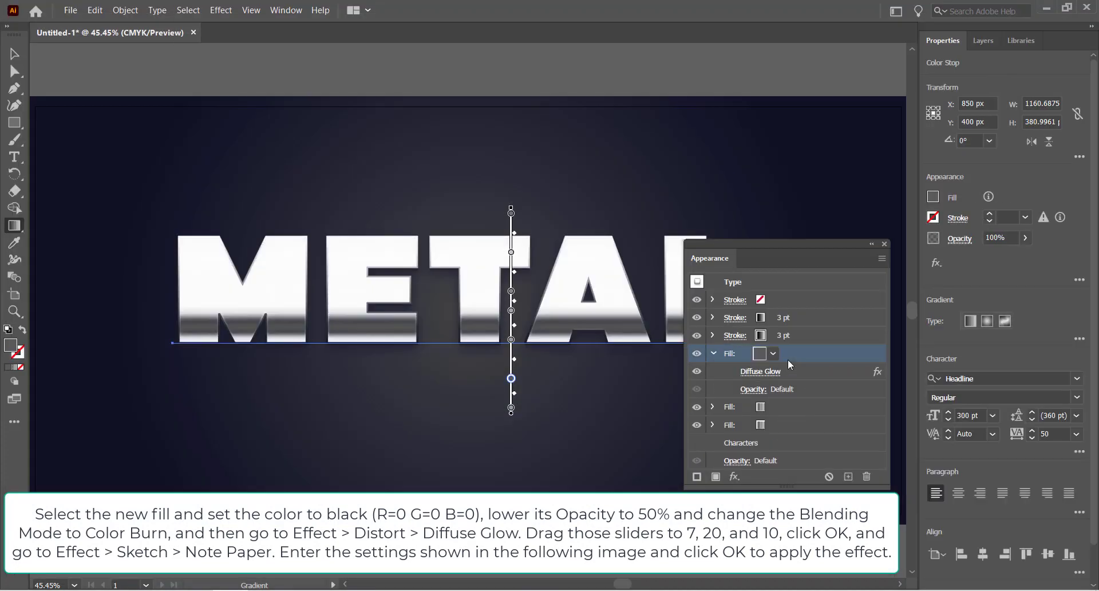
left_click(221, 9)
mouse_move(275, 344)
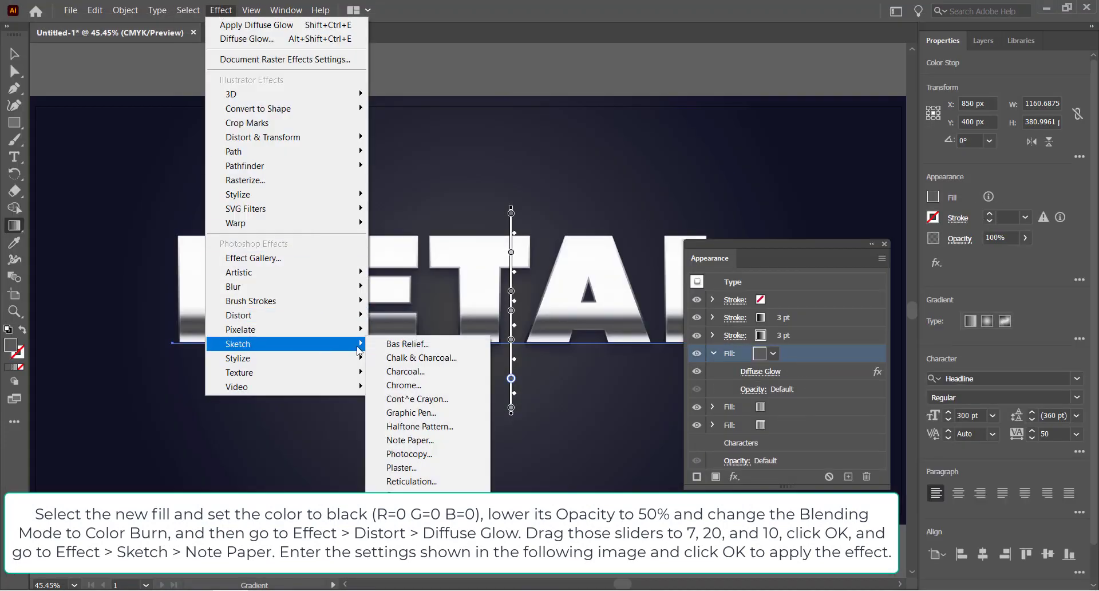
left_click(407, 440)
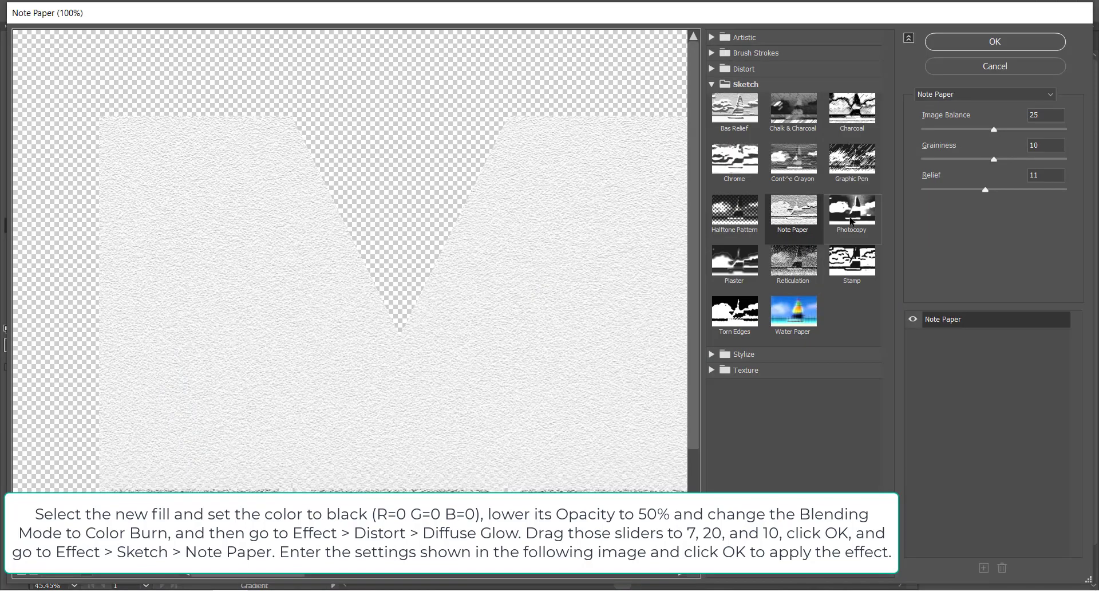
left_click(1041, 115)
key("Tab")
type("1")
key("Return")
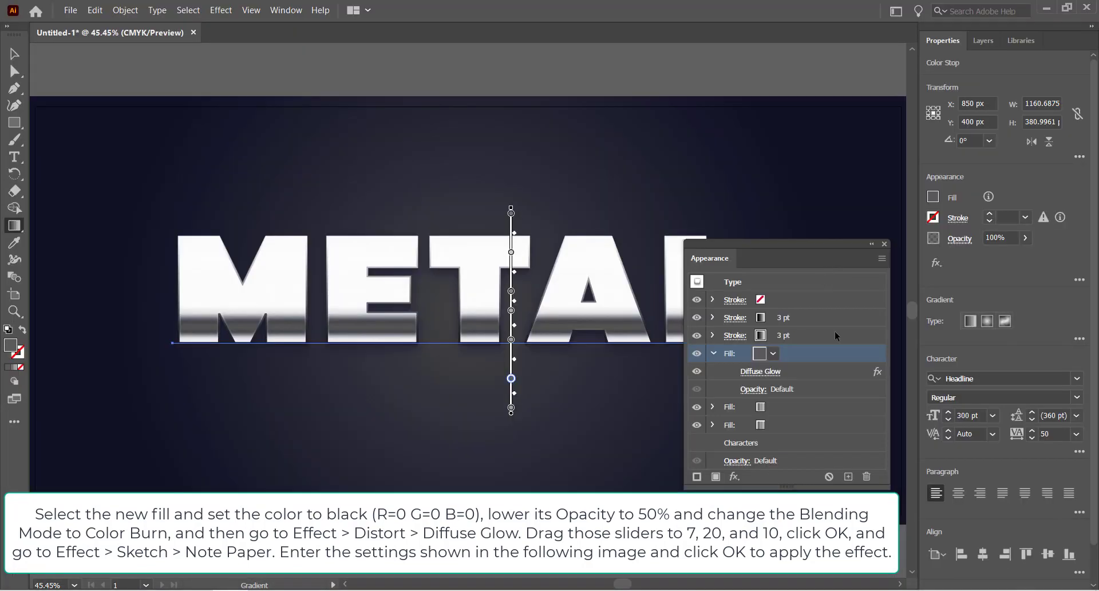
Set the third fill's blending mode to Color Burn and its opacity to 50%.
left_click(753, 406)
left_click(637, 434)
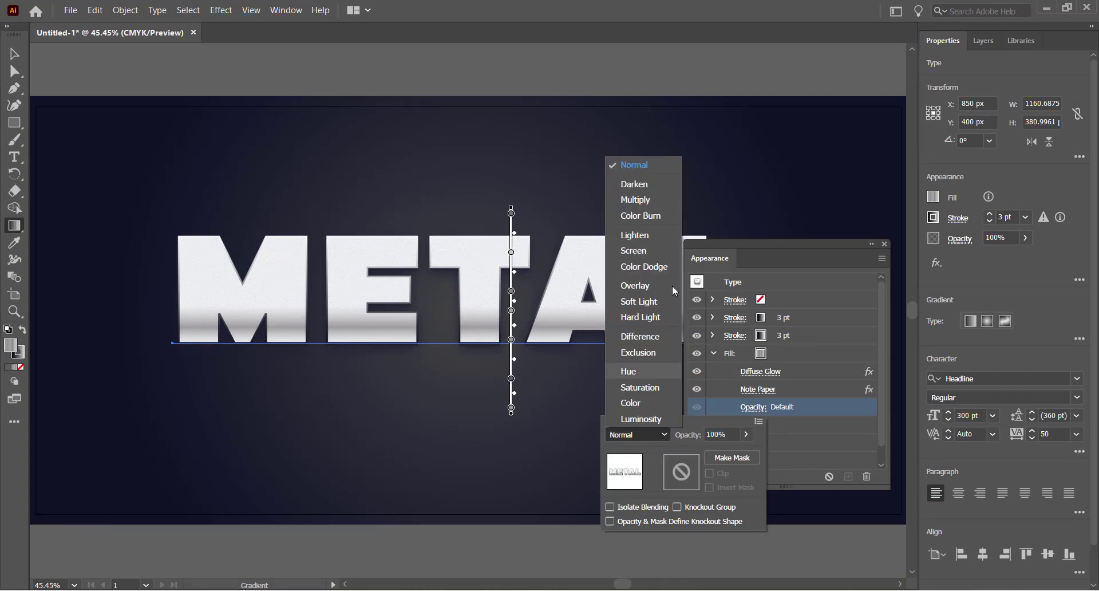
key("Escape")
left_click_drag(719, 435, 695, 435)
type("50")
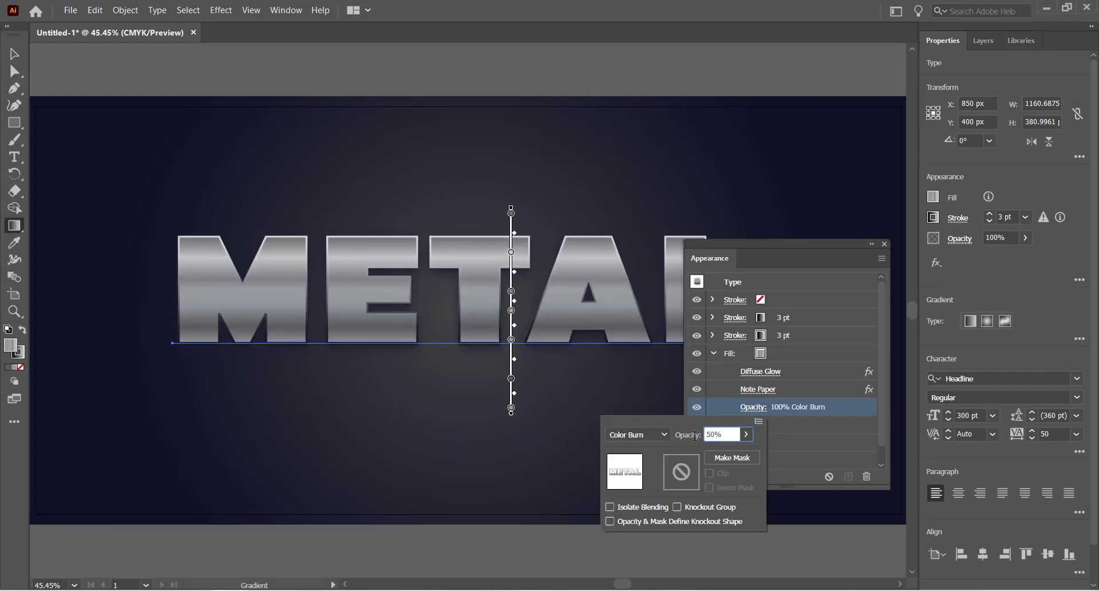
key("Return")
Add a fourth fill to the text above the existing fills and expand its attributes.
left_click(714, 353)
mouse_move(788, 245)
left_mouse_down()
mouse_move(792, 227)
mouse_move(891, 143)
left_mouse_up()
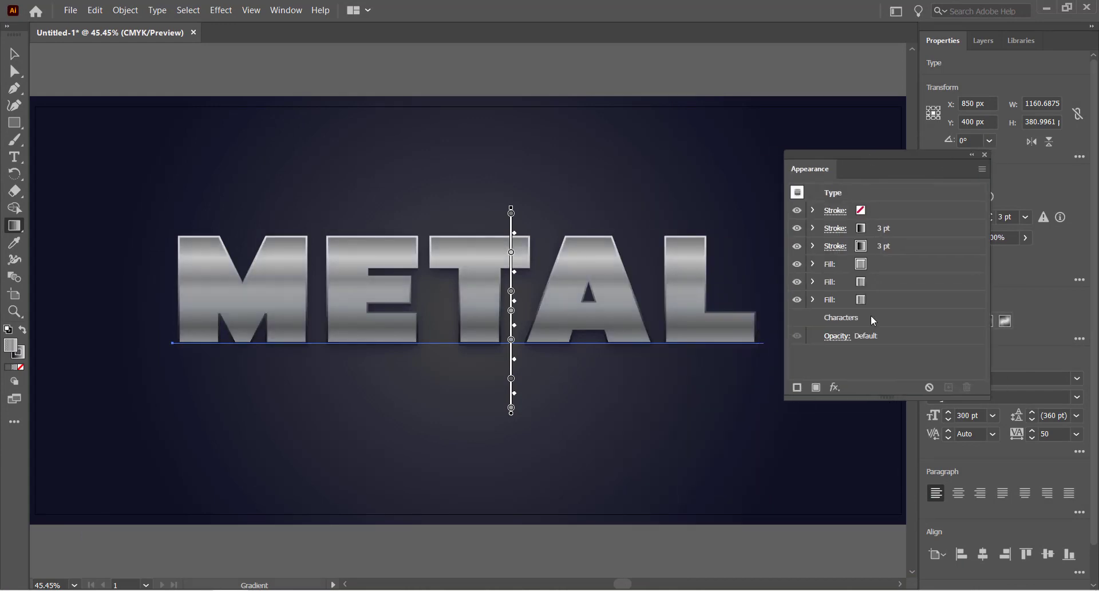
left_click(833, 264)
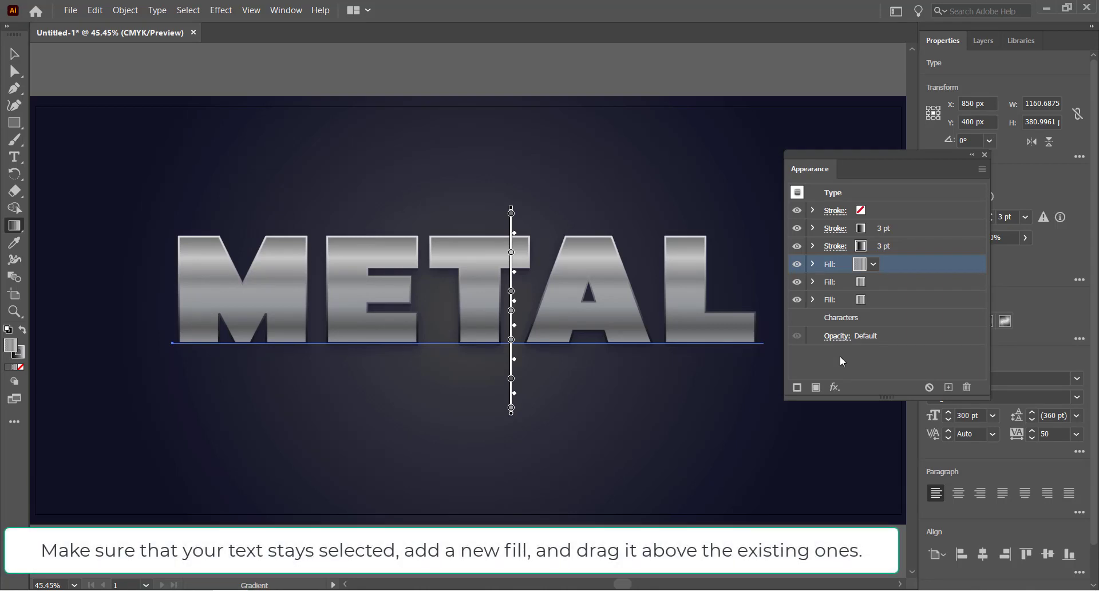
left_click(810, 389)
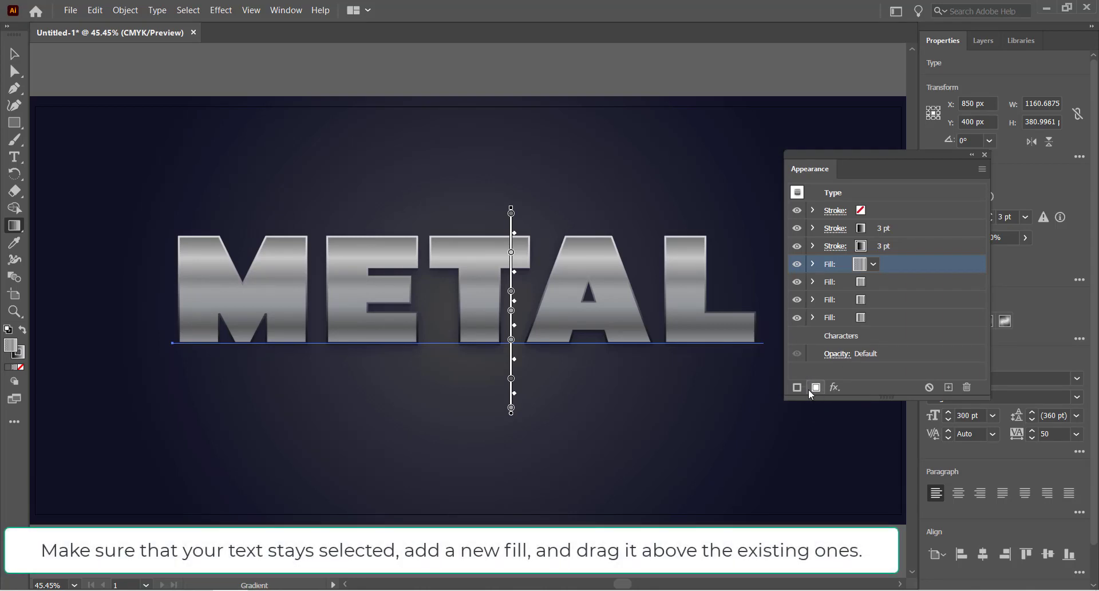
left_click(812, 265)
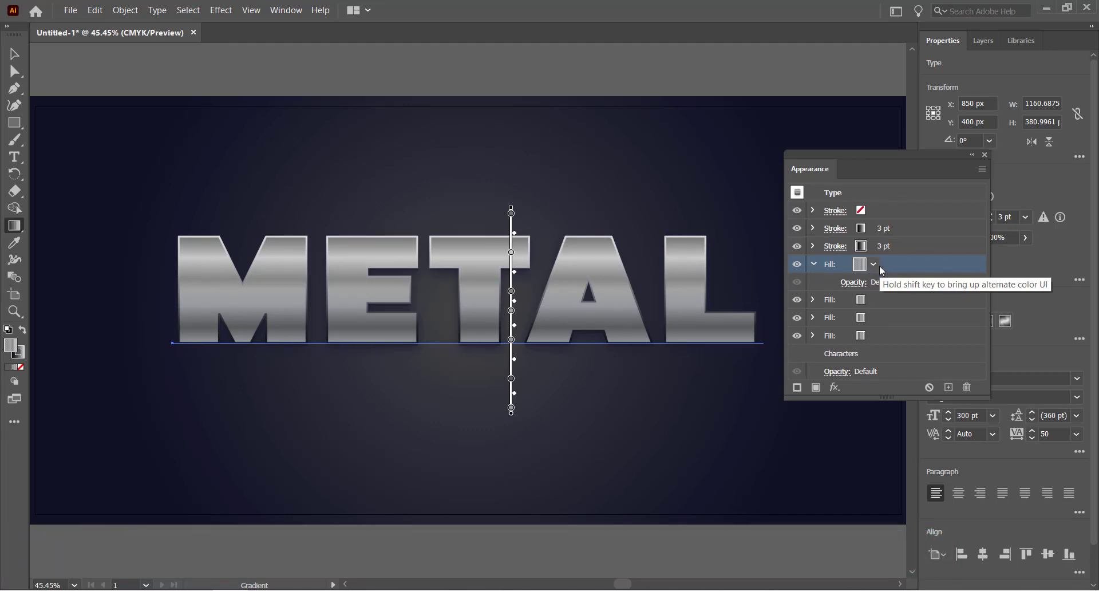
Set the color of the fourth fill to black (R=0 G=0 B=0).
left_click(859, 264, "shift")
left_click(839, 290)
type("0")
key("Tab")
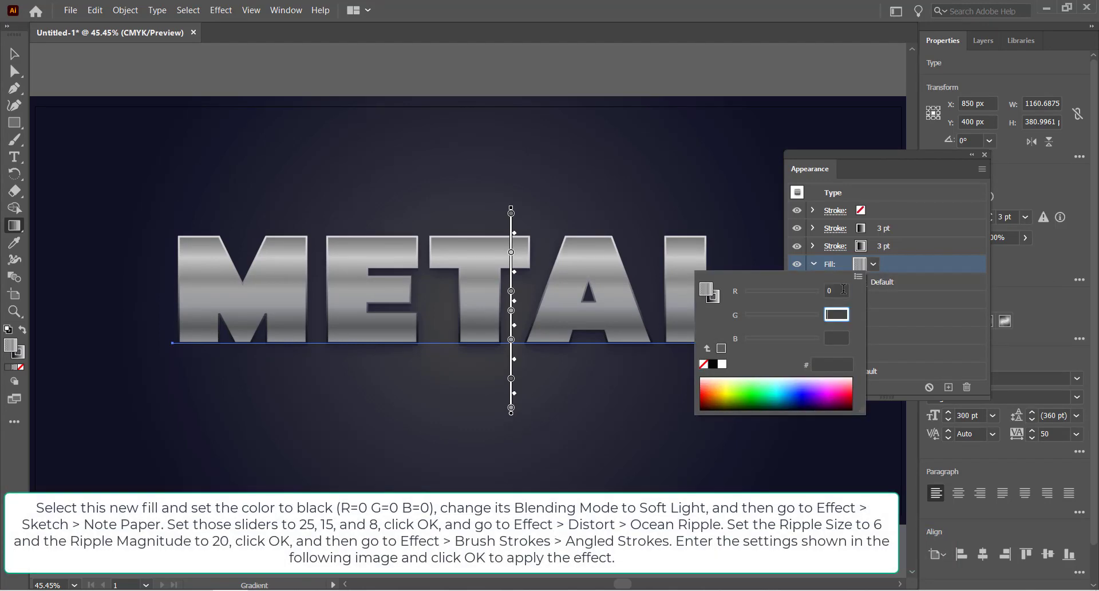
type("0")
key("Tab")
type("0")
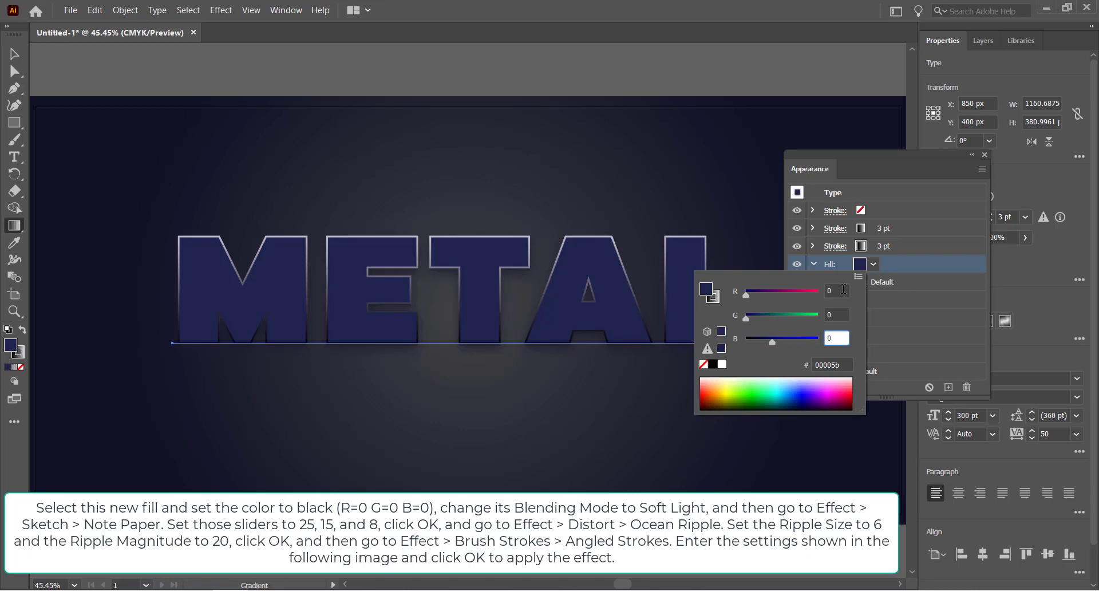
key("Return")
Change the blending mode of the fourth fill to Soft Light.
left_click(852, 282)
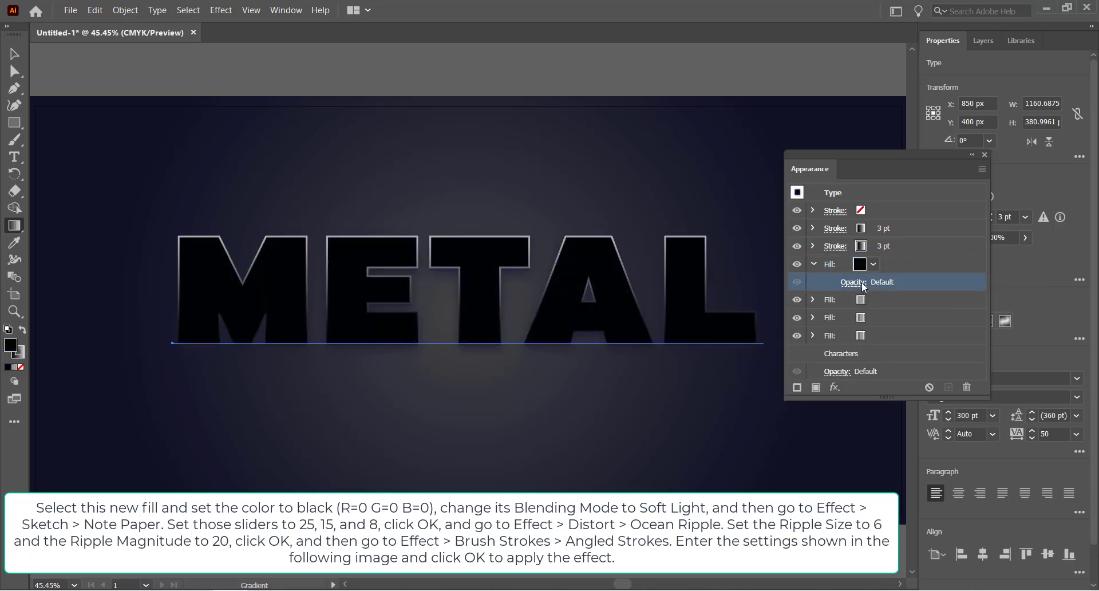
left_click(737, 309)
left_click(739, 461)
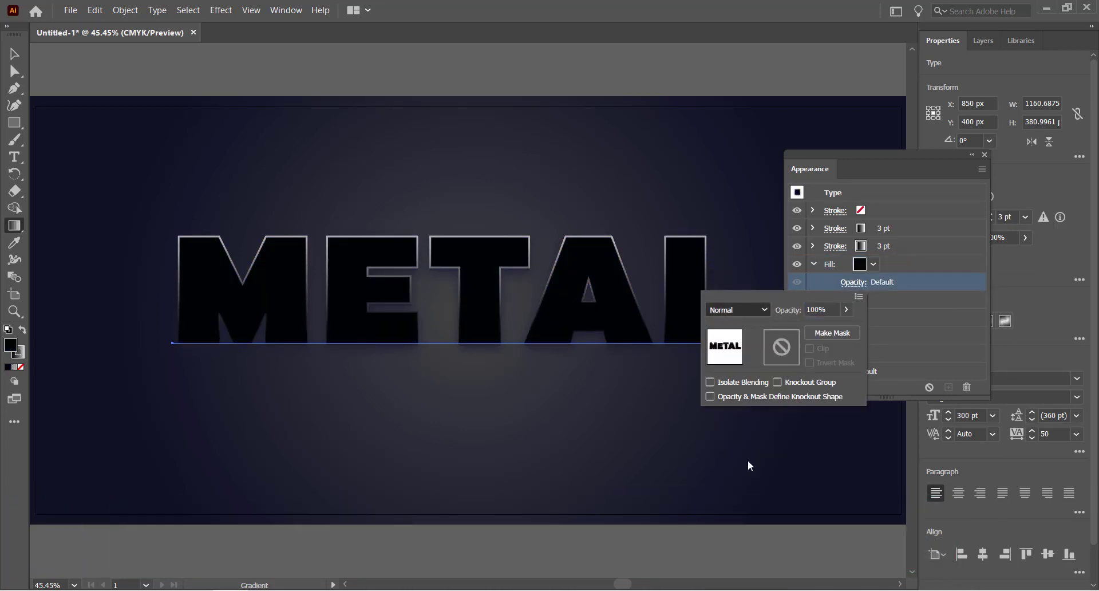
Apply a Note Paper effect to the Soft Light fill with image balance 25, graininess 15 and relief 8.
left_click(890, 265)
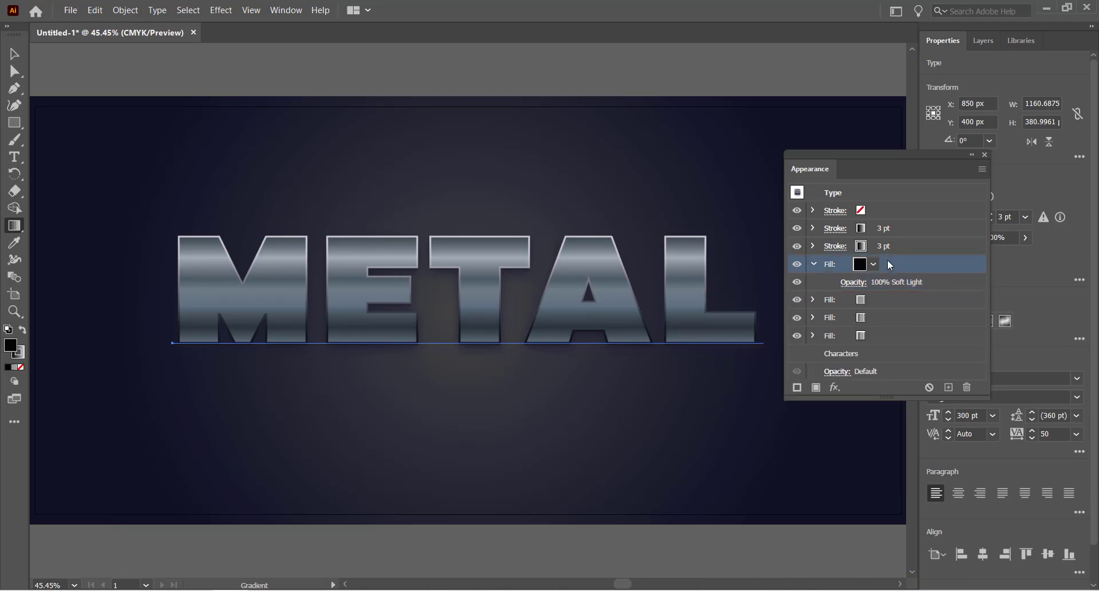
left_click(221, 11)
mouse_move(333, 346)
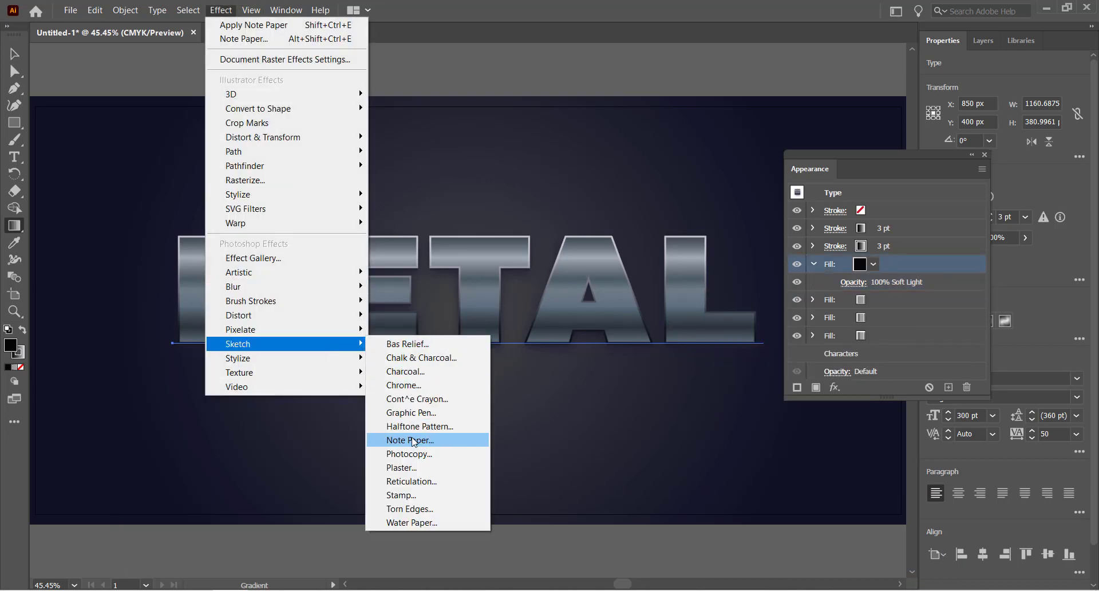
left_click(412, 441)
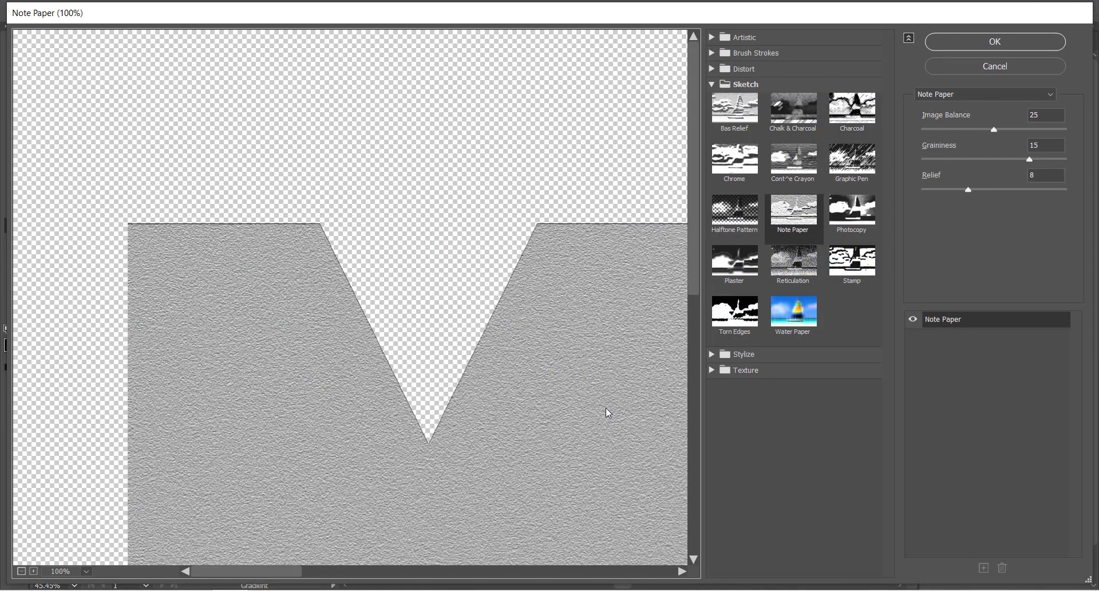
left_click(1007, 45)
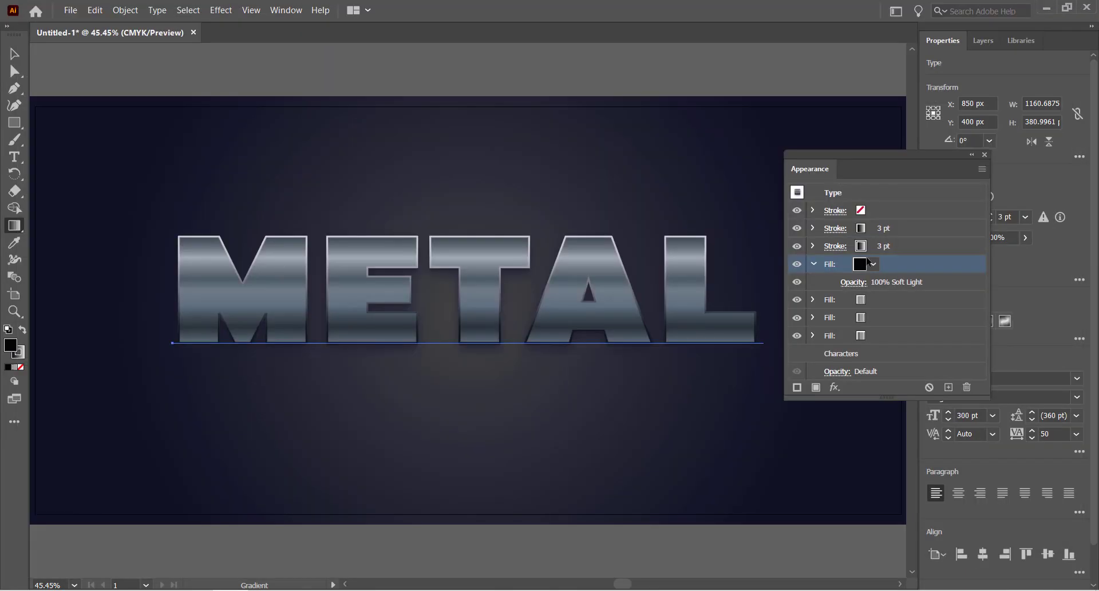
Add an Ocean Ripple effect to the Soft Light fill with ripple size 6 and ripple magnitude 20.
left_click(221, 10)
mouse_move(247, 449)
left_click(435, 449)
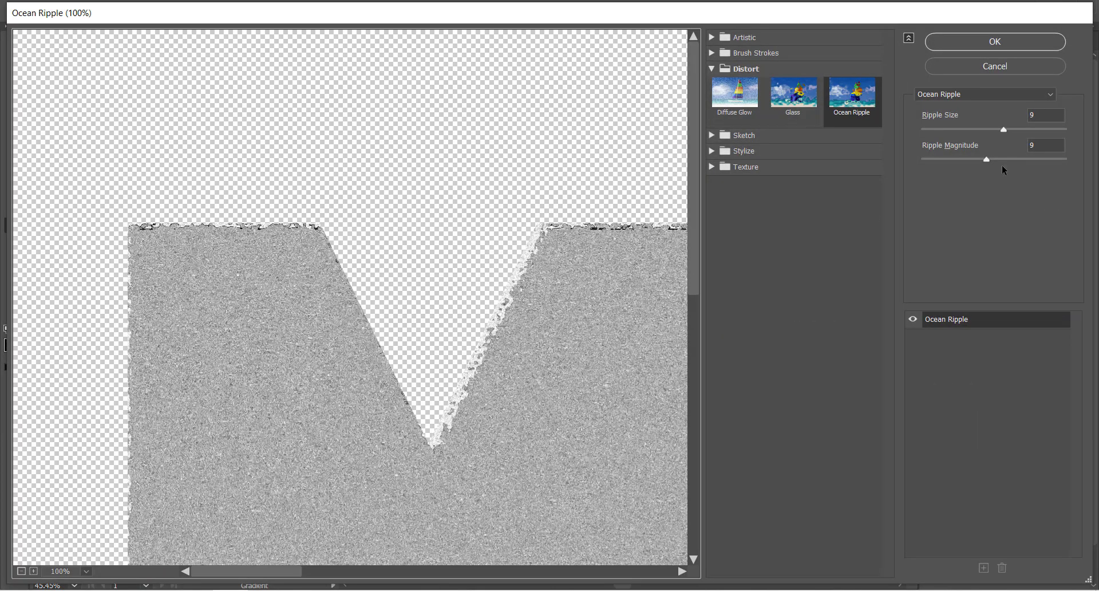
double_click(1032, 115)
type("6")
key("Tab")
type("20")
left_click(1007, 47)
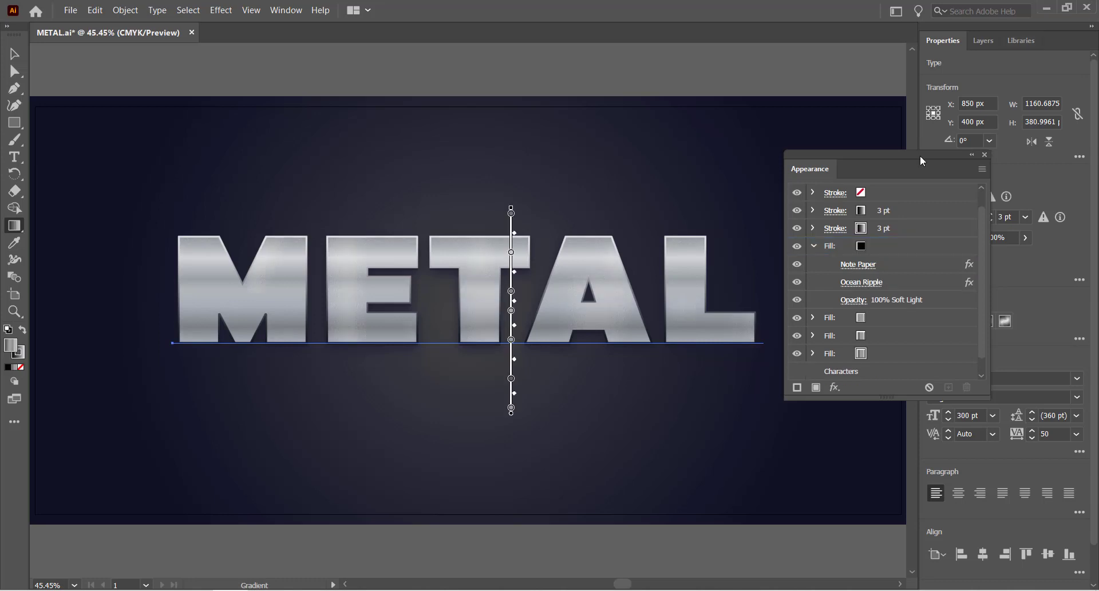
Add an Angled Strokes effect to the Soft Light fill with direction balance 100, stroke length 50 and sharpness 10.
left_click(221, 11)
mouse_move(285, 306)
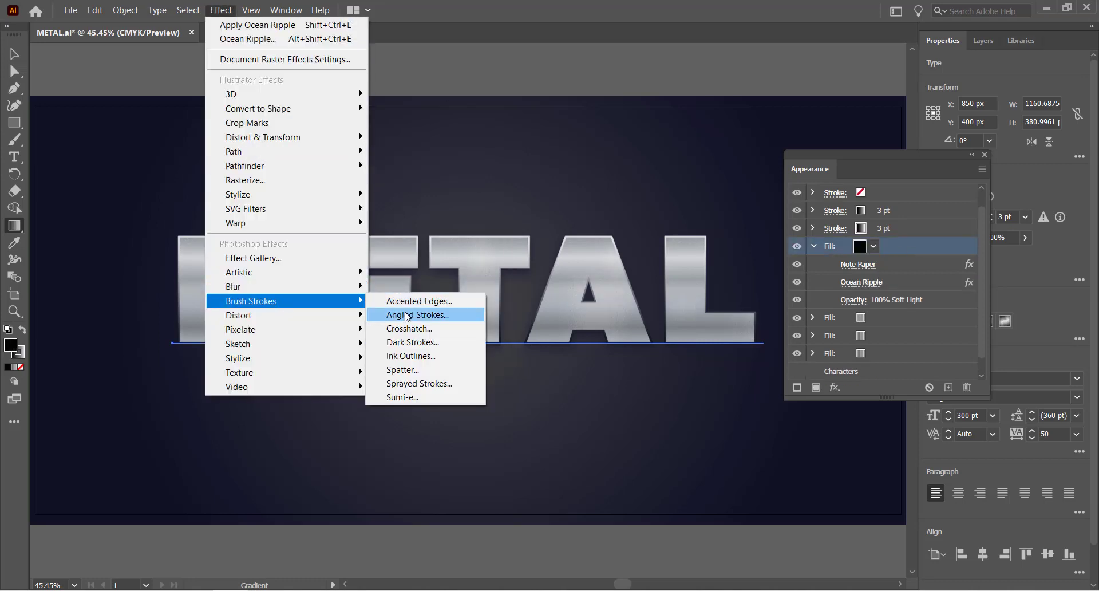
left_click(419, 320)
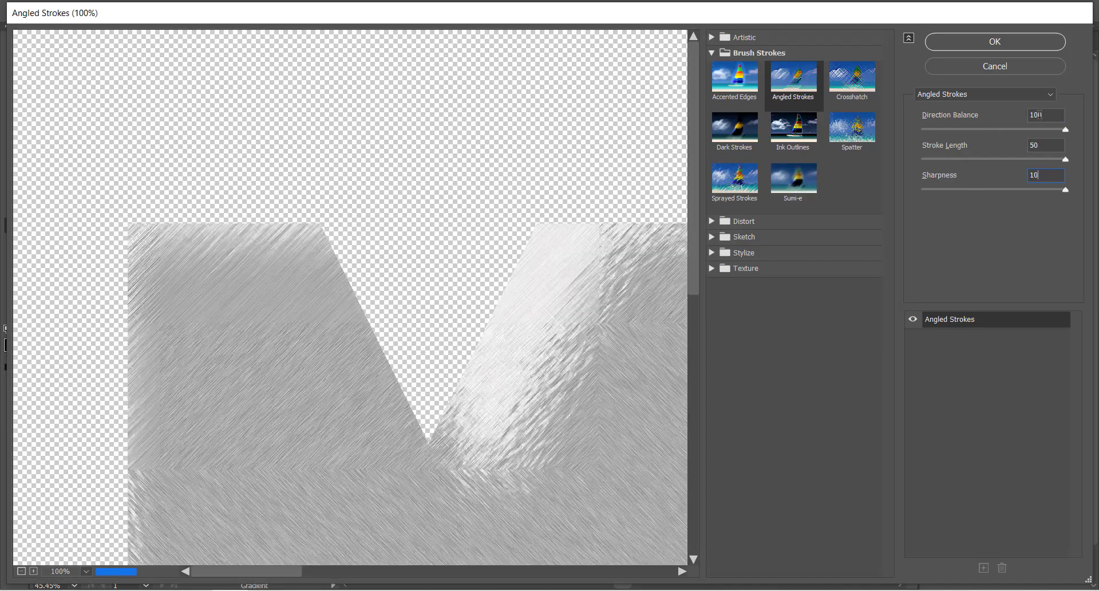
left_click(1001, 42)
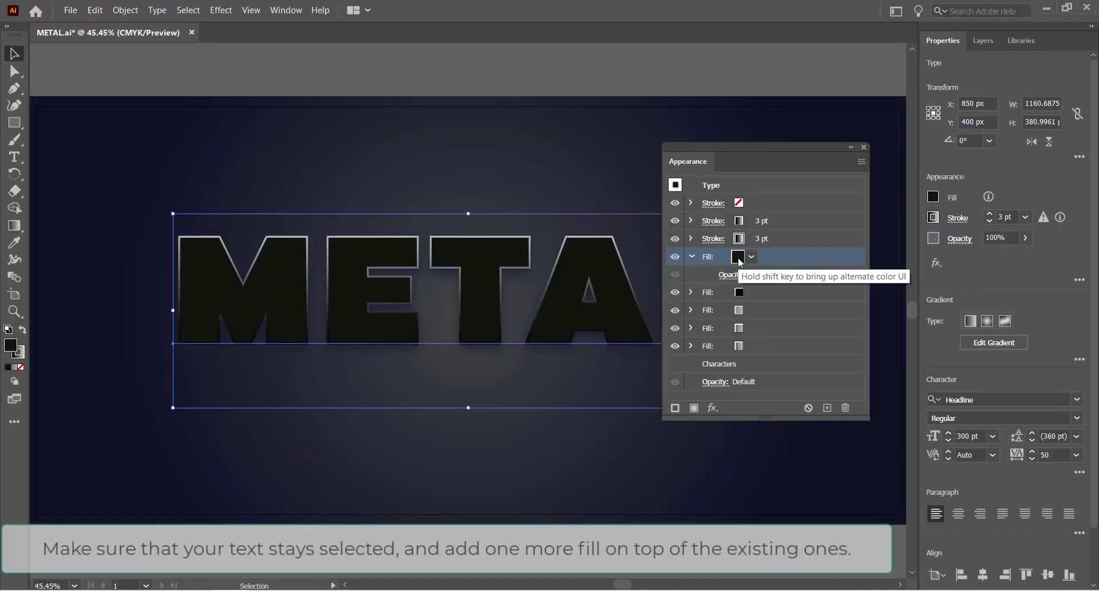
Set the color of the new topmost fill to R=20 G=20 B=51.
left_click(738, 256, "shift")
left_click(710, 282)
key("Tab")
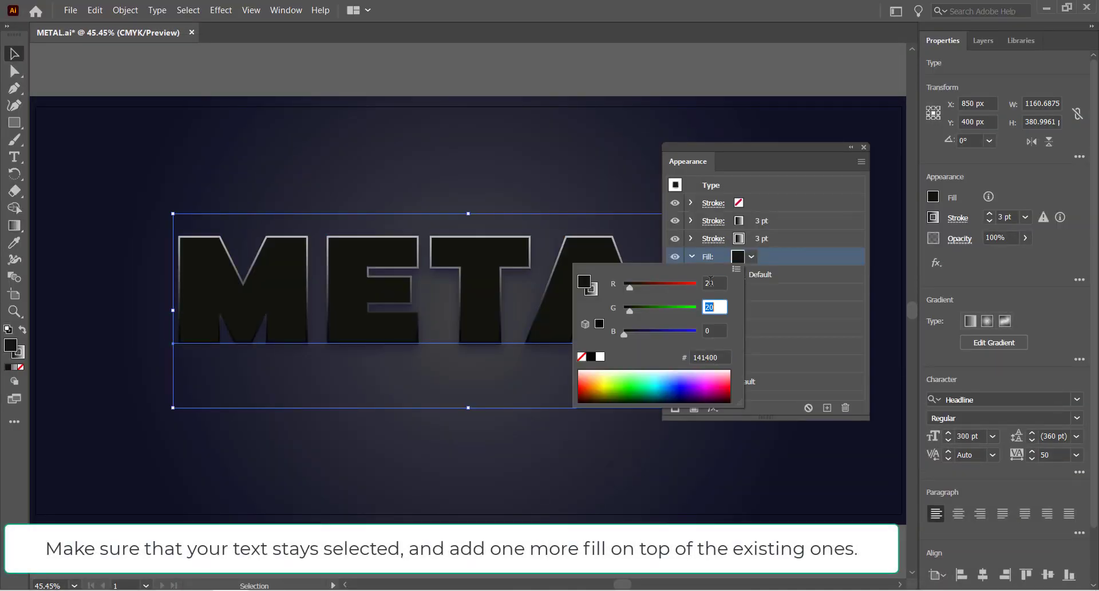
key("Tab")
type("51")
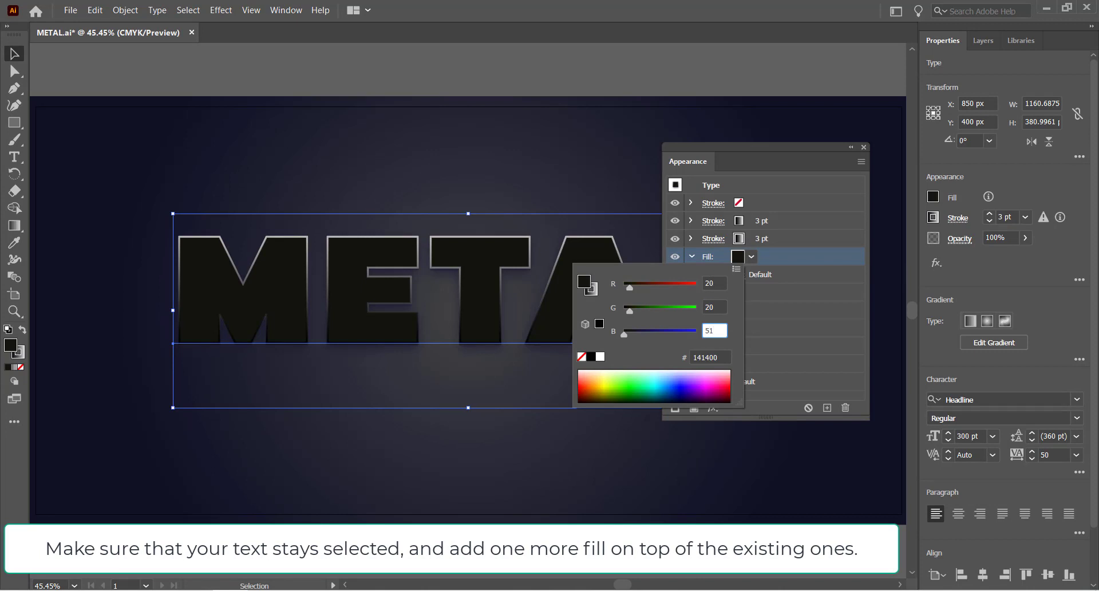
key("Return")
key("Return")
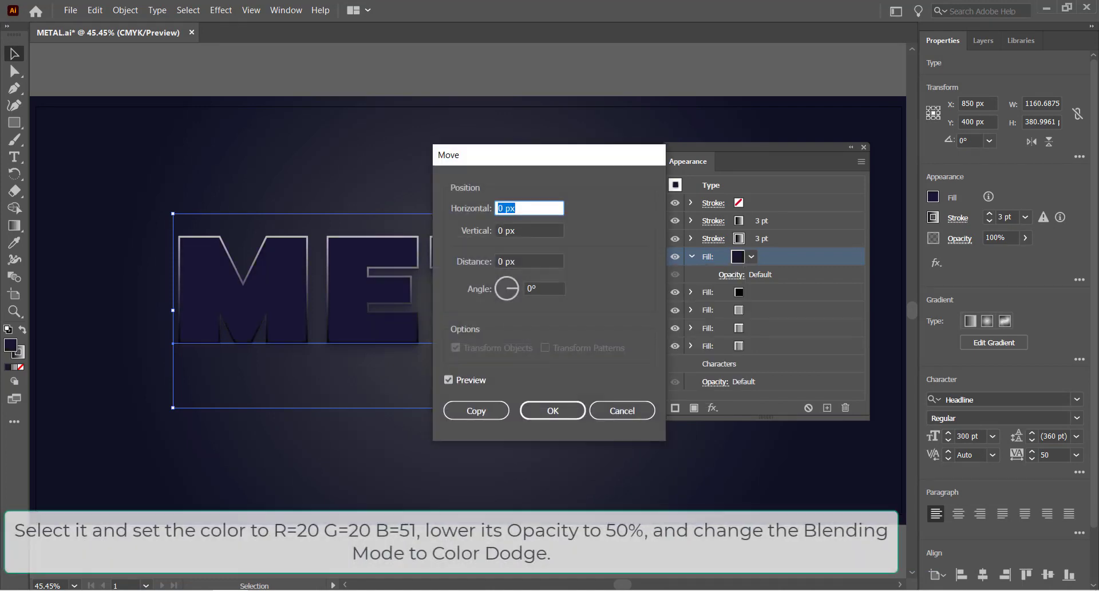
Lower the topmost fill's opacity to 50% and set its blending mode to Color Dodge.
left_click(620, 409)
left_click(731, 274)
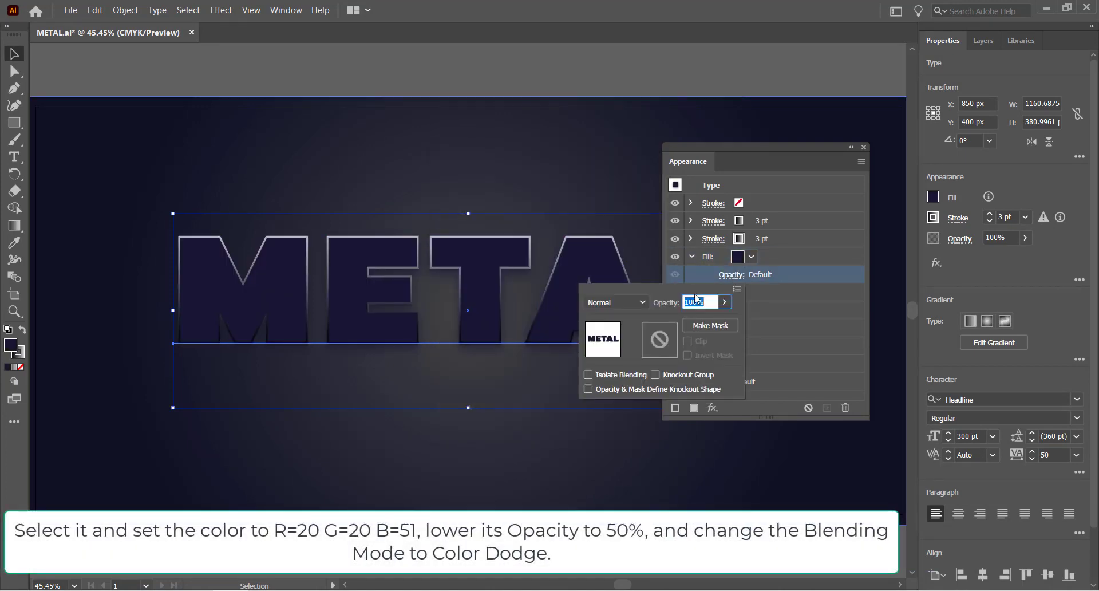
type("50")
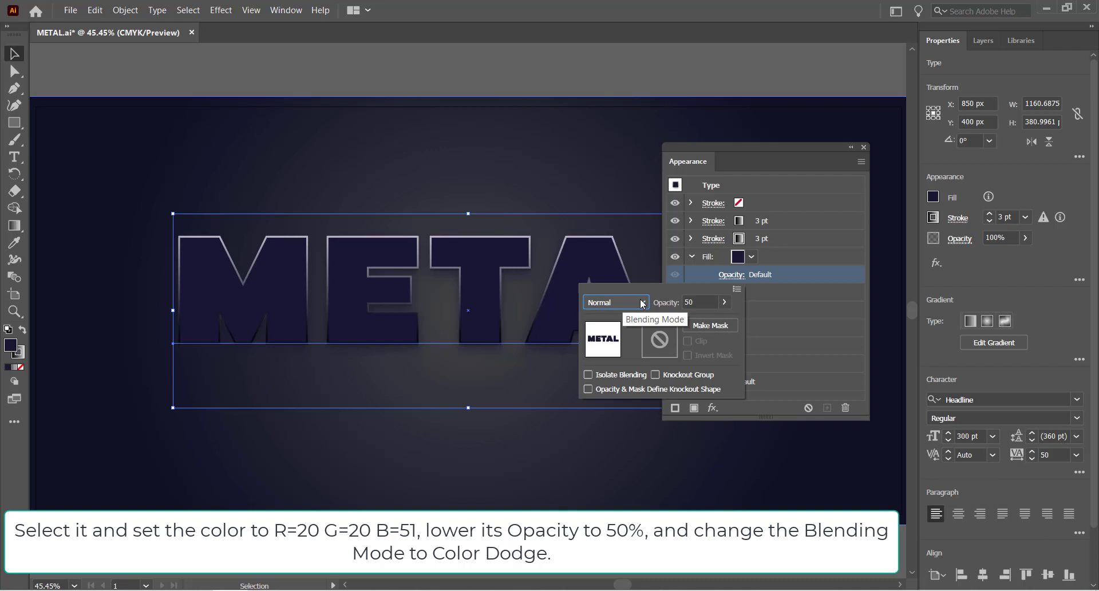
left_click(642, 304)
key("Escape")
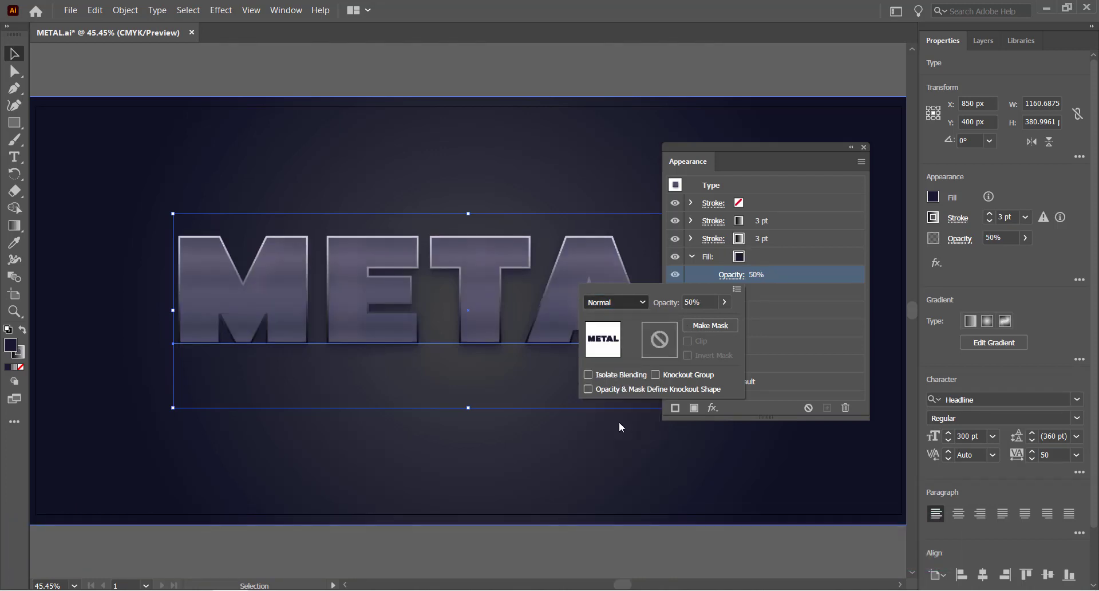
key("Down")
key("Down")
key("Down")
key("Down")
key("Down")
key("Down")
left_click(864, 151)
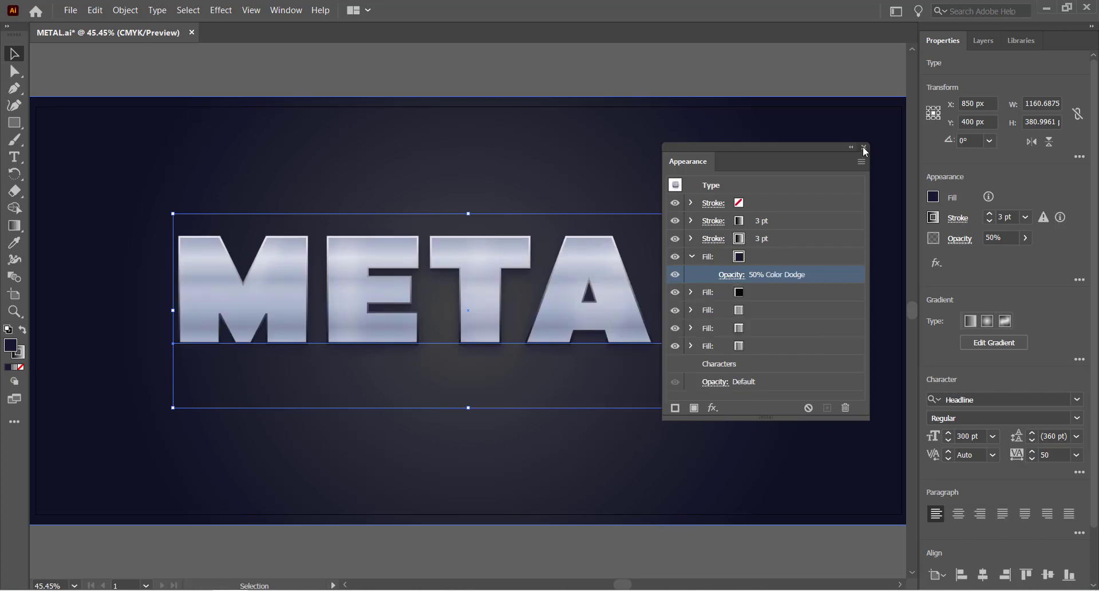
Clear the selection and examine the finished METAL lettering, its edges and shadows, both up close and as a whole.
left_click(864, 148)
left_click(645, 86)
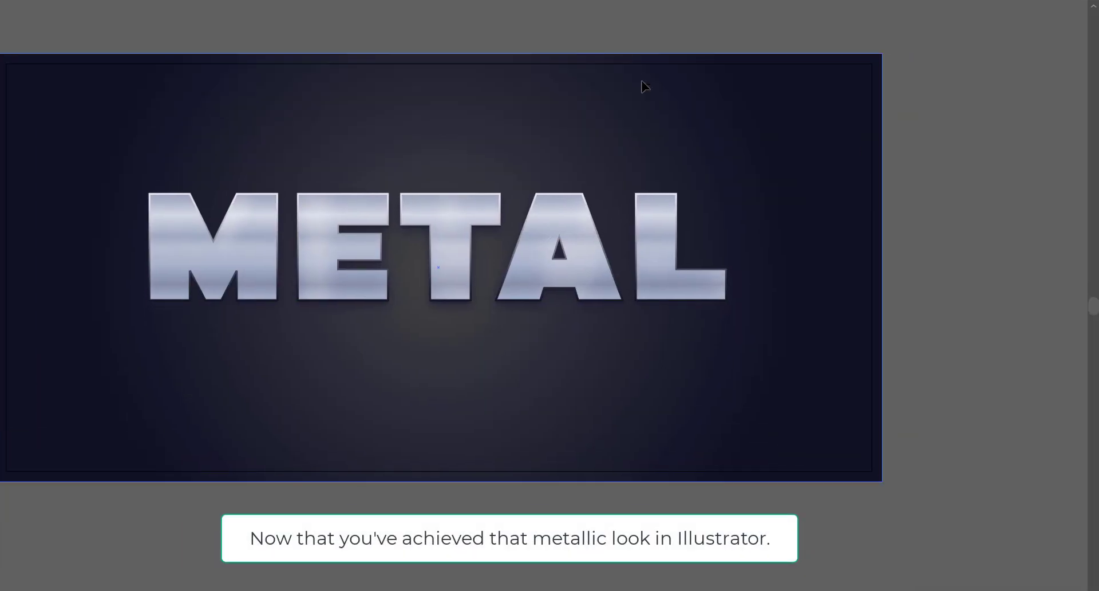
key("ctrl+equal")
key("ctrl+equal")
key("ctrl+equal")
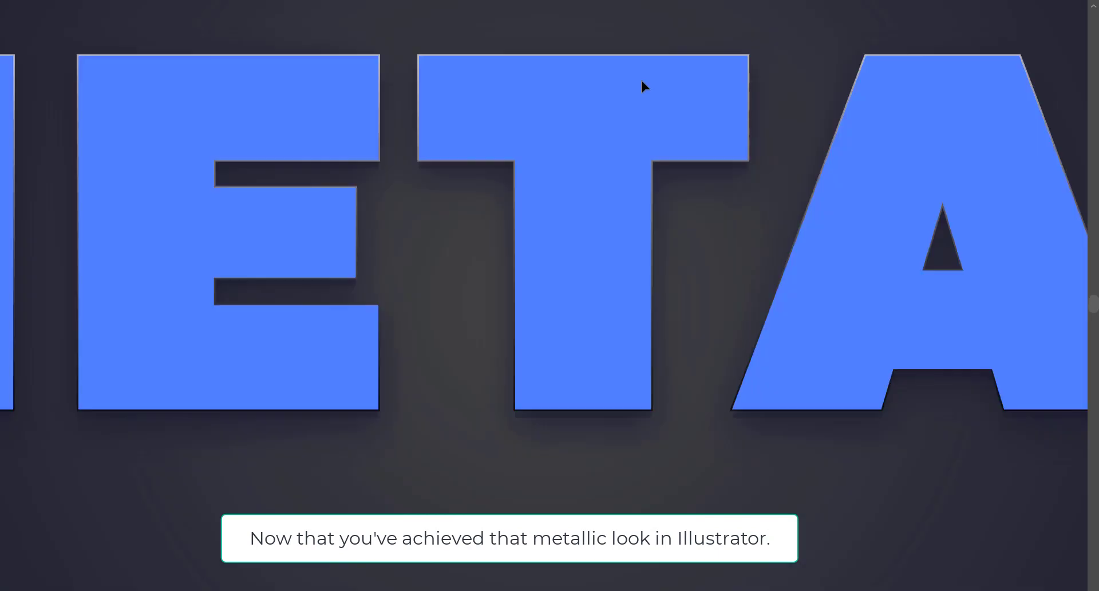
key("ctrl+equal")
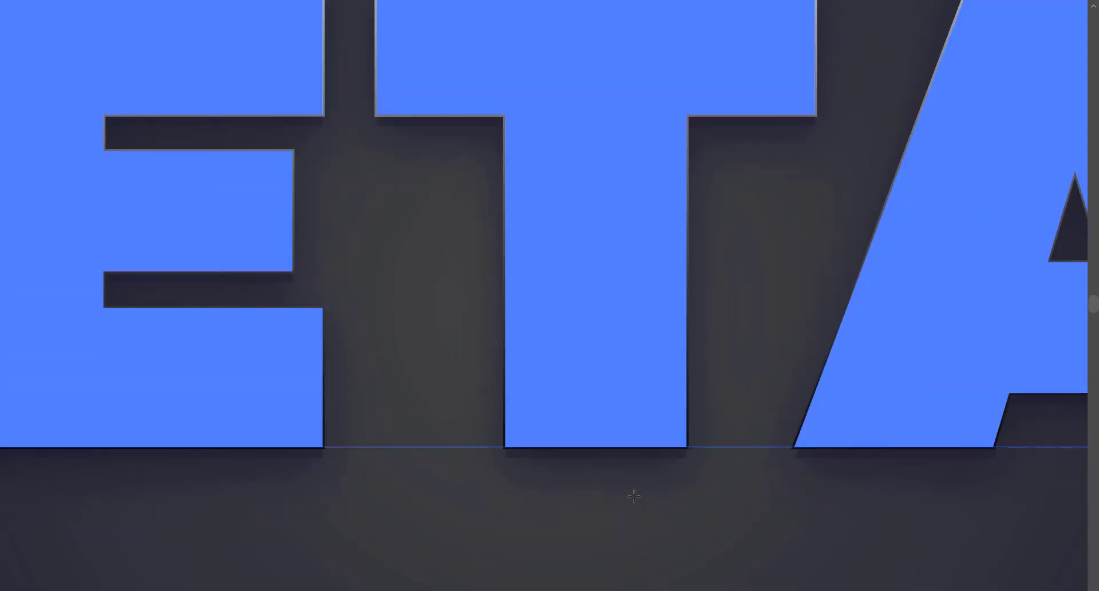
key("ctrl+minus")
key("ctrl+minus")
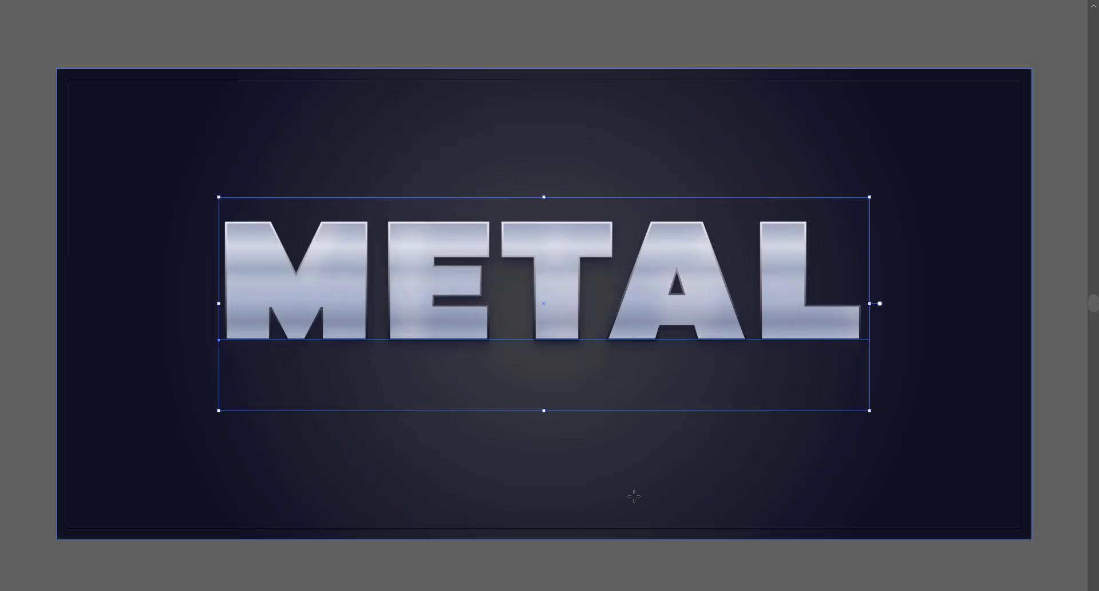
key("ctrl+equal")
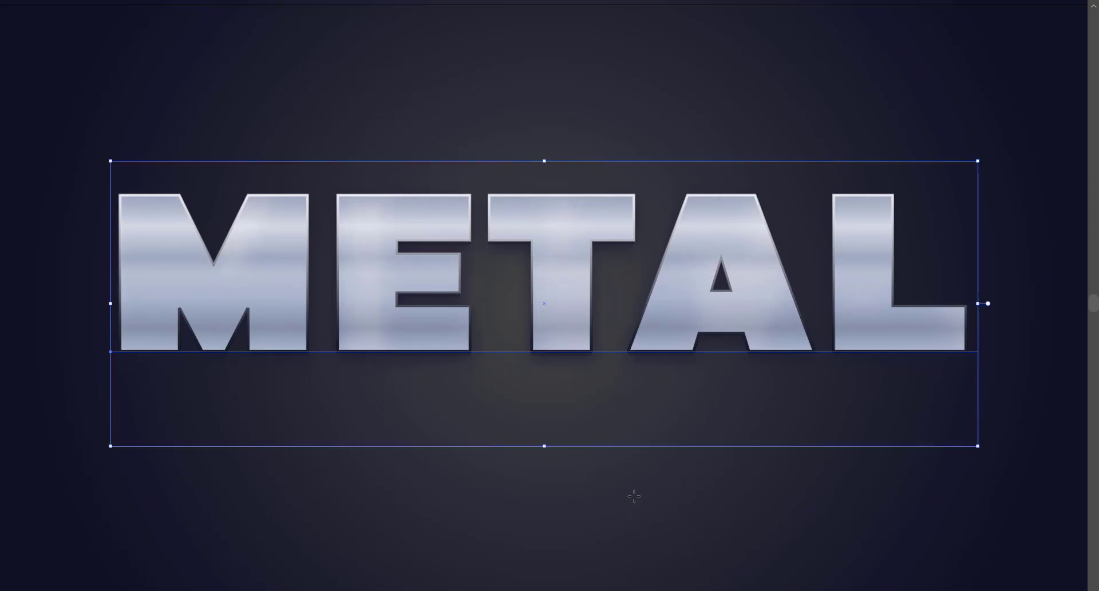
left_click(675, 521)
key("ctrl+equal")
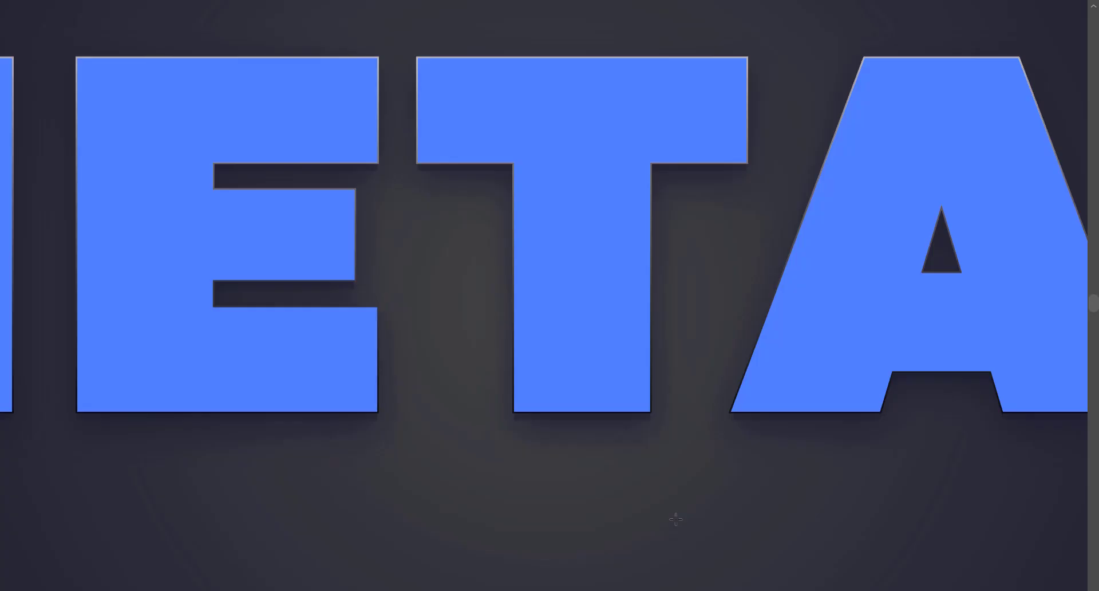
key("ctrl+equal")
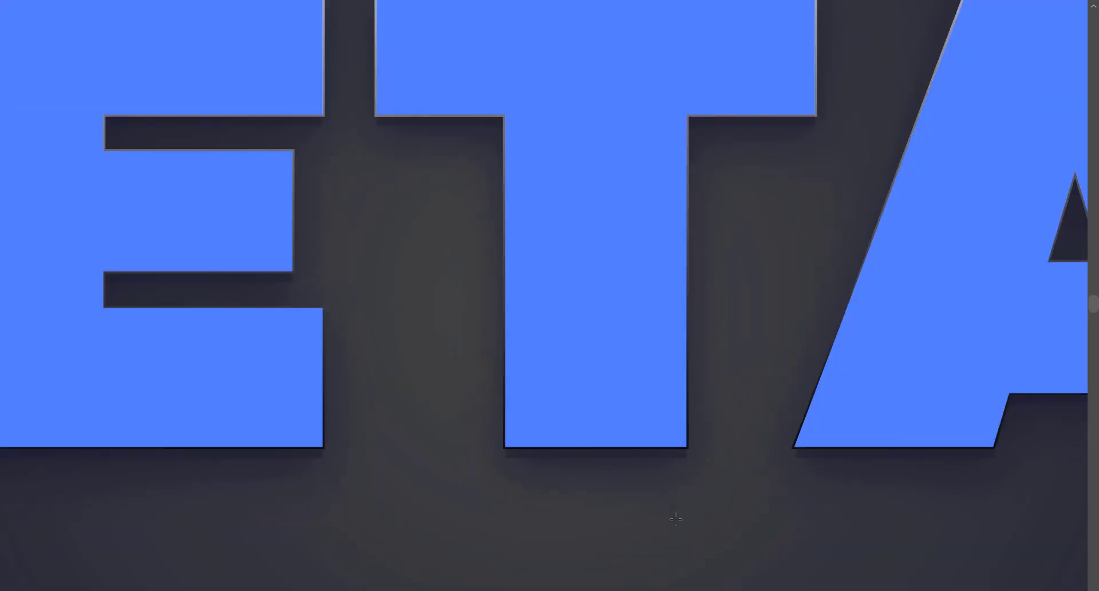